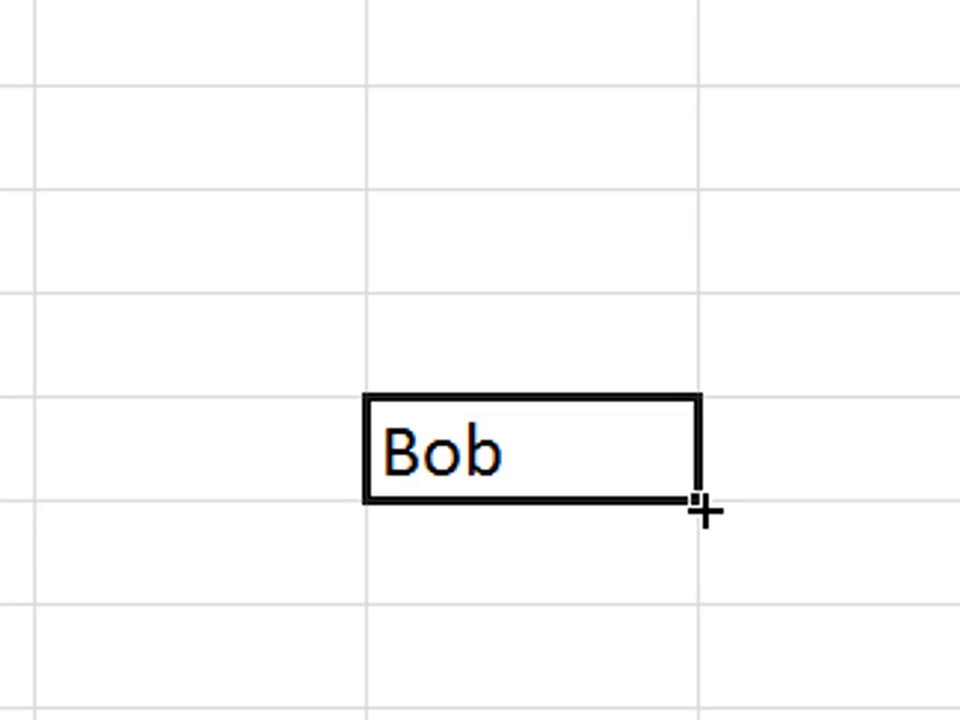
AutoFill the name in cell D8 down column D and across row 8 to the right.
{"action": "left_click_drag", "start_coordinate": [703, 510], "coordinate": [635, 719]}
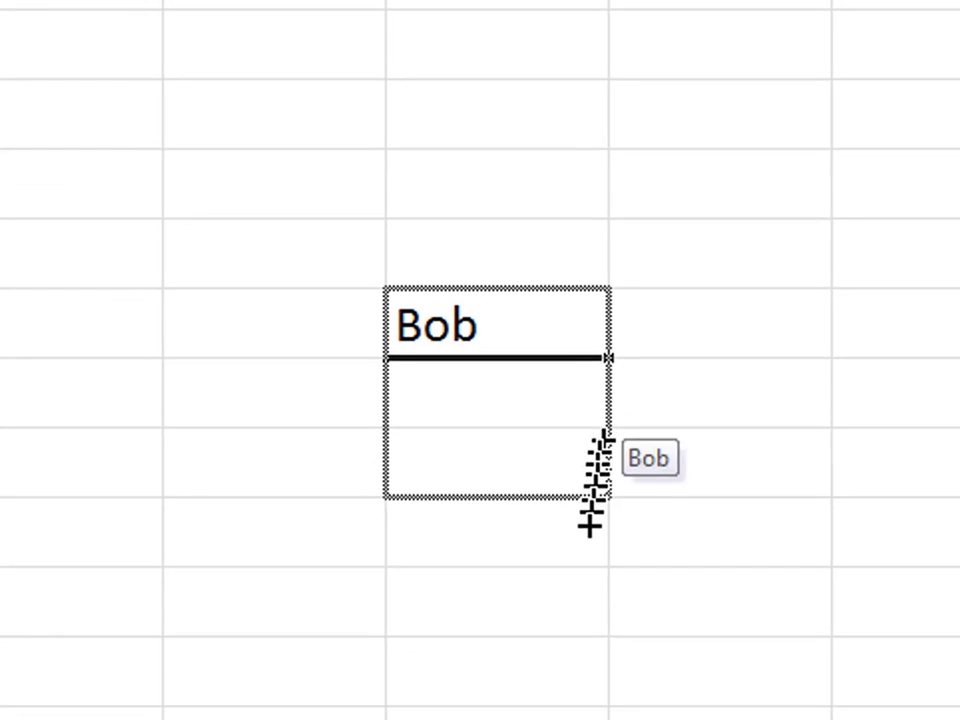
{"action": "left_click_drag", "start_coordinate": [612, 642], "coordinate": [612, 642]}
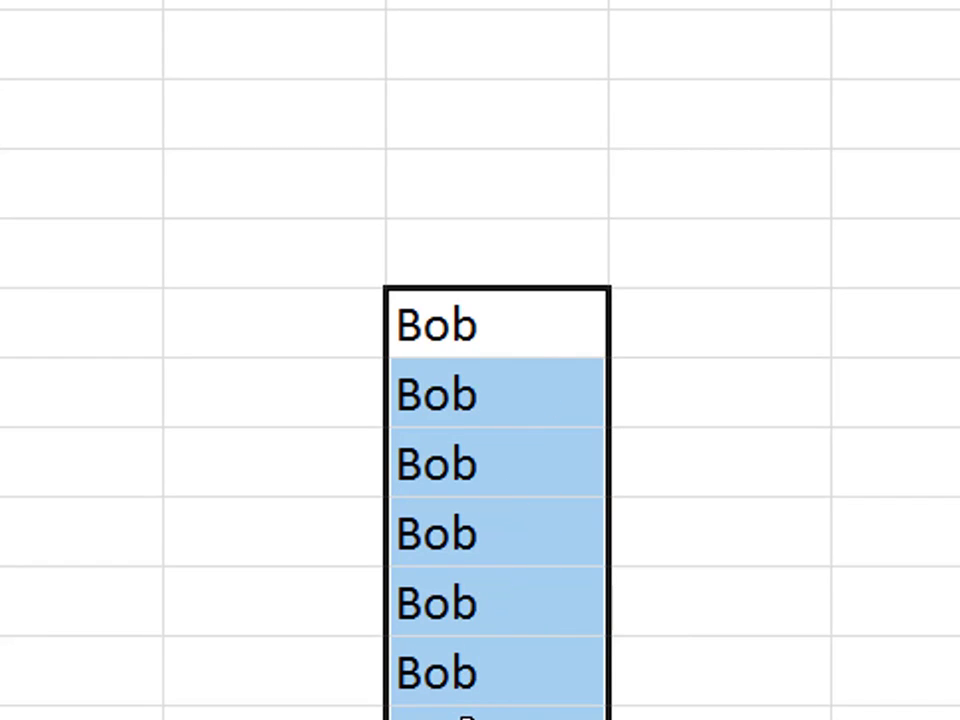
{"action": "left_click", "coordinate": [530, 340]}
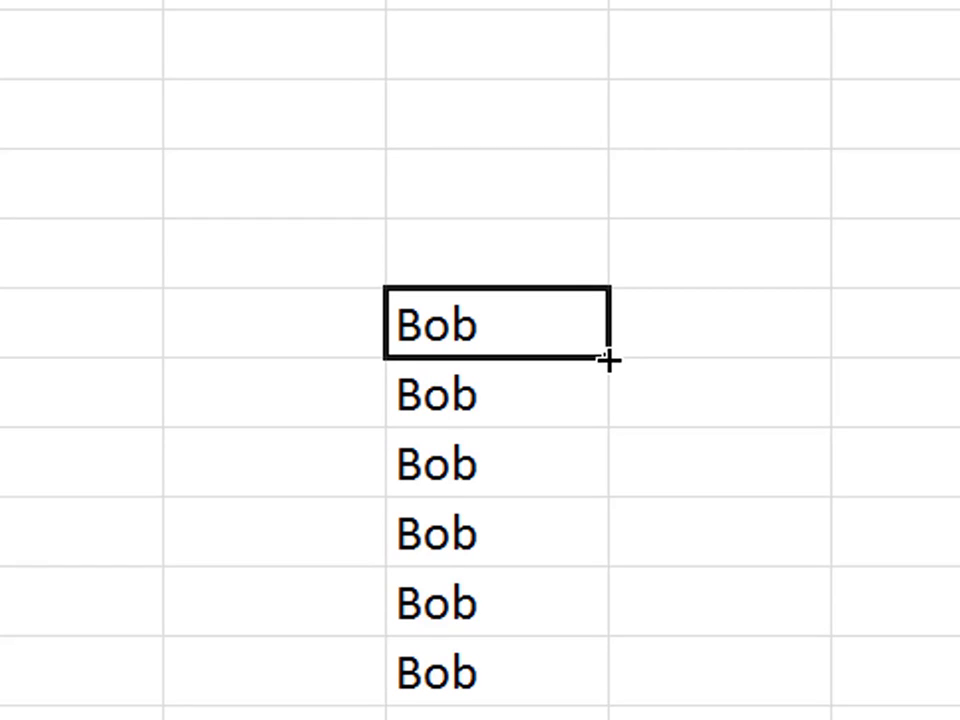
{"action": "left_click_drag", "start_coordinate": [608, 360], "coordinate": [950, 330]}
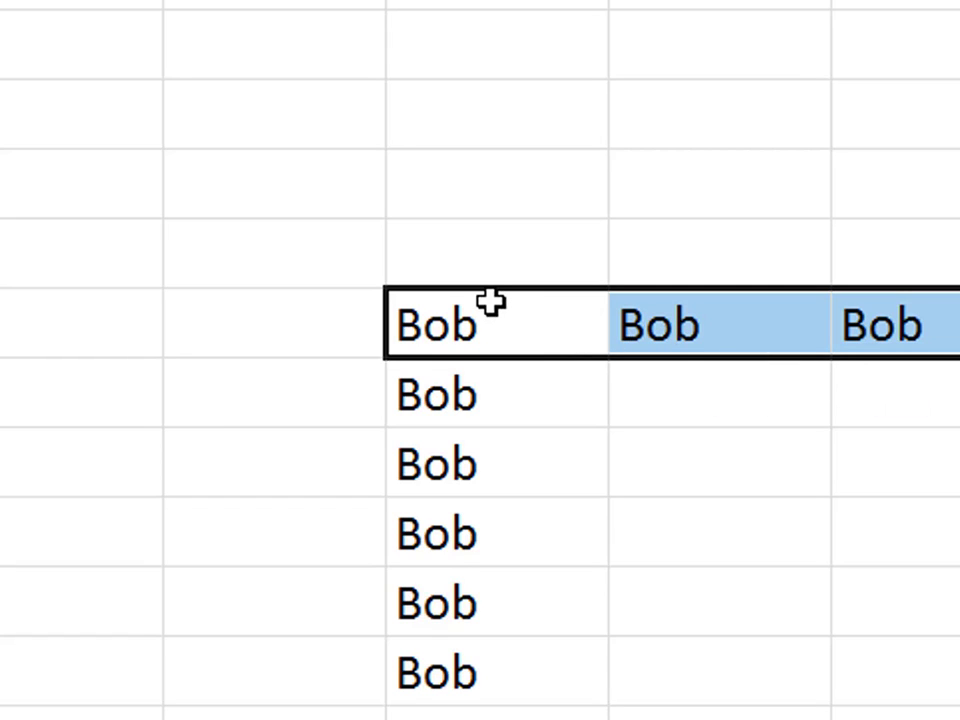
AutoFill the name in cell D8 upward to D2 and leftward along row 8 to column A.
{"action": "left_click", "coordinate": [492, 307]}
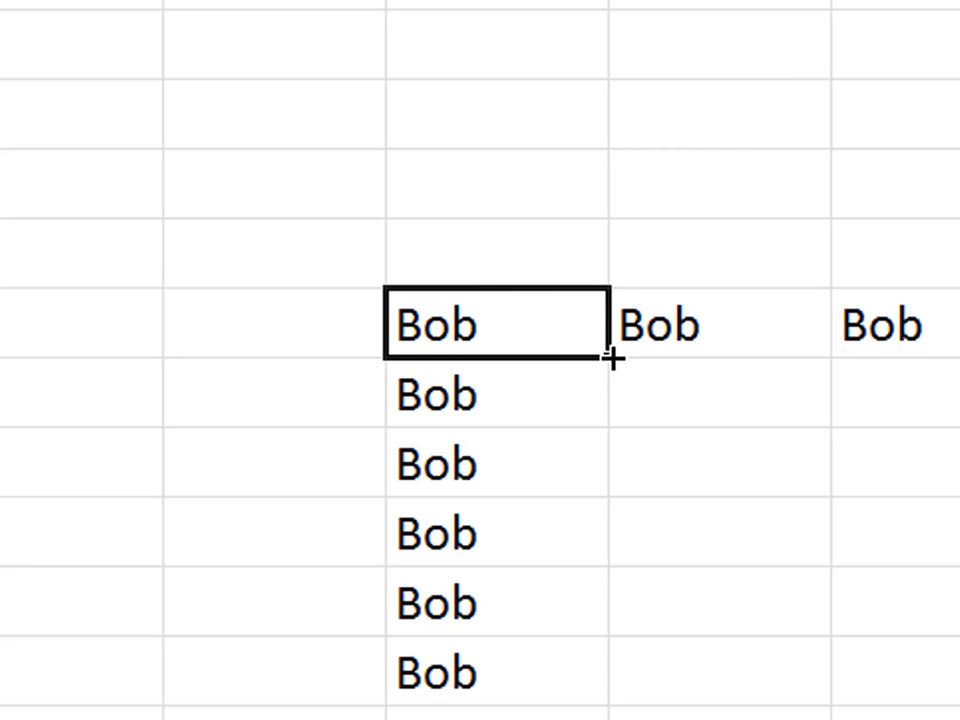
{"action": "left_click_drag", "start_coordinate": [611, 357], "coordinate": [636, 2]}
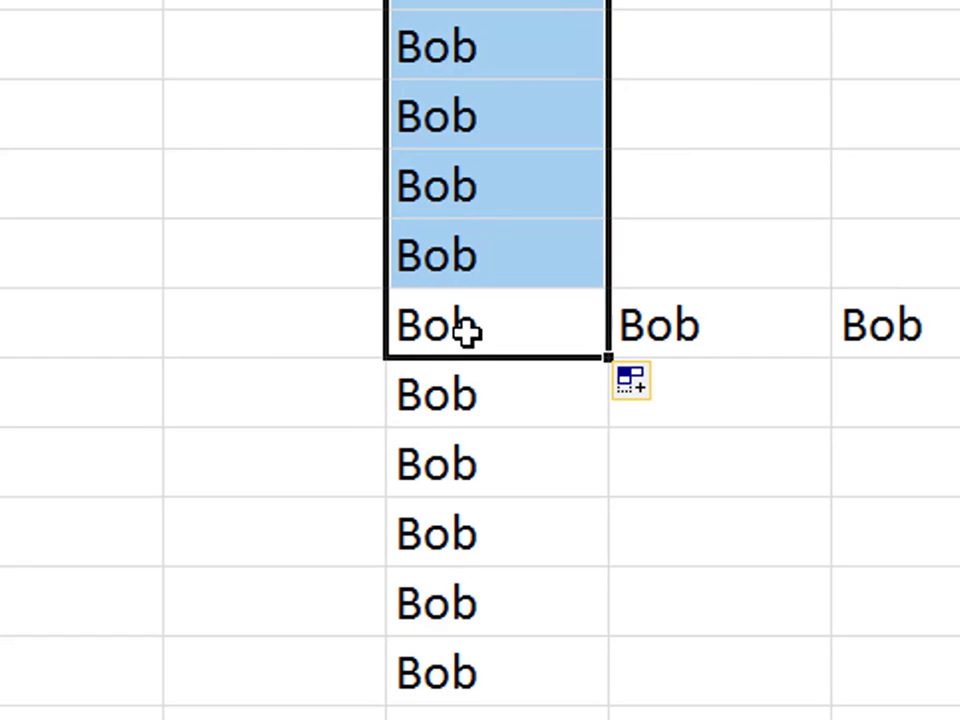
{"action": "left_click", "coordinate": [467, 333]}
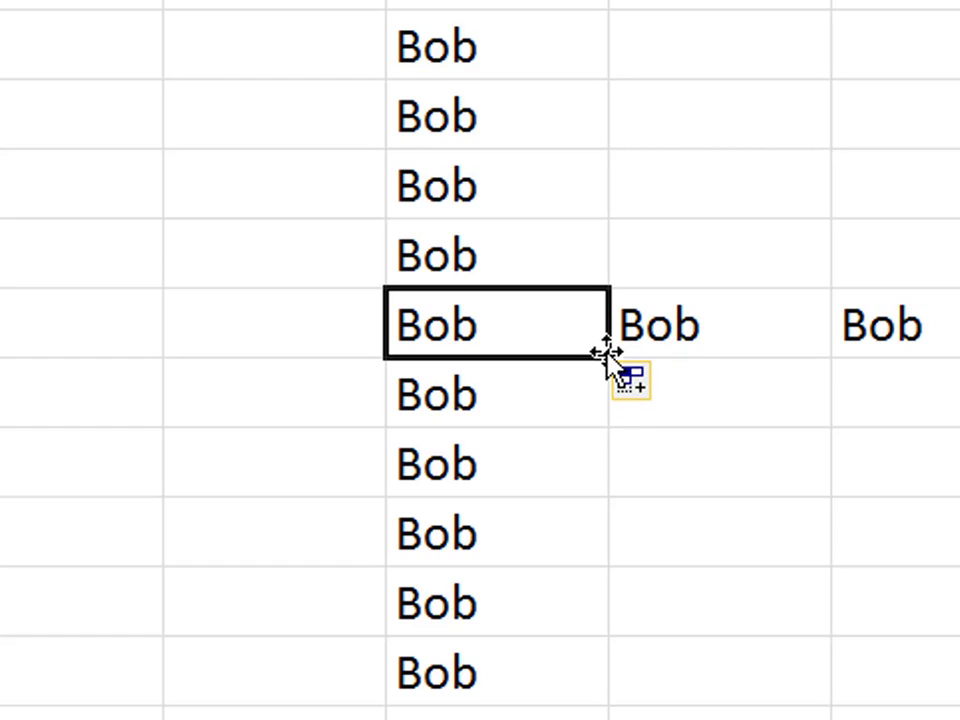
{"action": "left_click_drag", "start_coordinate": [606, 352], "coordinate": [0, 362]}
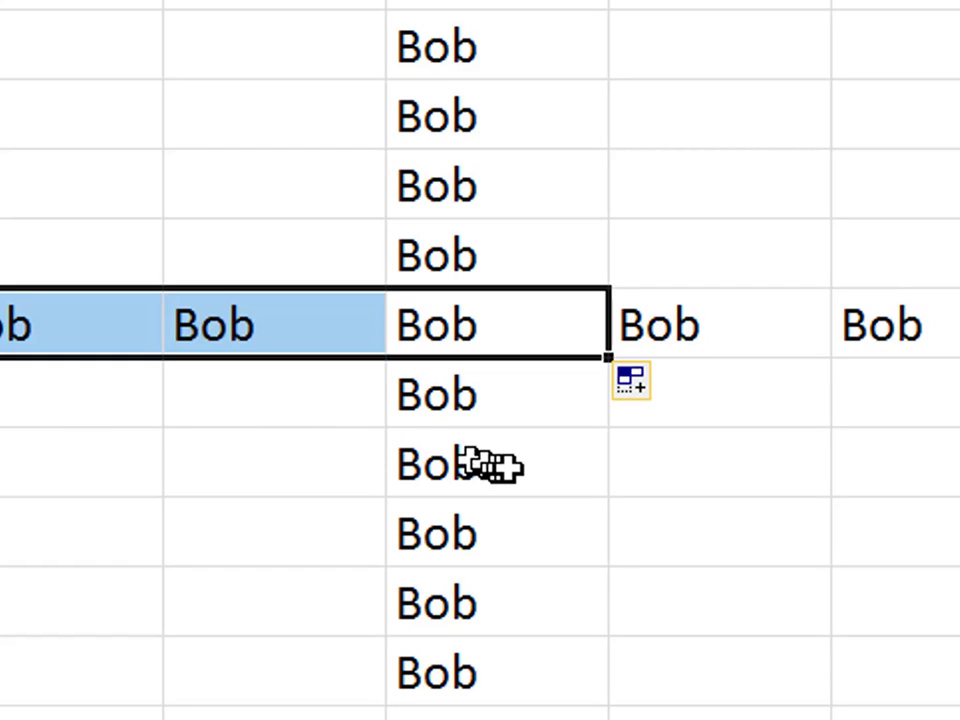
{"action": "left_click", "coordinate": [445, 330]}
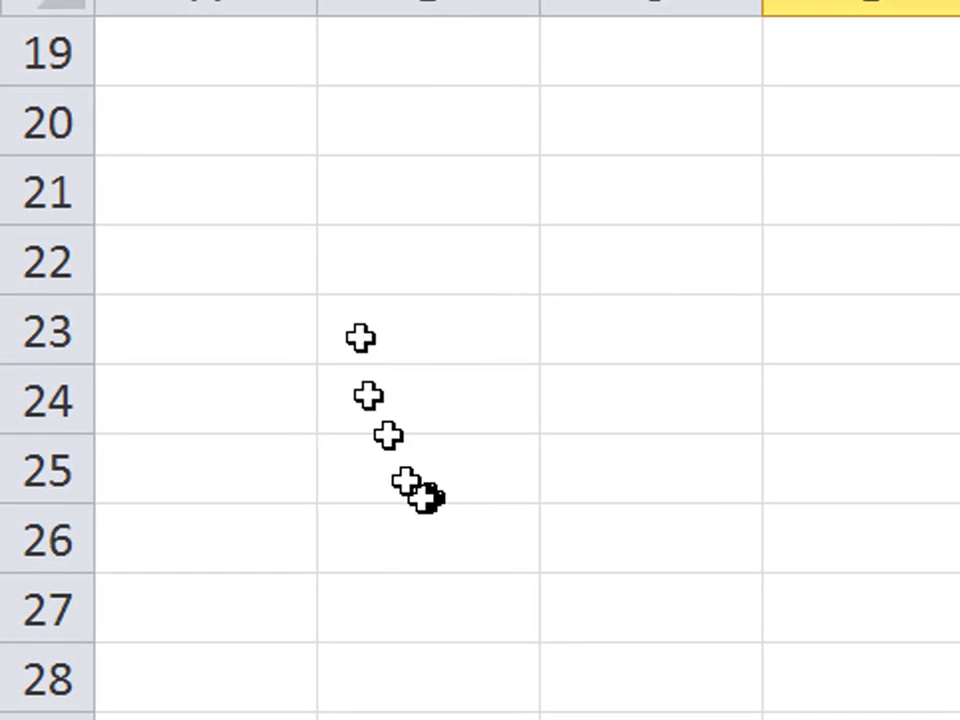
Enter the sample first name in cell A20 and AutoFill it down to A30.
{"action": "left_click", "coordinate": [171, 141]}
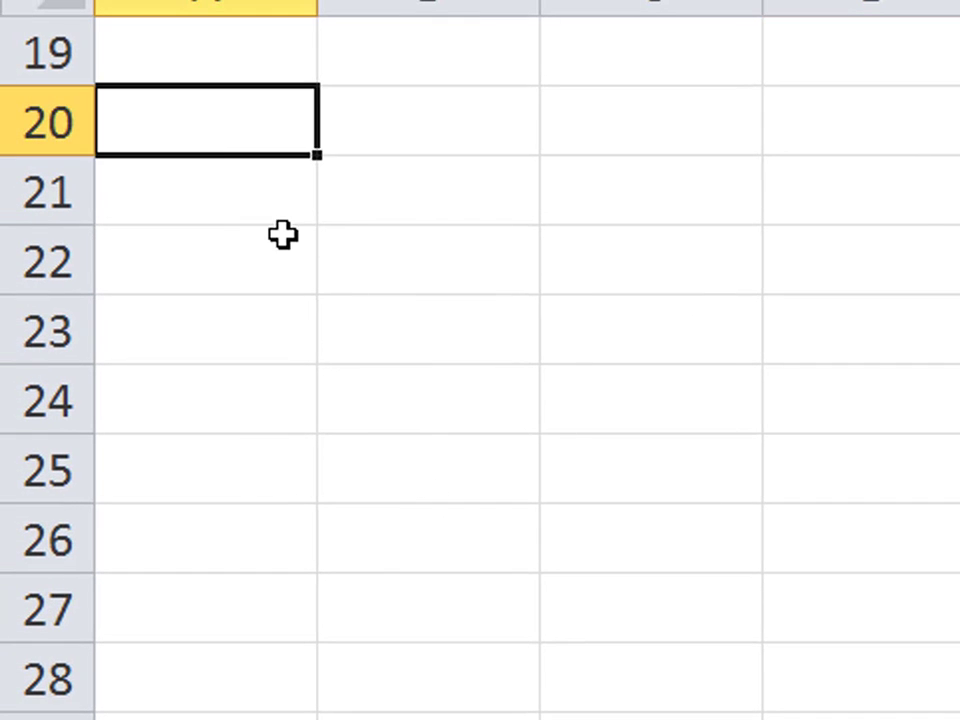
{"action": "type", "text": "Bob"}
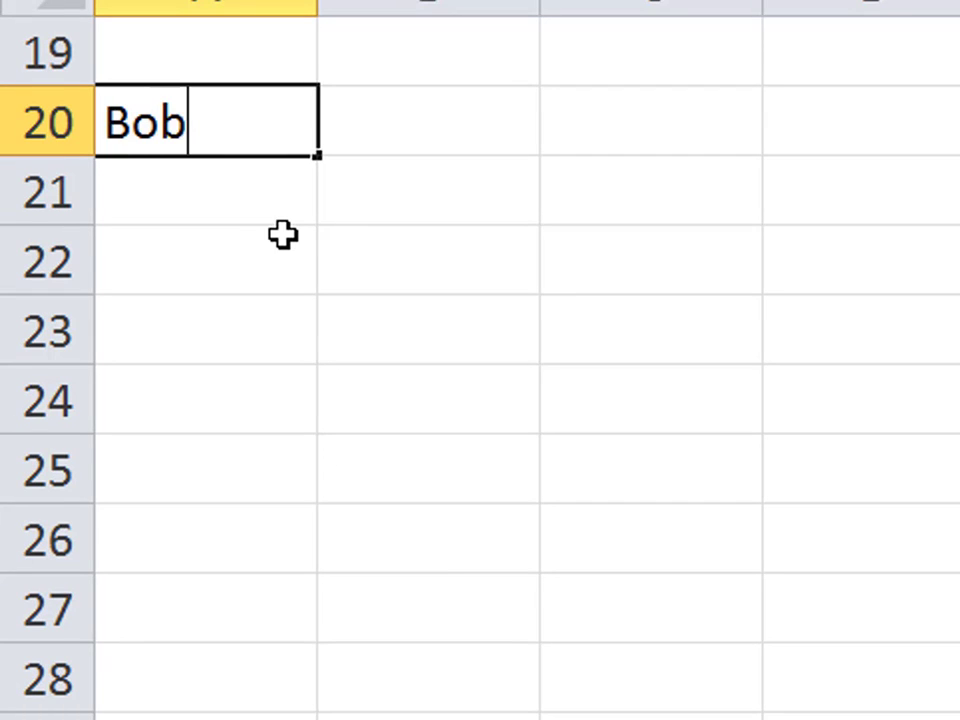
{"action": "key", "text": "Return"}
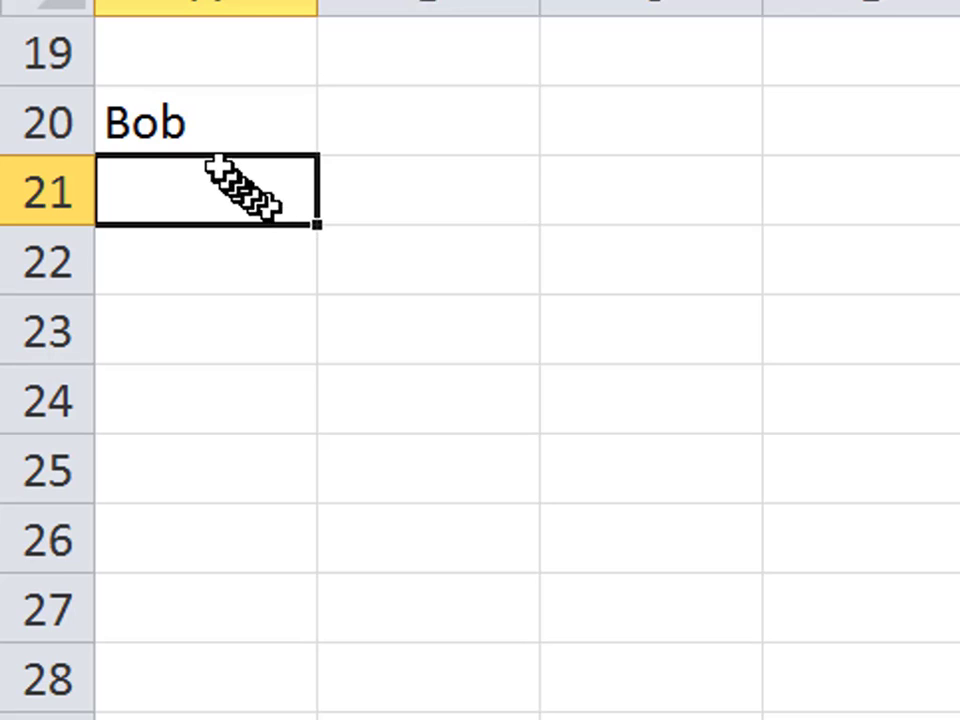
{"action": "left_click", "coordinate": [200, 135]}
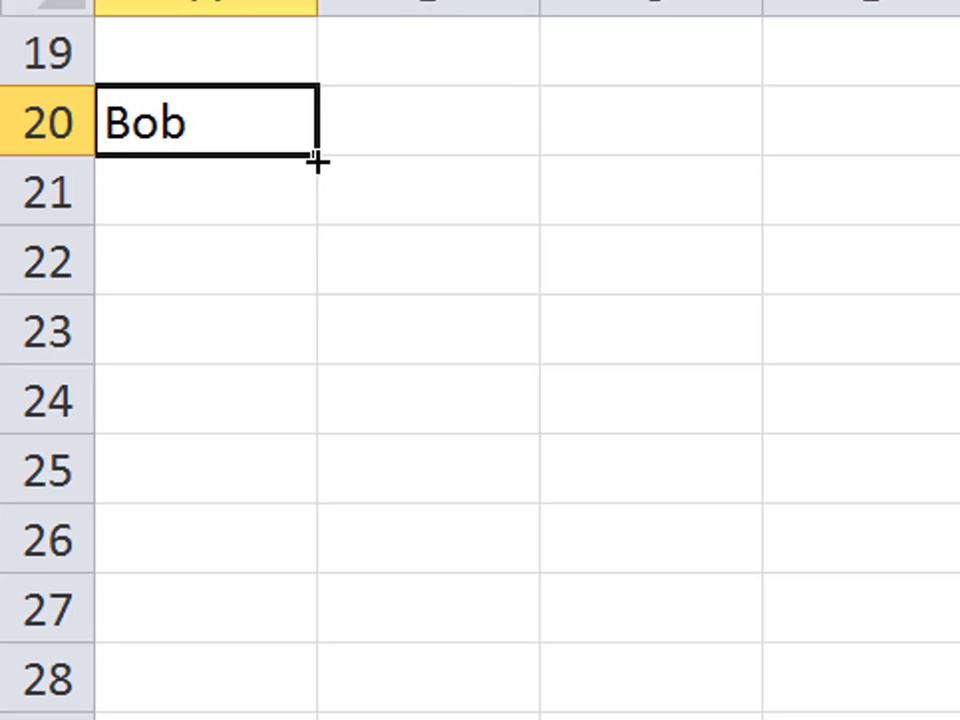
{"action": "left_click_drag", "start_coordinate": [316, 162], "coordinate": [262, 719]}
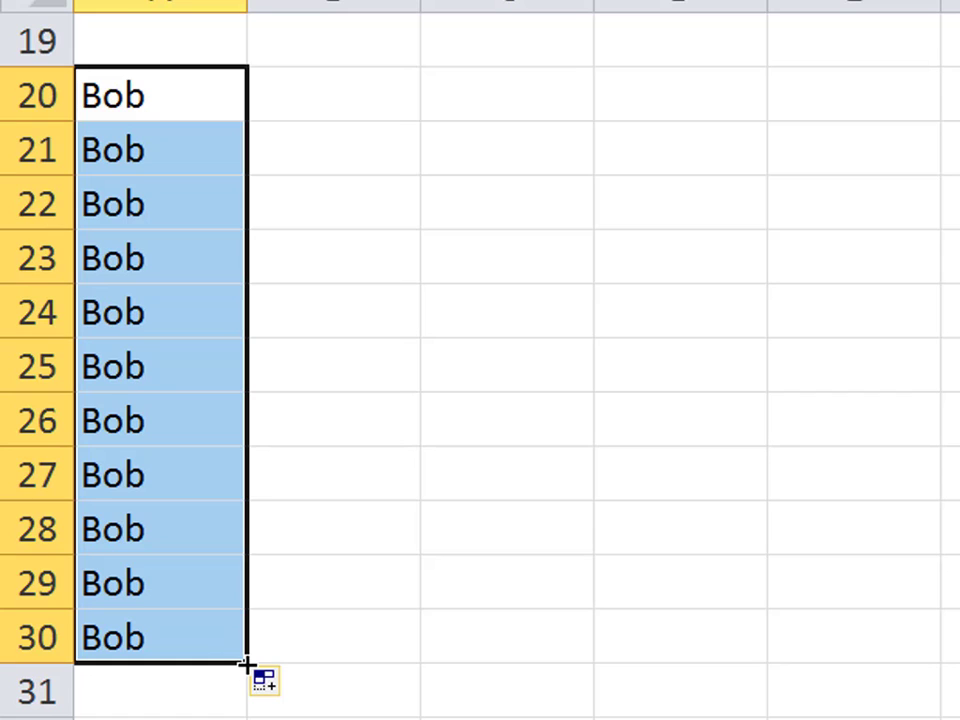
AutoFill the A20:A30 range rightward across the adjacent columns and select the filled block starting at A20.
{"action": "left_click_drag", "start_coordinate": [246, 663], "coordinate": [945, 657]}
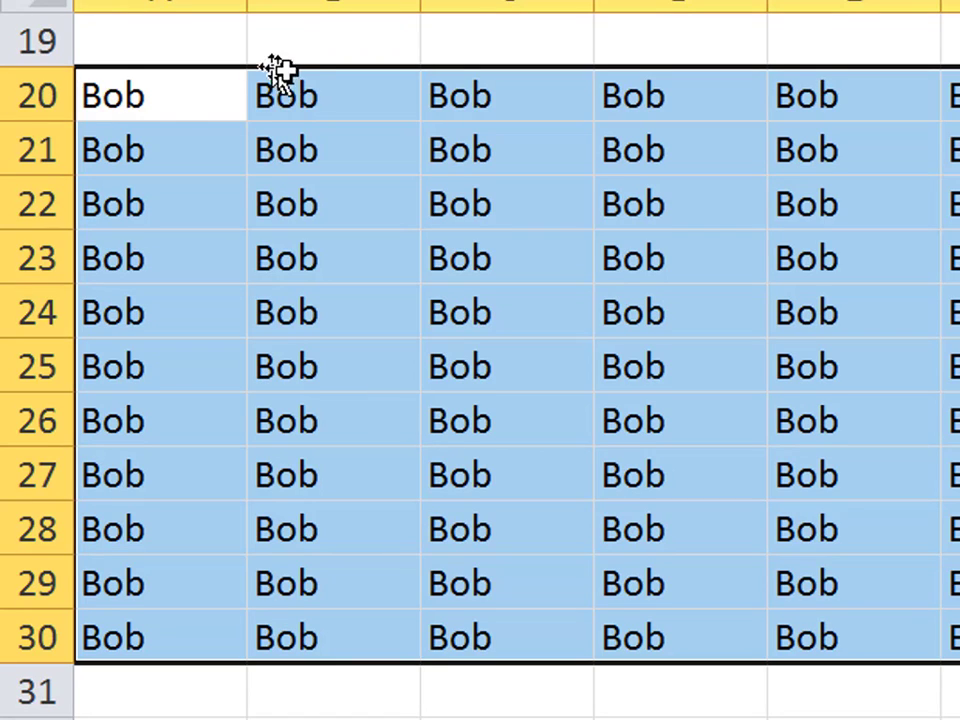
{"action": "left_click", "coordinate": [163, 110]}
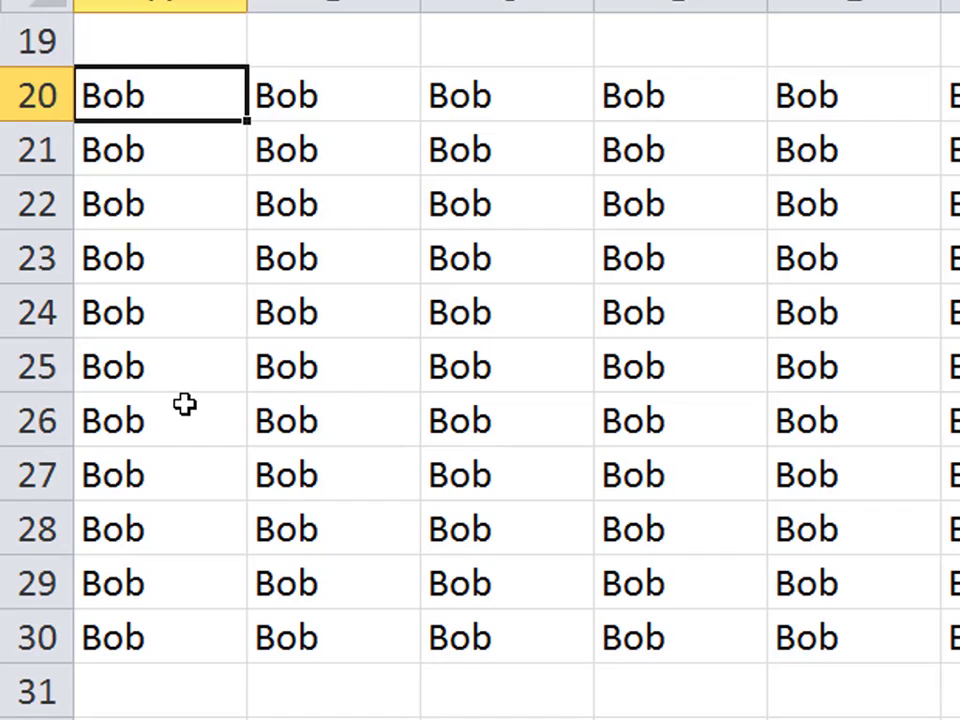
{"action": "left_click_drag", "start_coordinate": [204, 101], "coordinate": [945, 630]}
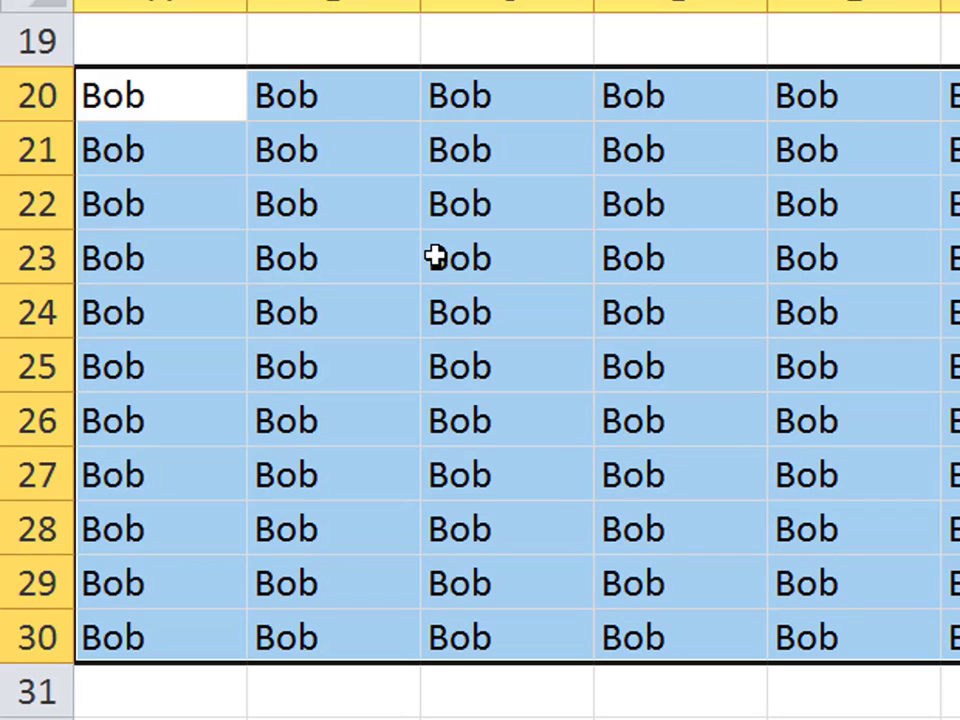
Switch to the Lists worksheet and highlight its three month columns and its two week-name columns.
{"action": "key", "text": "ctrl+Home"}
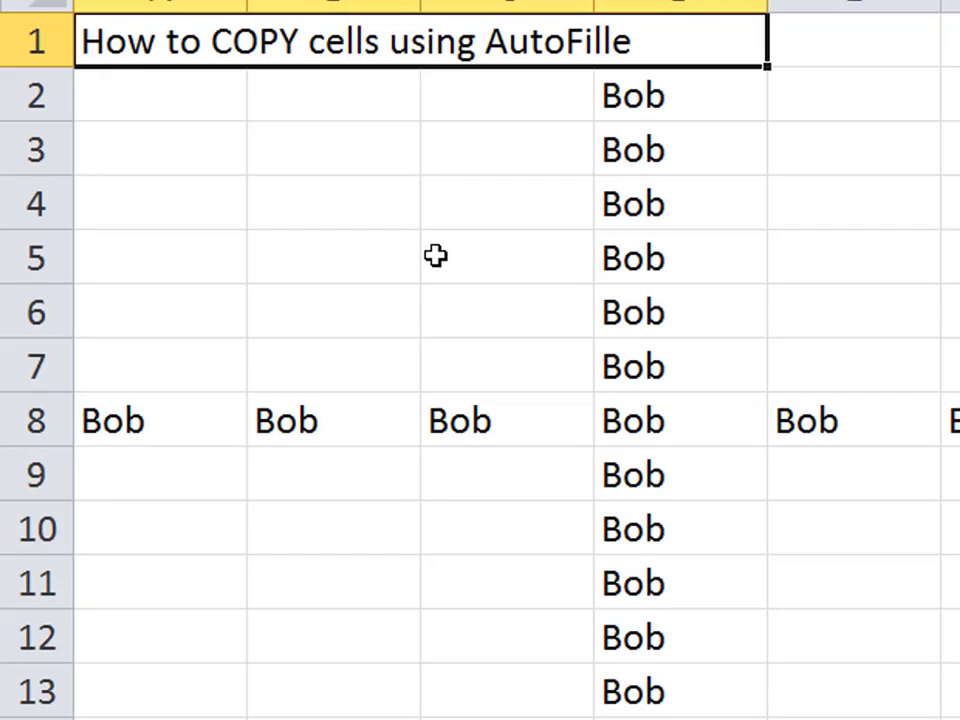
{"action": "key", "text": "ctrl+Page_Down"}
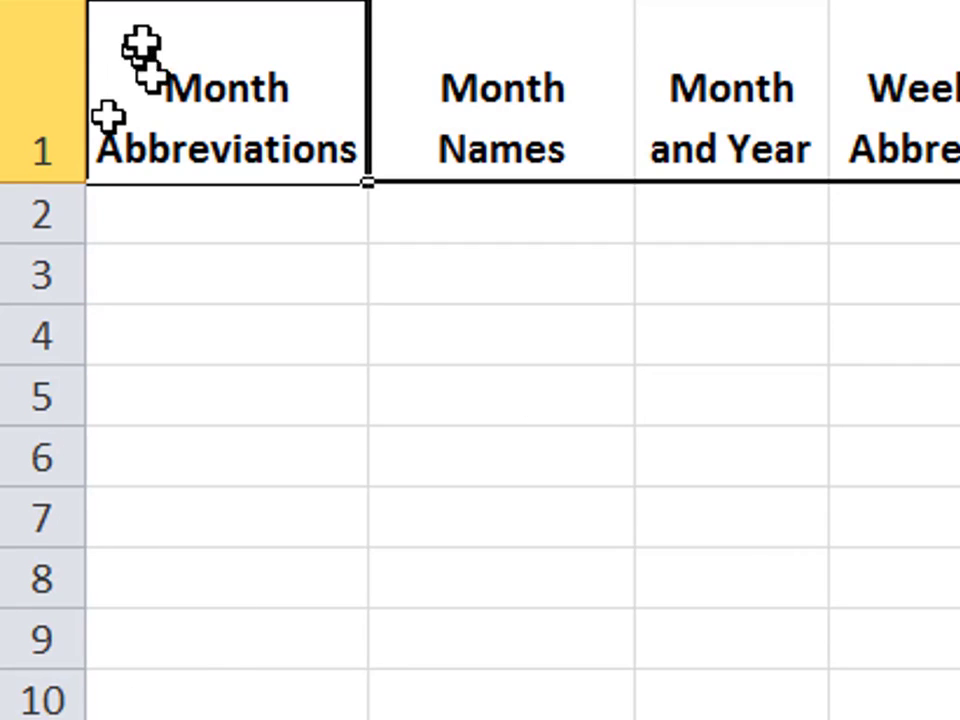
{"action": "left_click_drag", "start_coordinate": [197, 96], "coordinate": [746, 700]}
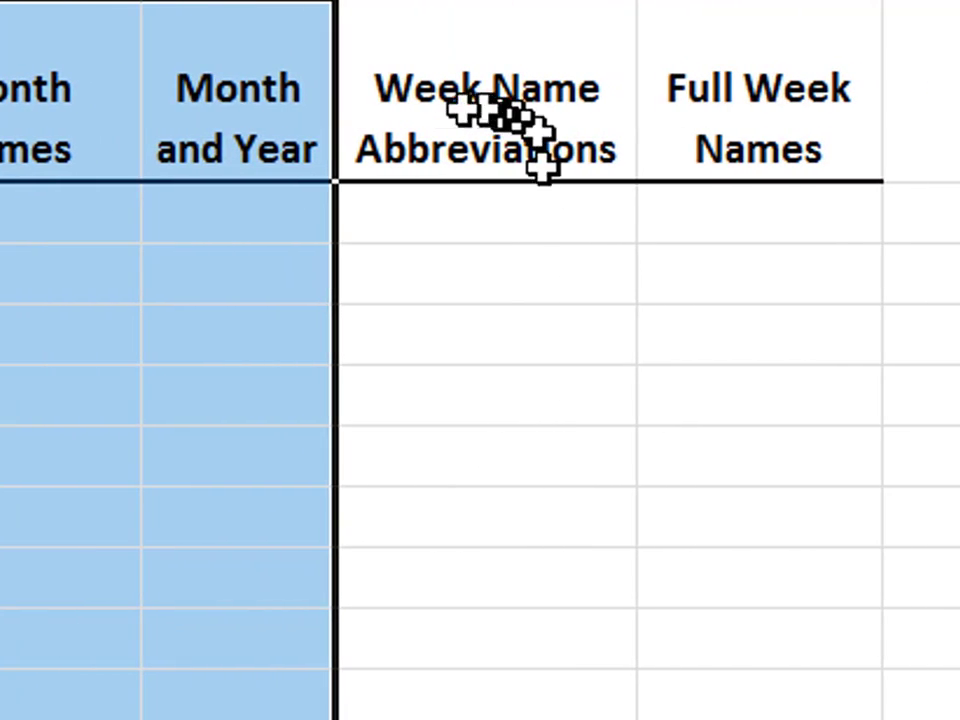
{"action": "left_click_drag", "start_coordinate": [435, 111], "coordinate": [797, 690]}
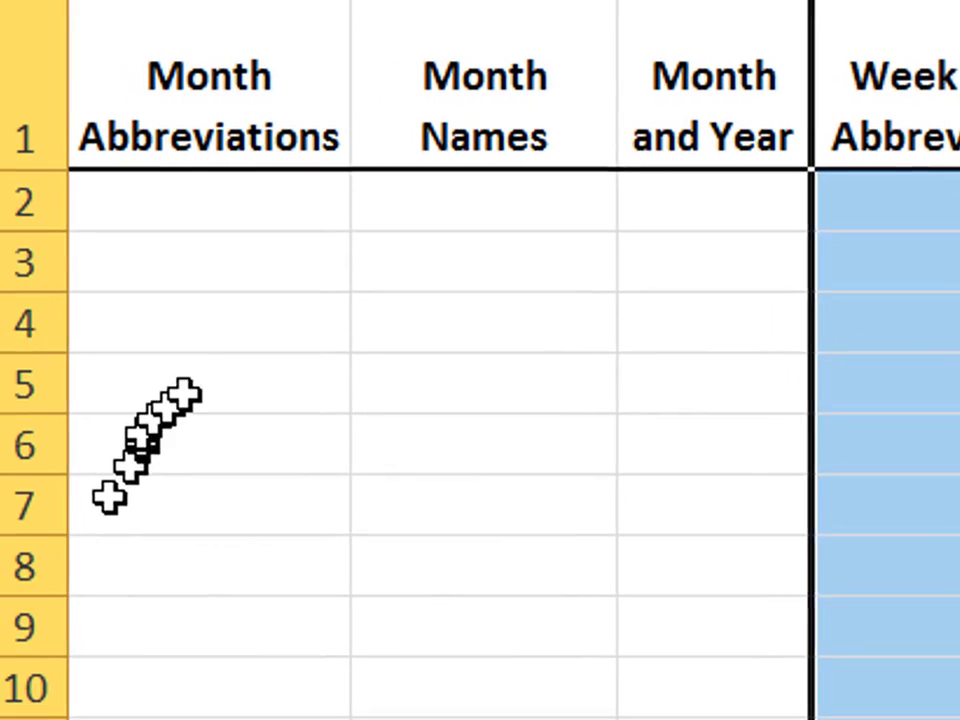
Enter Jan in cell A2 under Month Abbreviations and AutoFill the month series down to A18.
{"action": "left_click", "coordinate": [177, 218]}
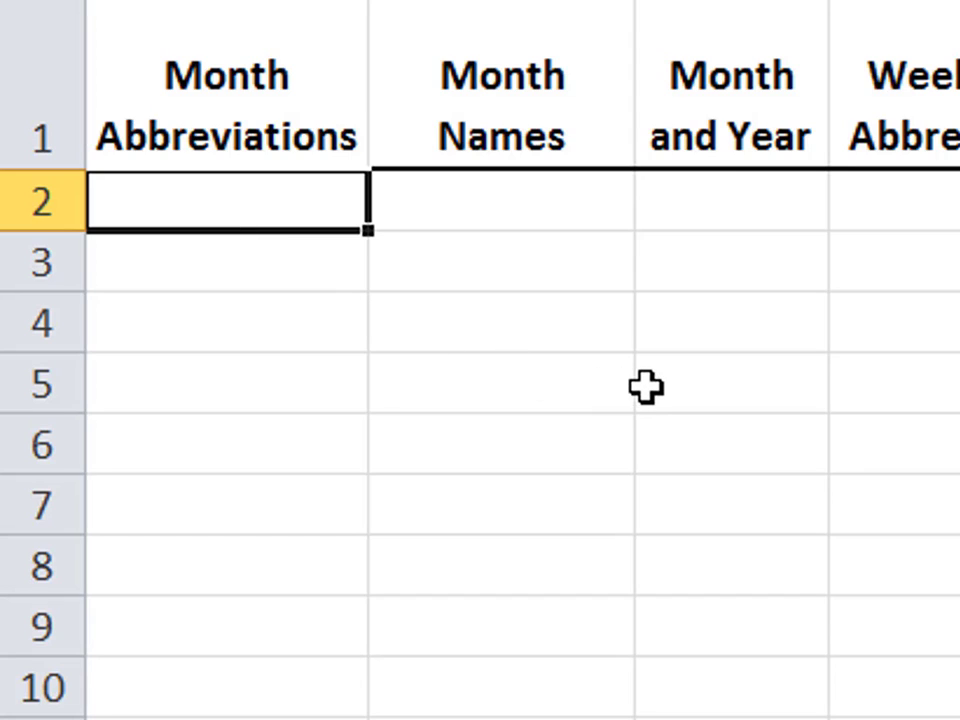
{"action": "type", "text": "Jan"}
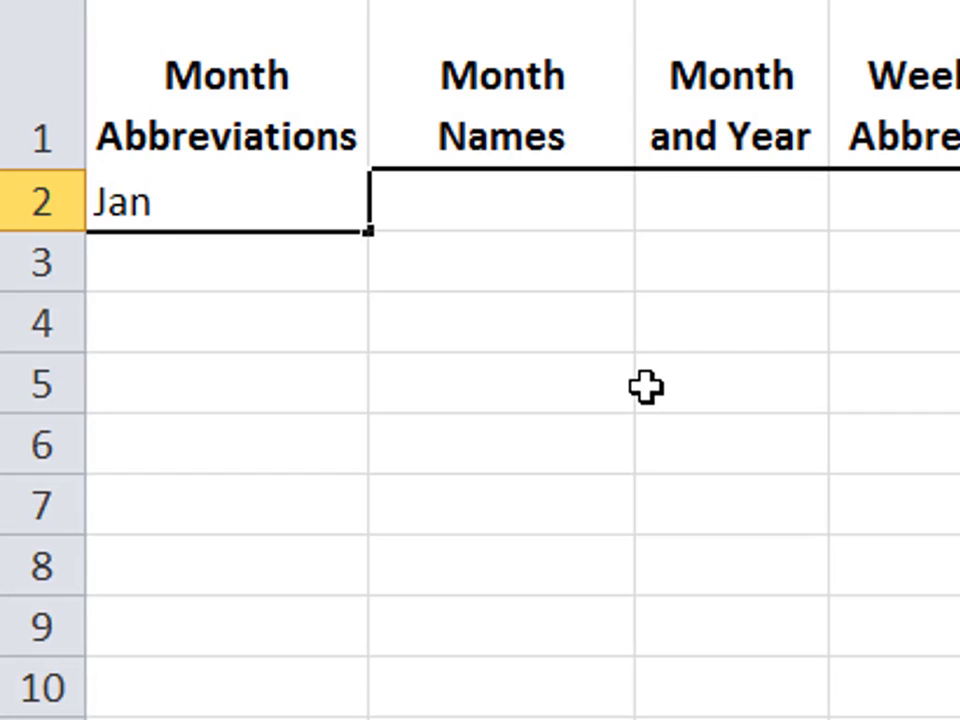
{"action": "key", "text": "Return"}
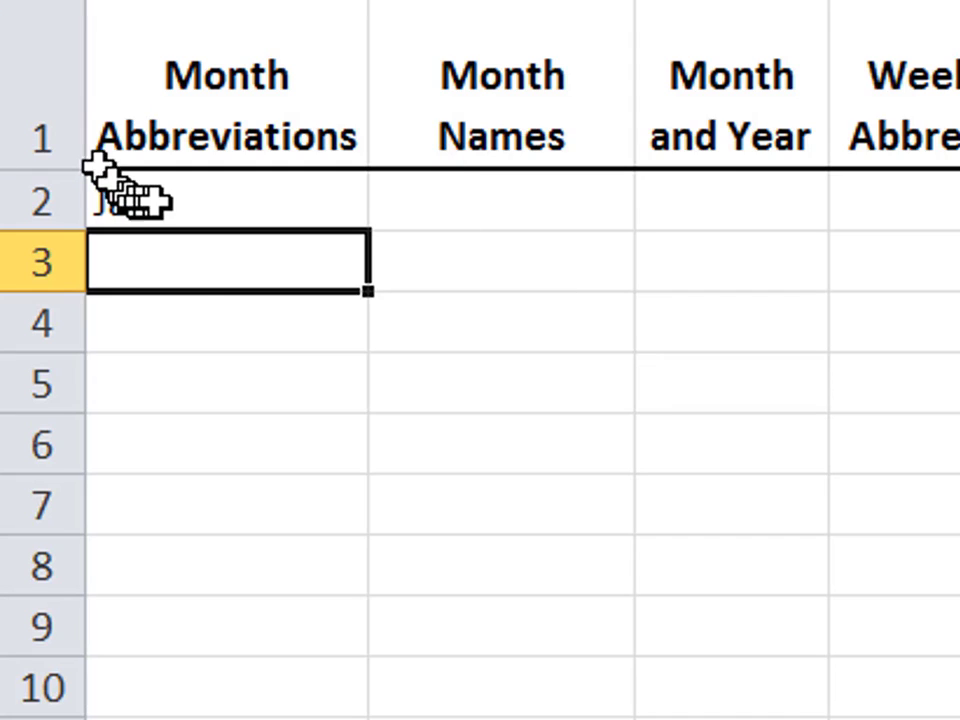
{"action": "left_click", "coordinate": [247, 197]}
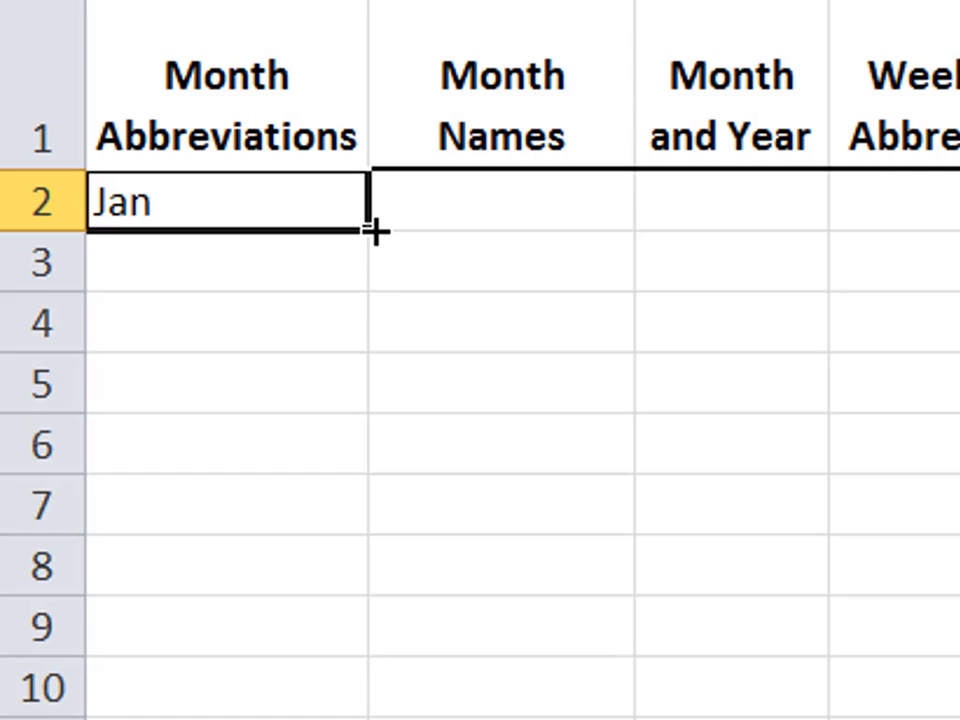
{"action": "left_click_drag", "start_coordinate": [375, 232], "coordinate": [330, 715]}
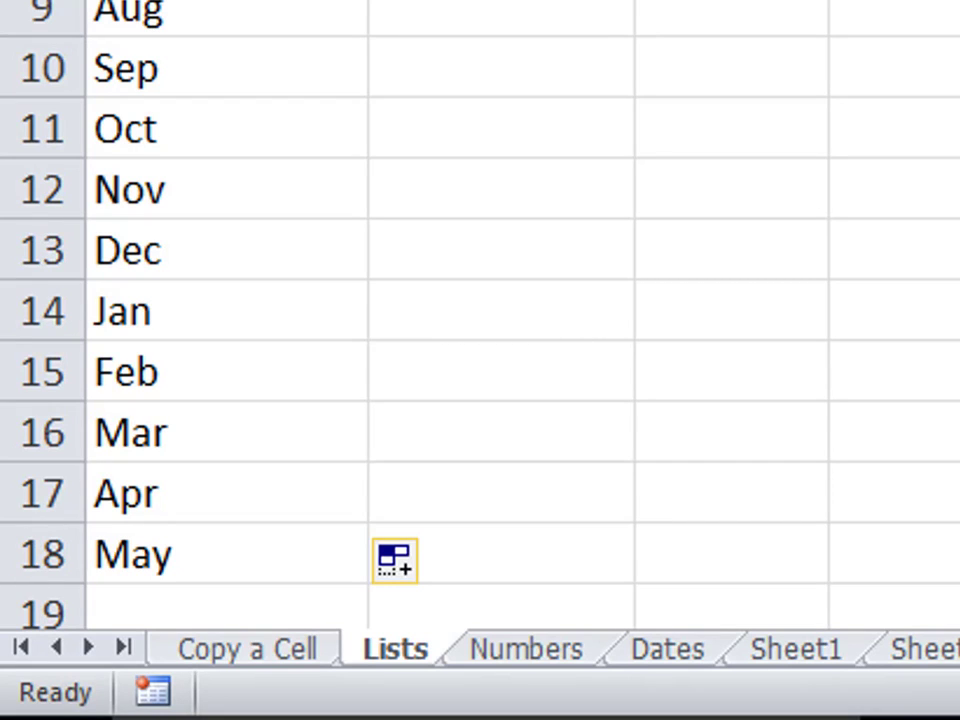
Delete the repeated months Jan to May in A14:A18, keeping the list through Dec.
{"action": "left_click_drag", "start_coordinate": [182, 11], "coordinate": [176, 222]}
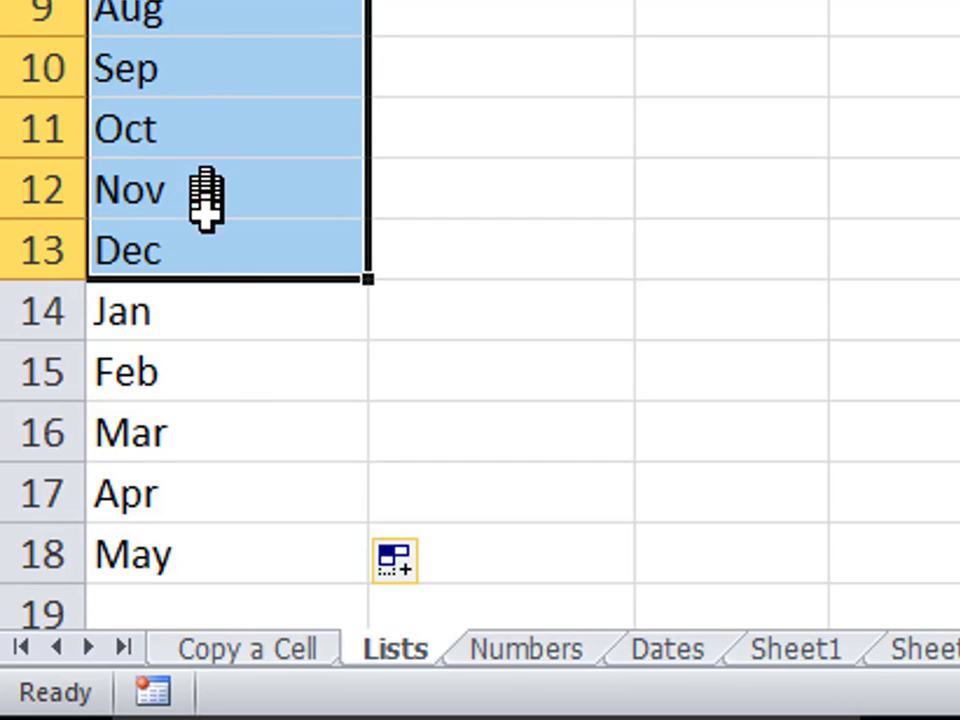
{"action": "left_click", "coordinate": [182, 330]}
{"action": "left_click_drag", "start_coordinate": [182, 330], "coordinate": [182, 508]}
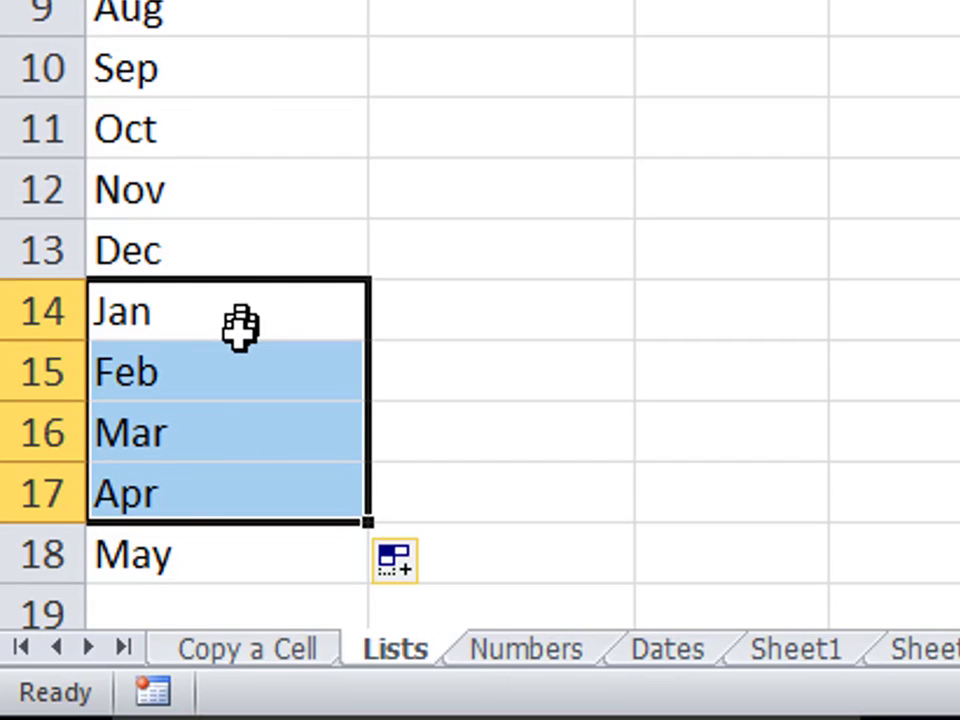
{"action": "key", "text": "shift+Down"}
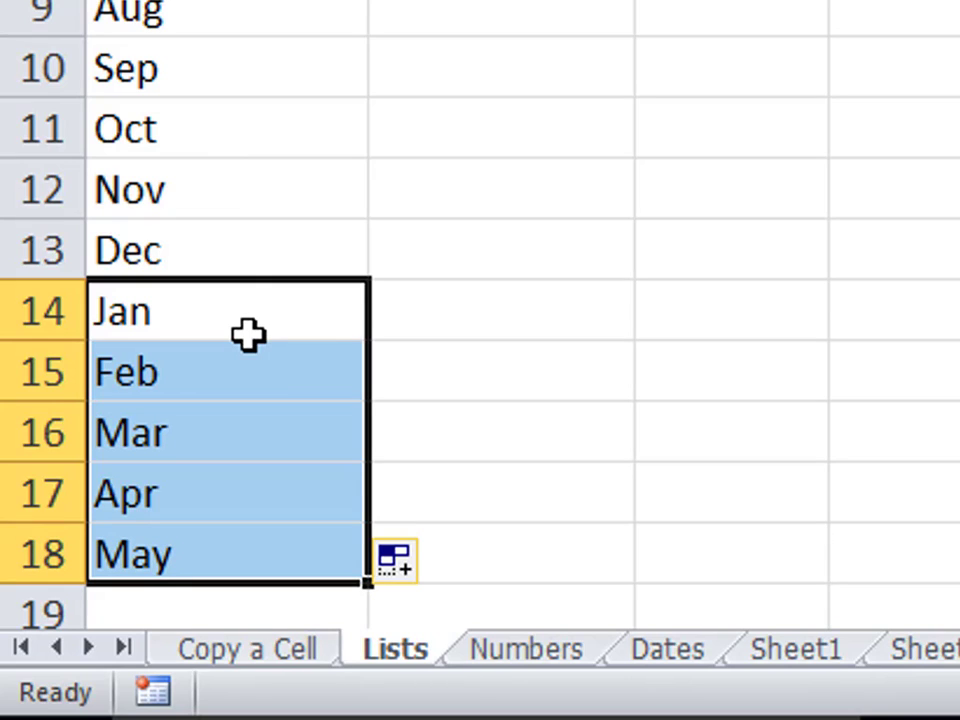
{"action": "key", "text": "Delete"}
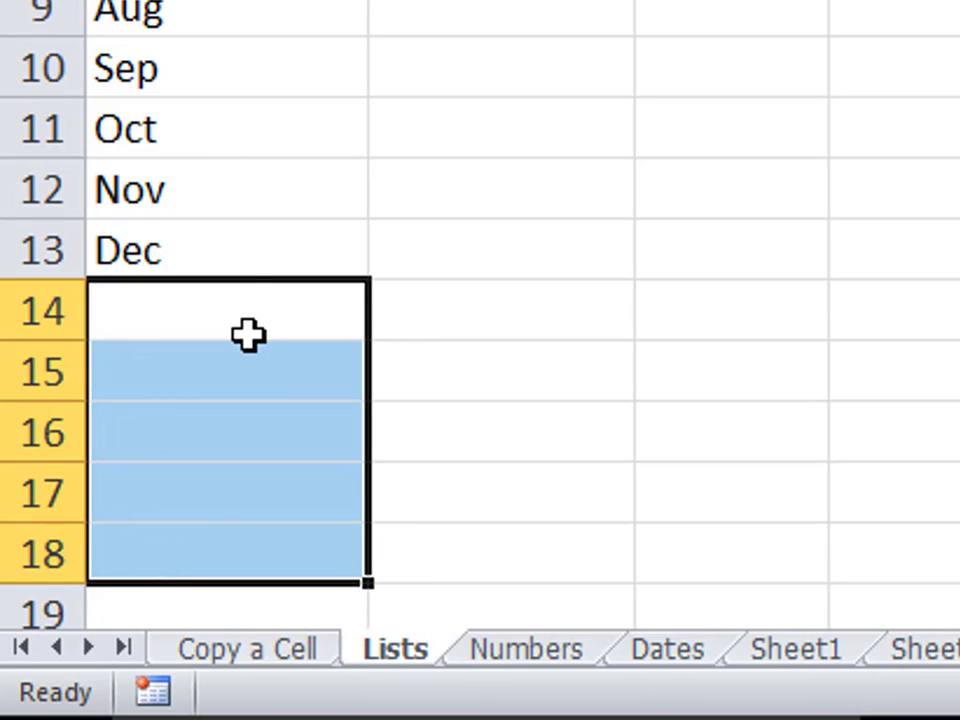
Enter April in cell B2 under Month Names and AutoFill the full month names down column B.
{"action": "scroll", "coordinate": [248, 335], "scroll_direction": "up", "scroll_amount": 3}
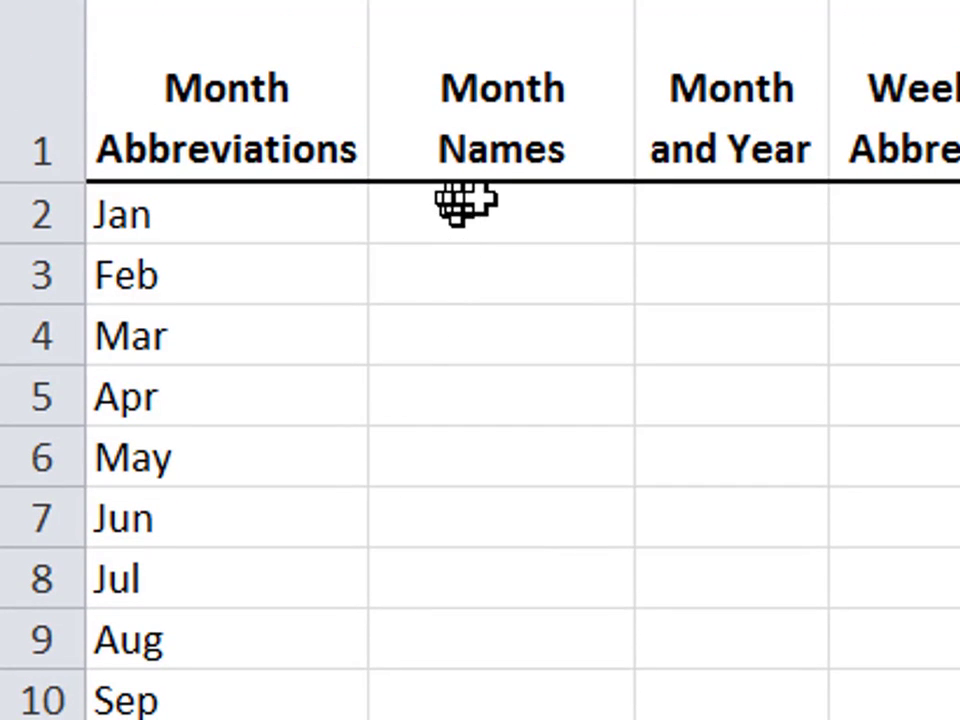
{"action": "left_click", "coordinate": [485, 215]}
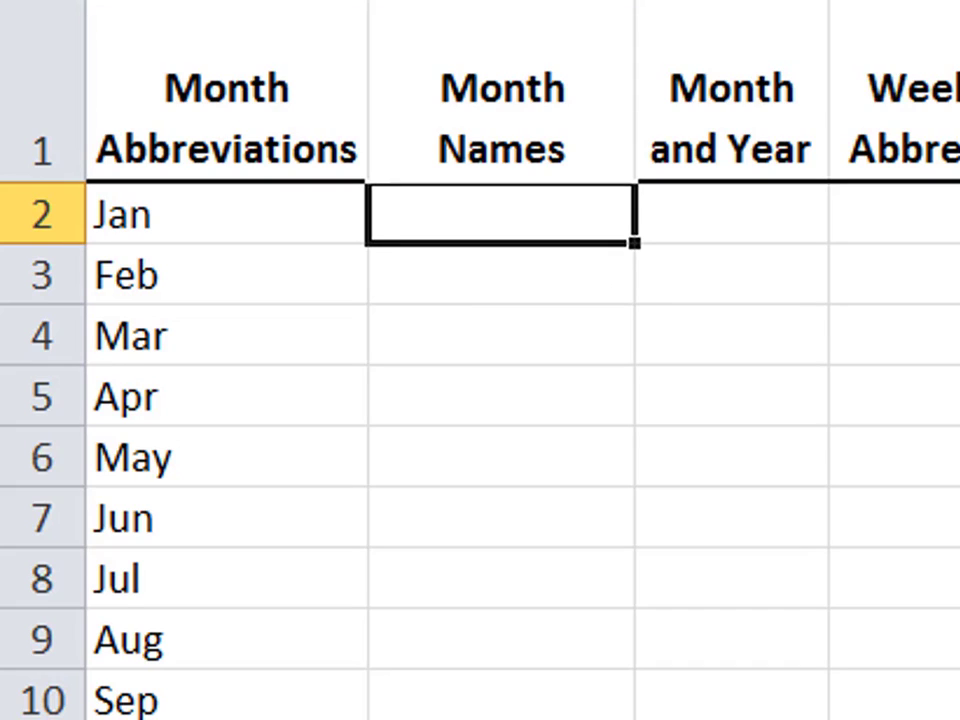
{"action": "type", "text": "April"}
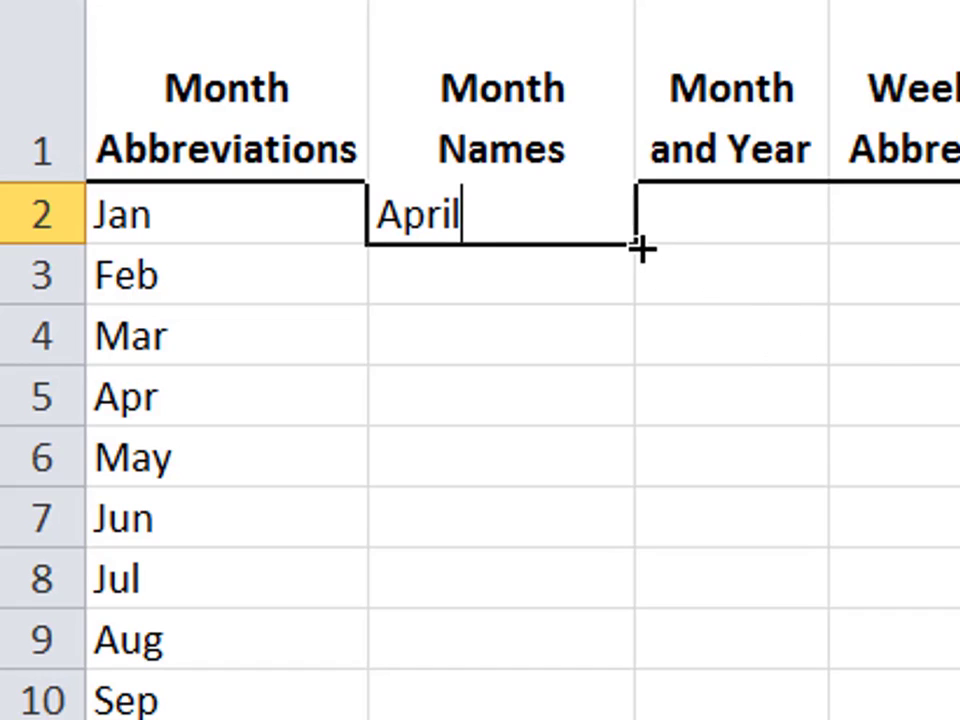
{"action": "left_click_drag", "start_coordinate": [641, 249], "coordinate": [560, 715]}
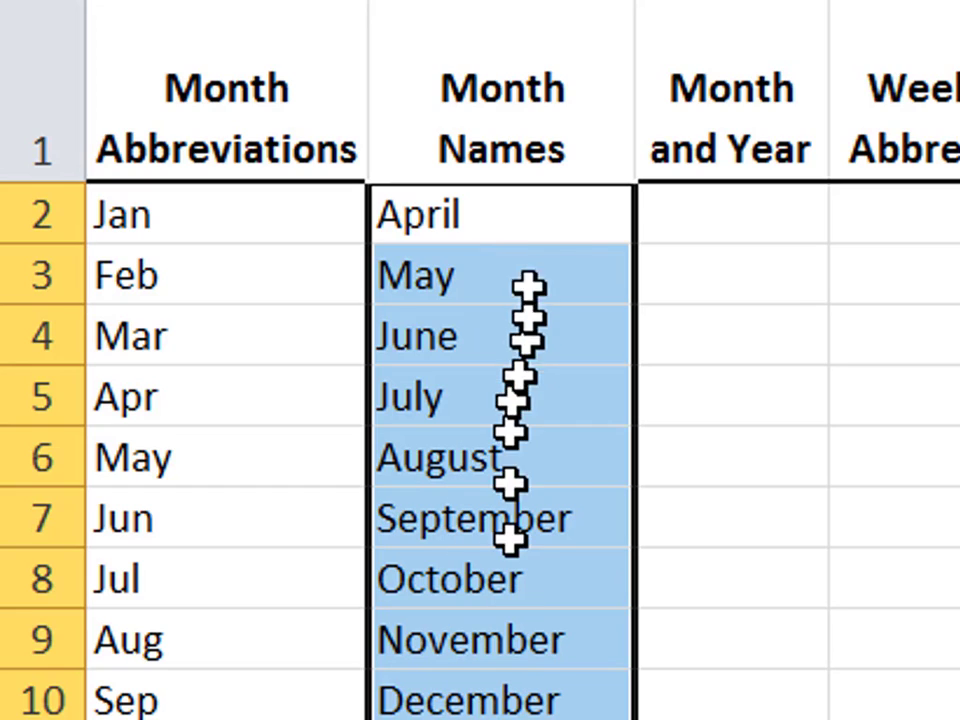
{"action": "left_click", "coordinate": [553, 216]}
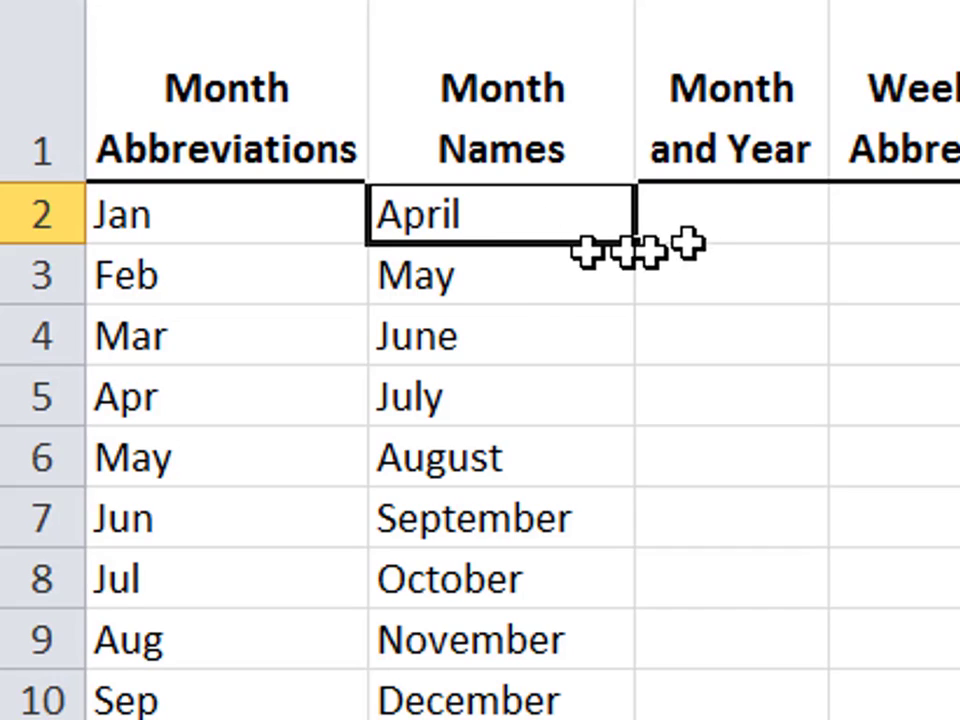
Enter Jan 2017 in cell C2 under Month and Year and AutoFill the consecutive months down column C.
{"action": "left_click", "coordinate": [735, 200]}
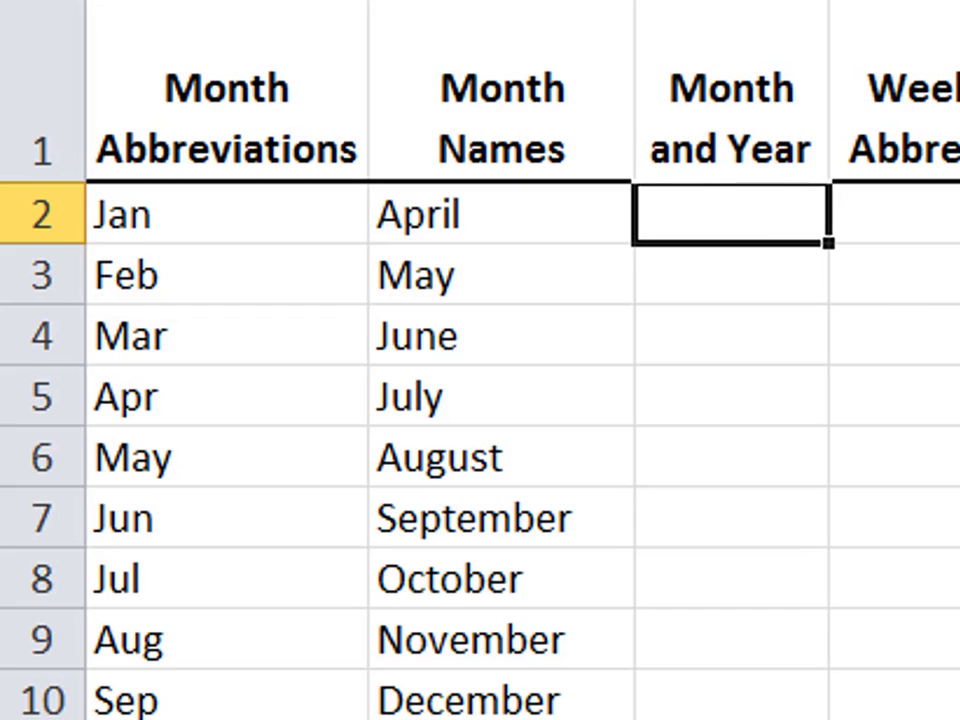
{"action": "type", "text": "Jan "}
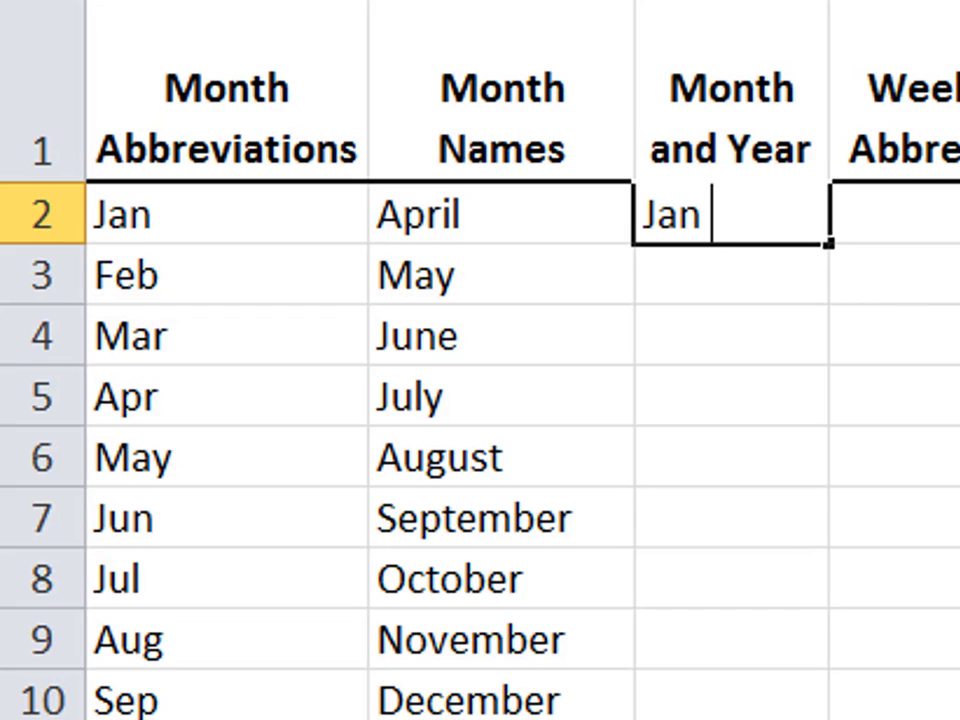
{"action": "type", "text": "2017"}
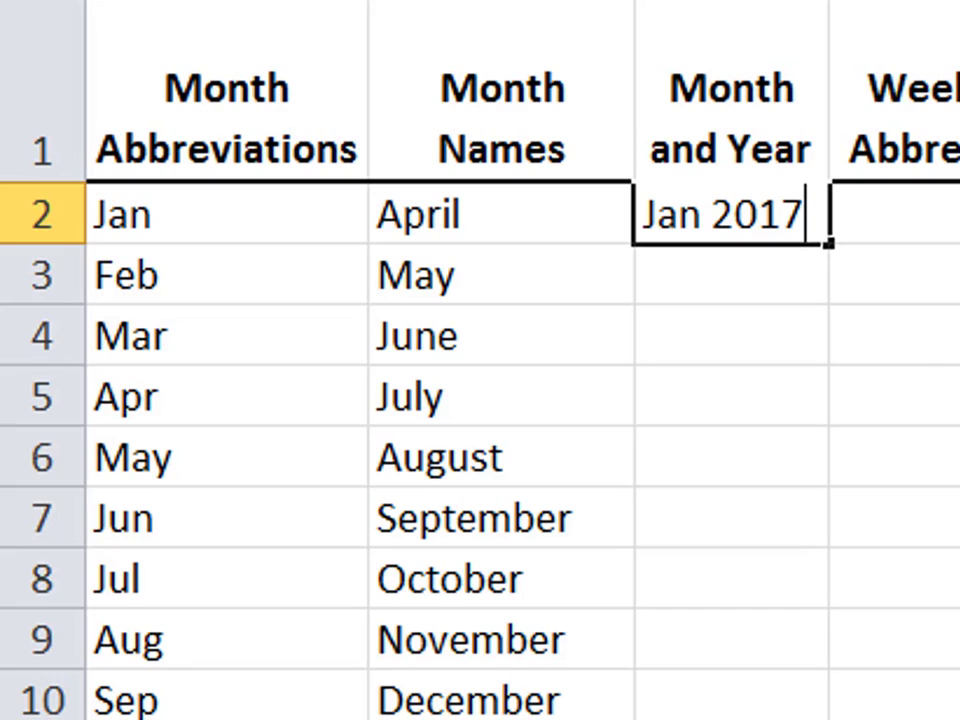
{"action": "key", "text": "Return"}
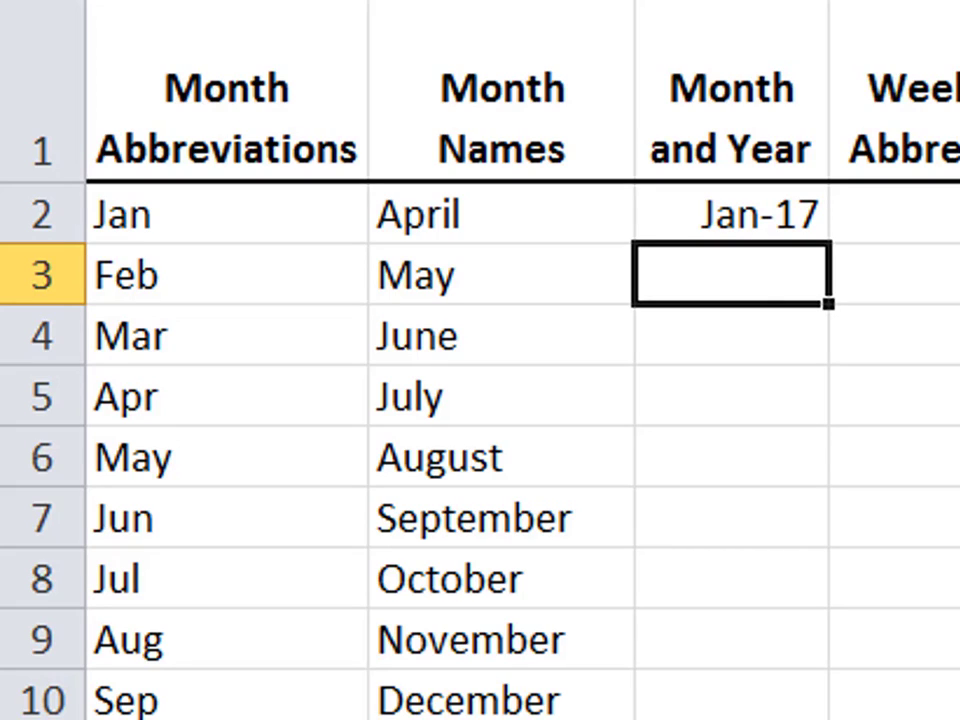
{"action": "key", "text": "Up"}
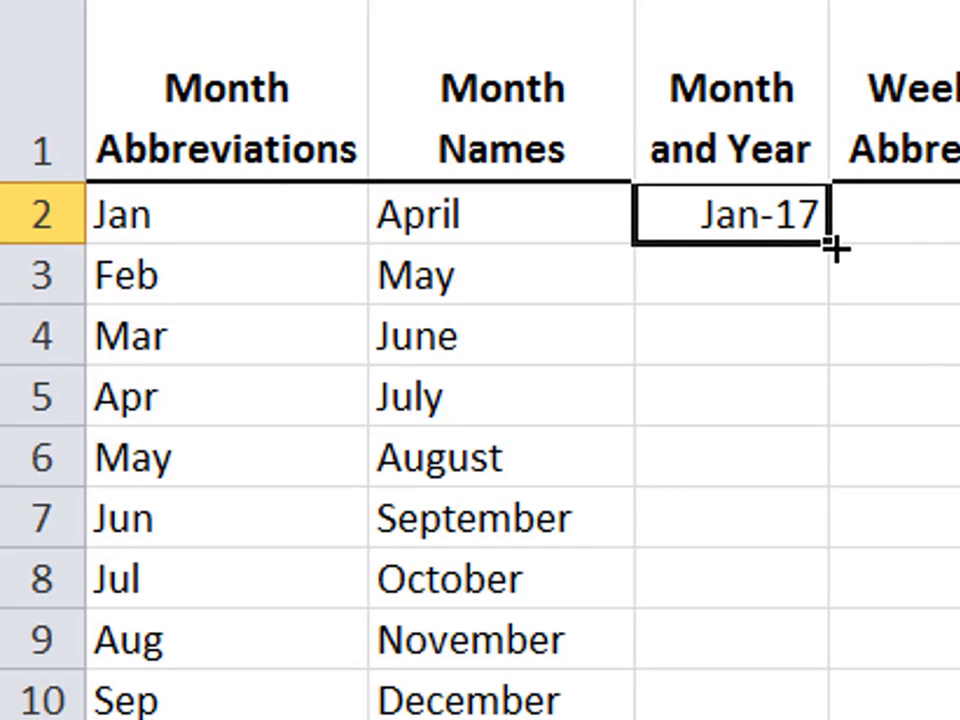
{"action": "left_click_drag", "start_coordinate": [835, 248], "coordinate": [834, 718]}
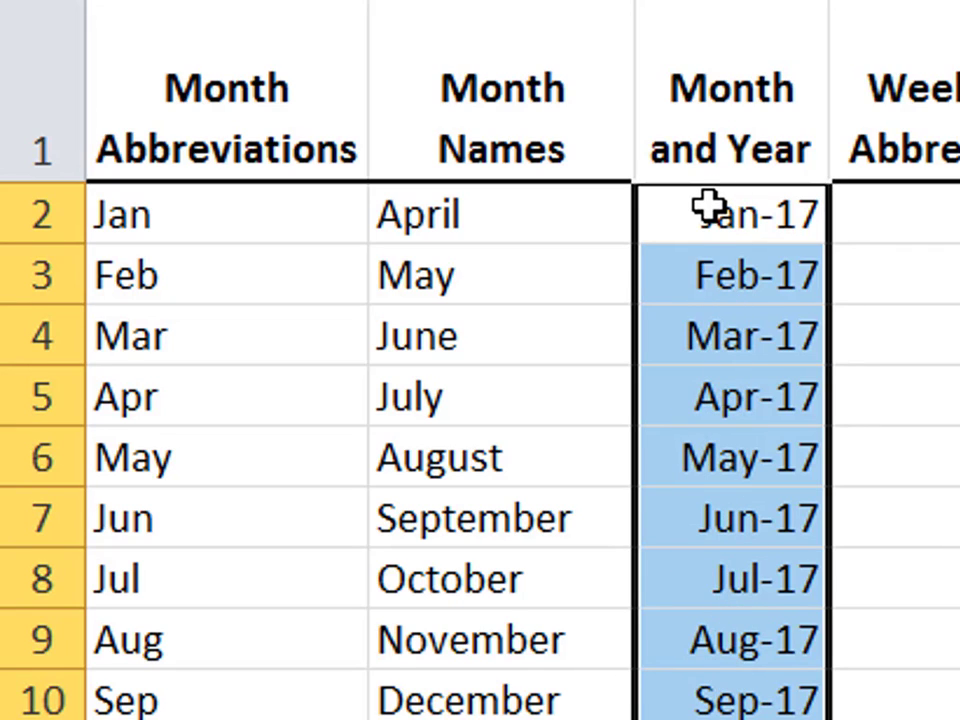
{"action": "left_click_drag", "start_coordinate": [710, 207], "coordinate": [670, 715]}
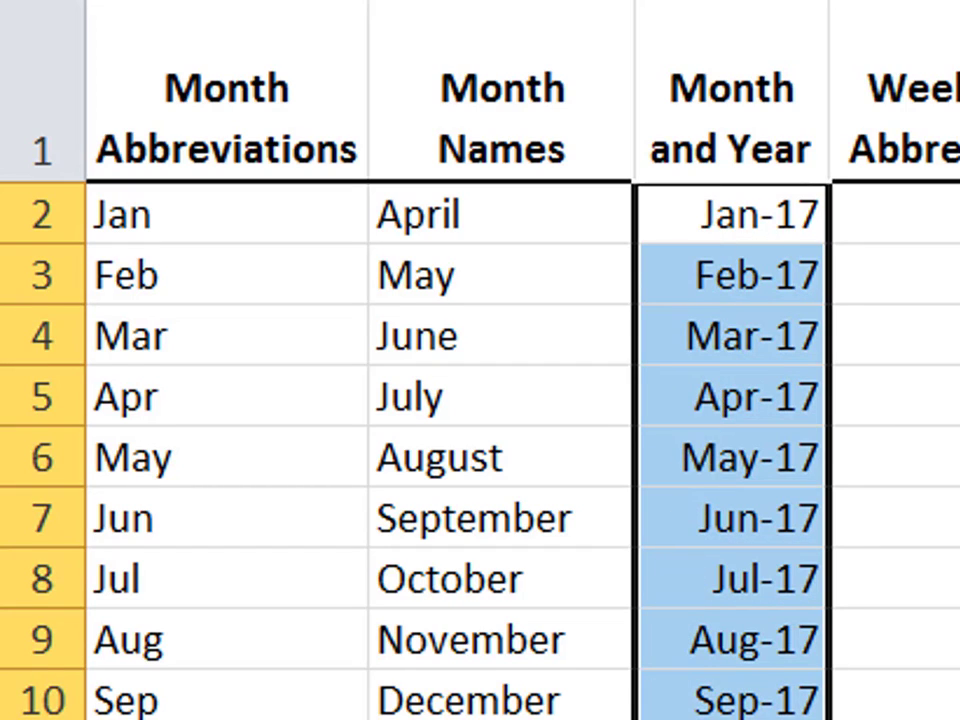
Enter Mon in cell D2 under Week Name Abbreviations and Monday in cell E2 under Full Week Names.
{"action": "left_click", "coordinate": [883, 192]}
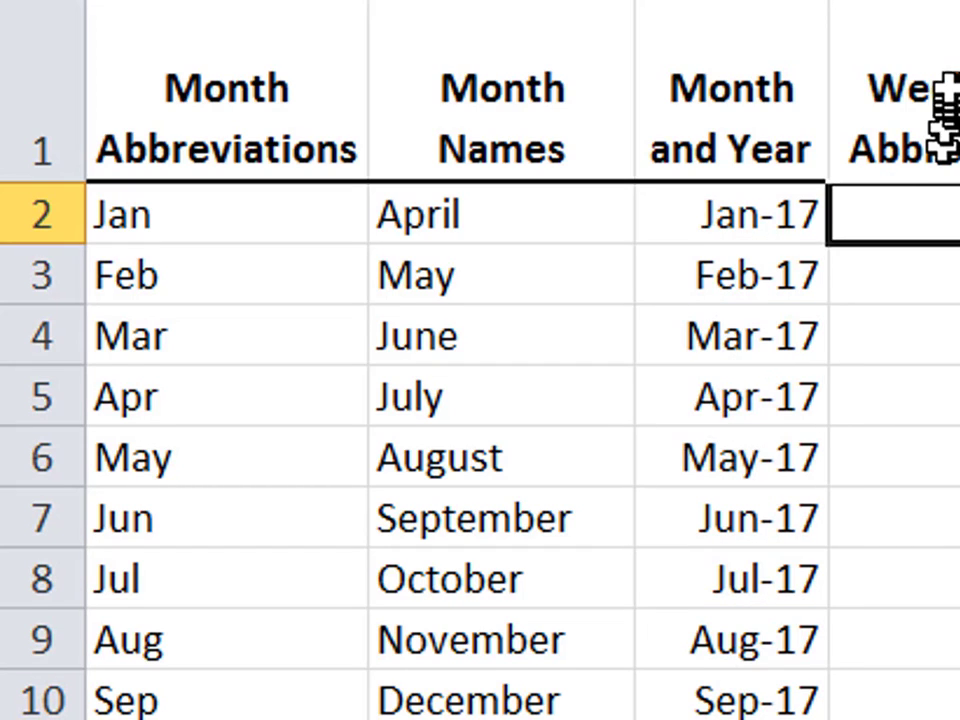
{"action": "left_click", "coordinate": [950, 1]}
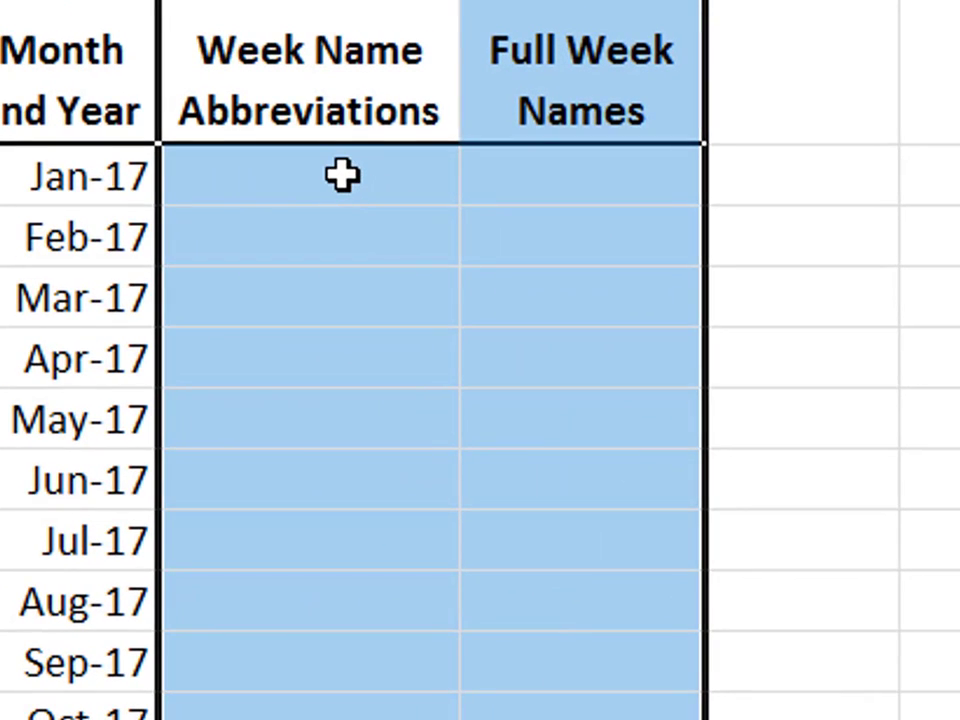
{"action": "left_click", "coordinate": [343, 175]}
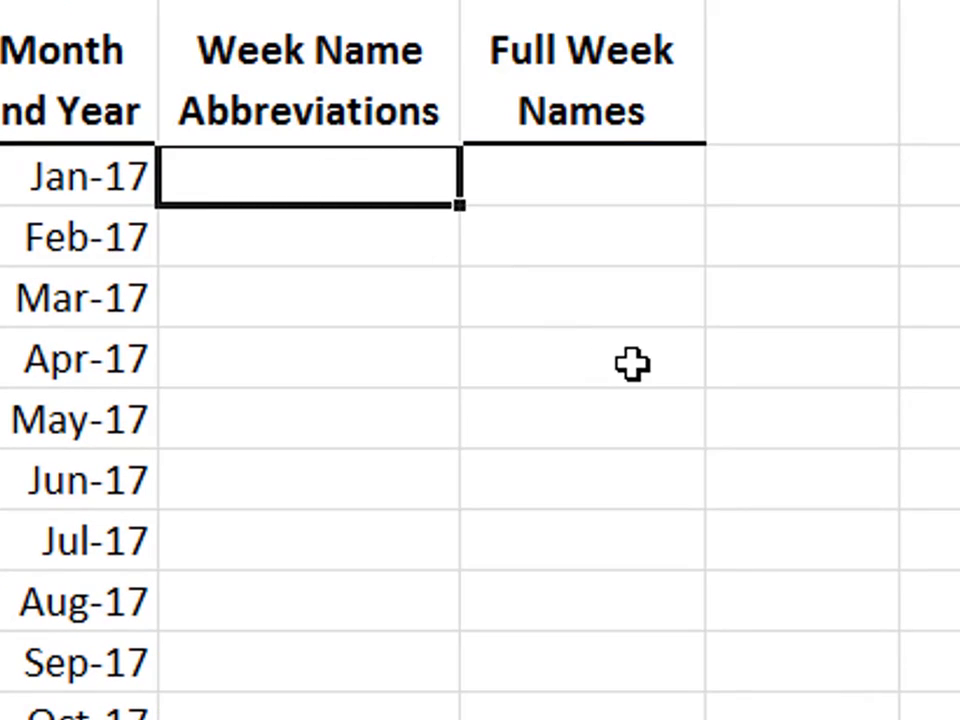
{"action": "type", "text": "Mona"}
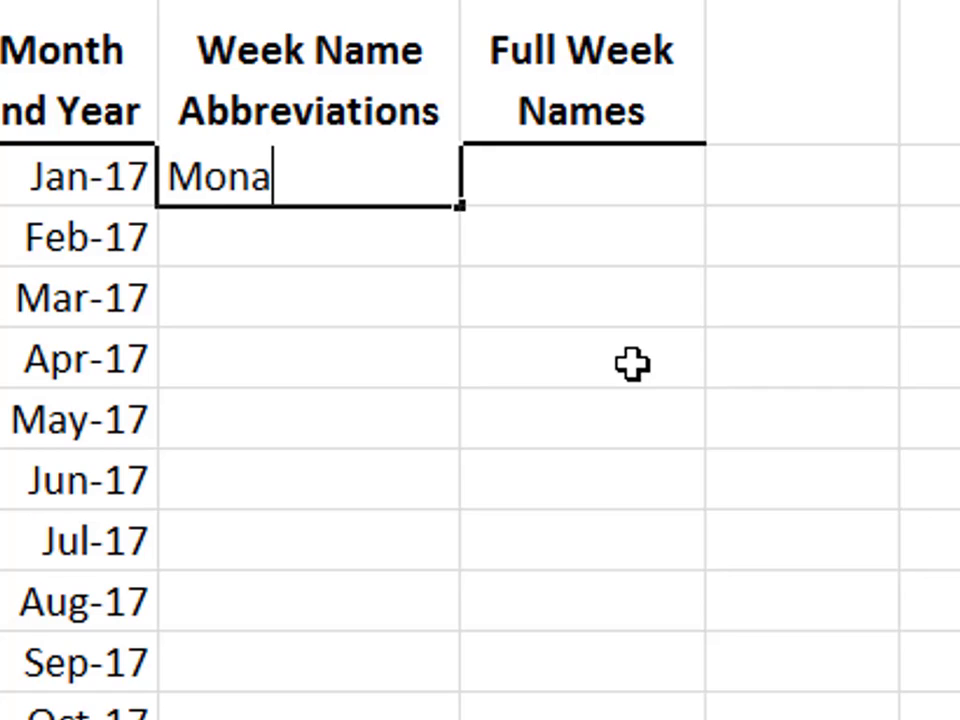
{"action": "key", "text": "BackSpace"}
{"action": "key", "text": "Return"}
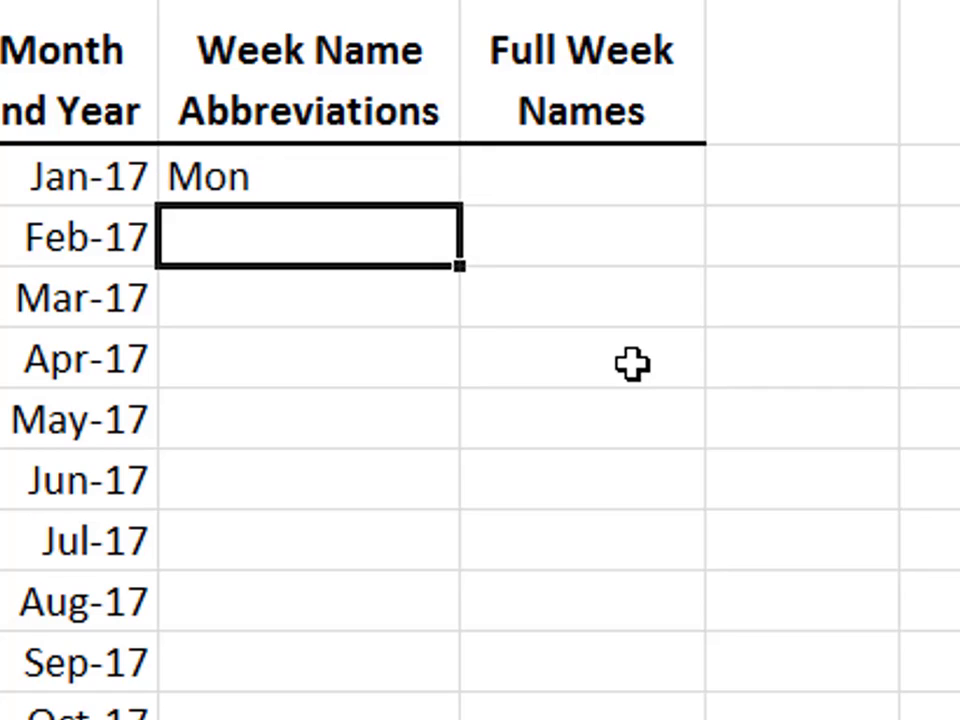
{"action": "key", "text": "Up"}
{"action": "key", "text": "Right"}
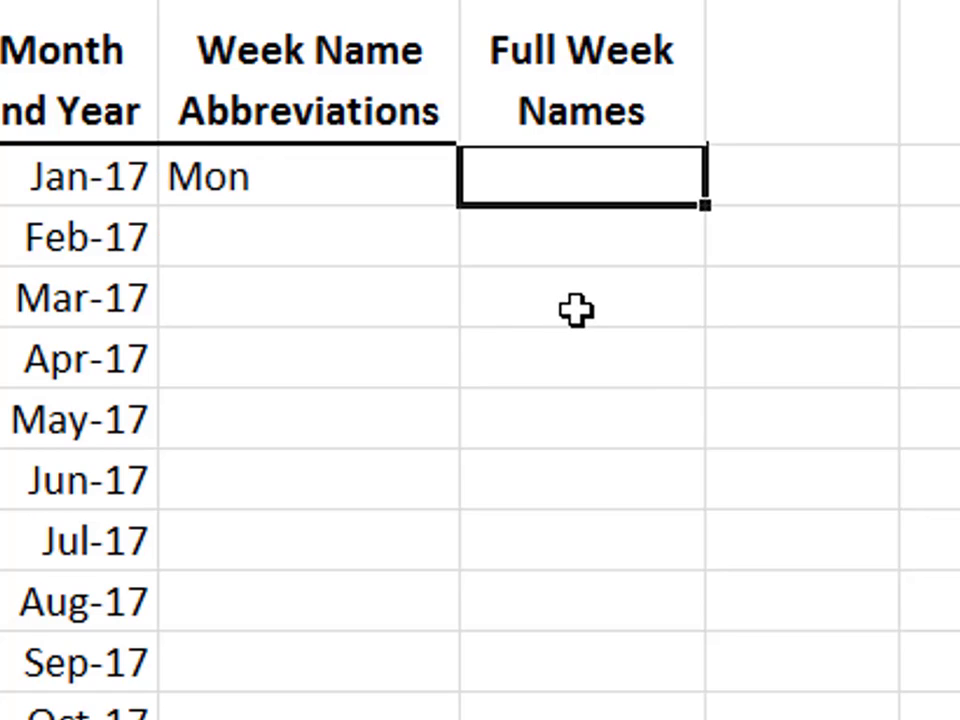
{"action": "type", "text": "Monday"}
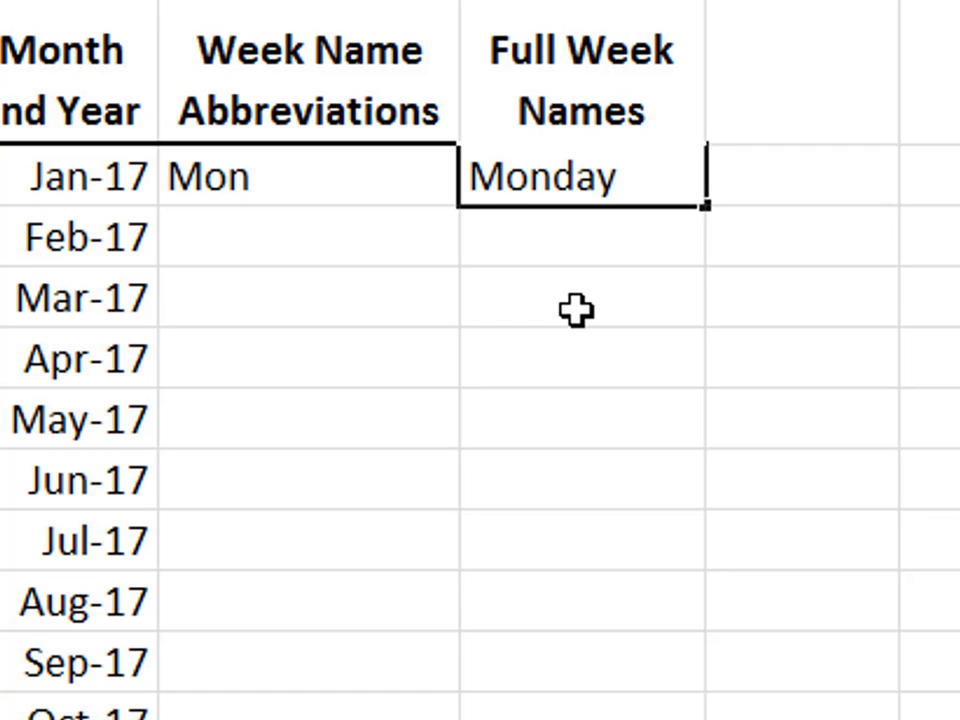
{"action": "key", "text": "Return"}
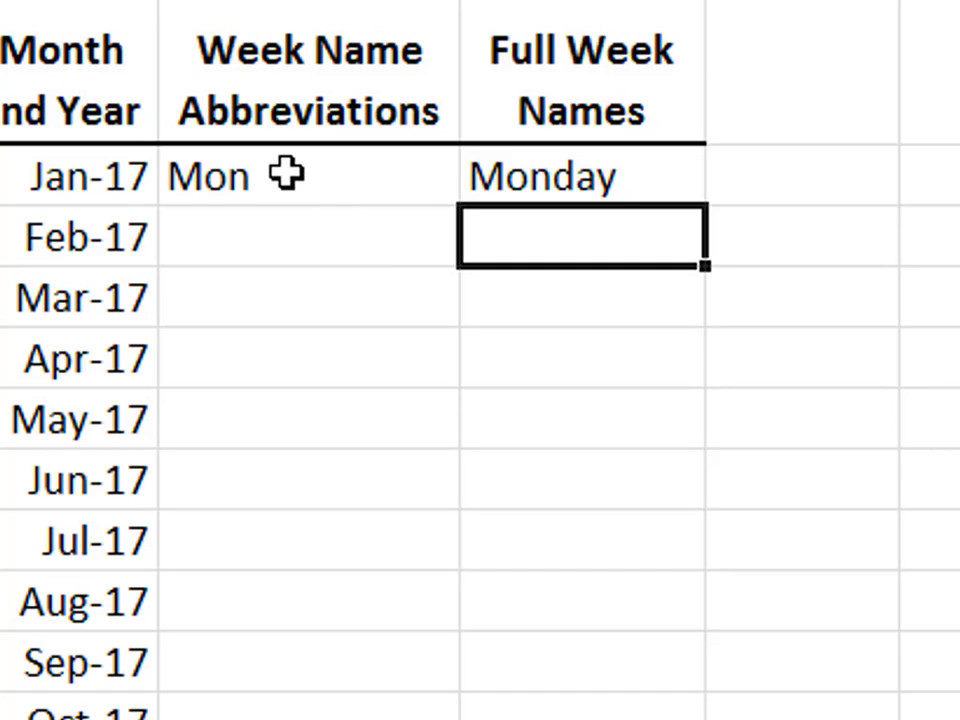
AutoFill the Mon and Monday cells together down both week-name columns.
{"action": "left_click_drag", "start_coordinate": [287, 174], "coordinate": [553, 178]}
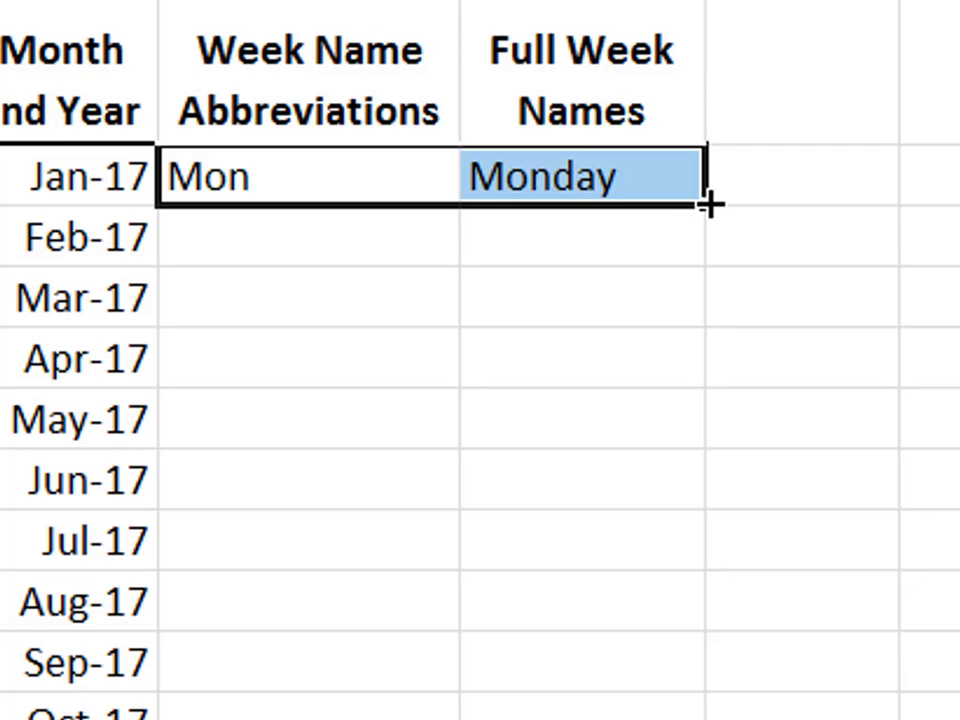
{"action": "left_click_drag", "start_coordinate": [709, 205], "coordinate": [785, 719]}
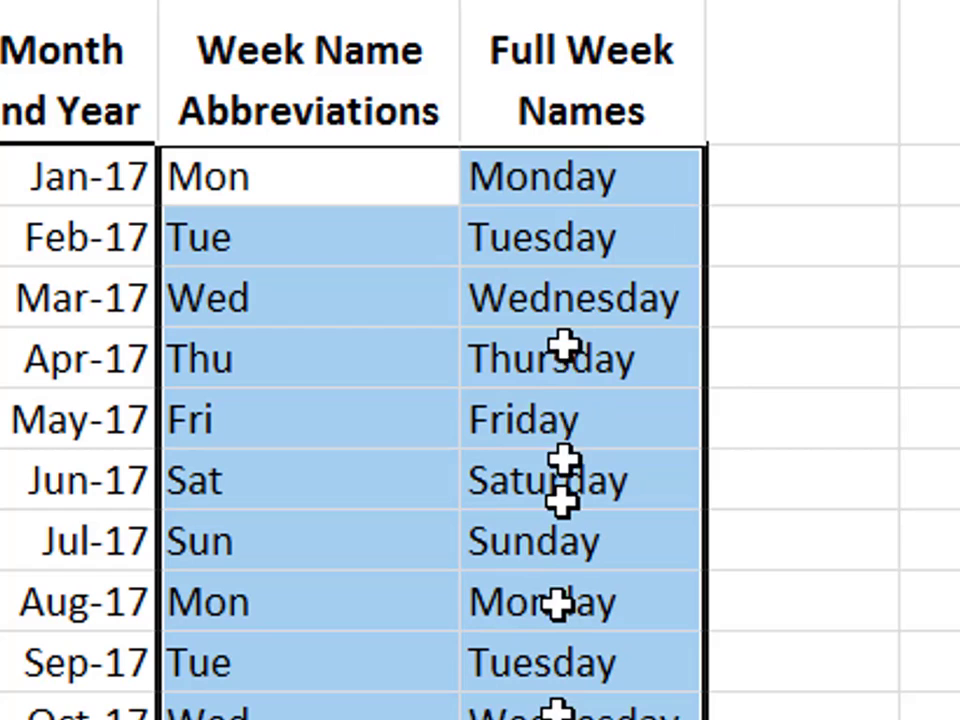
{"action": "left_click", "coordinate": [596, 161]}
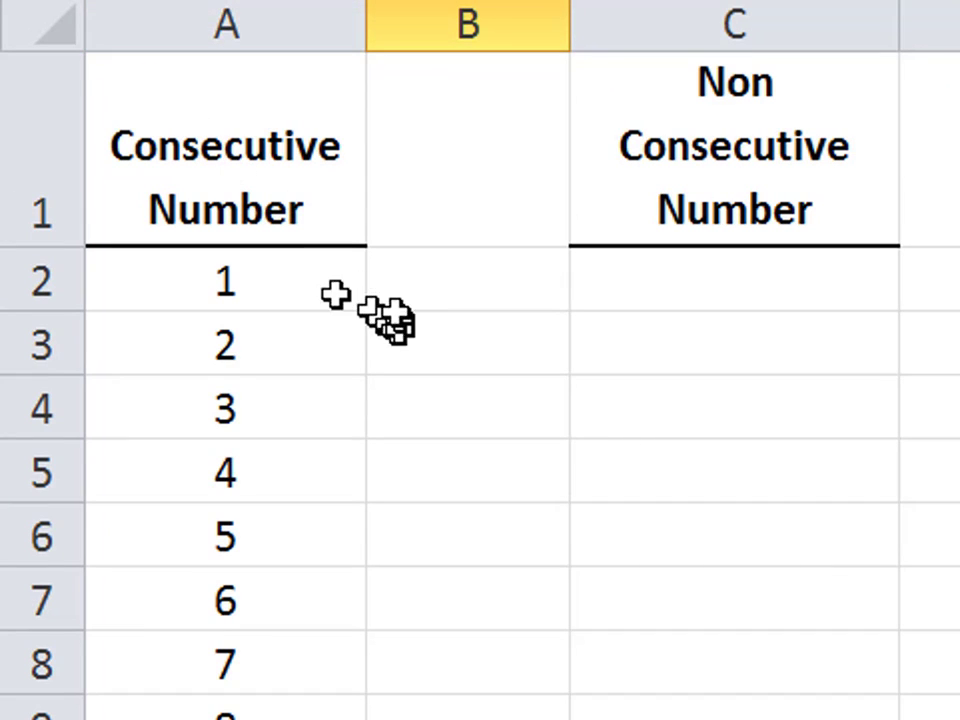
Clear the existing numbers under Consecutive Number in column A of the Numbers worksheet, starting from A2.
{"action": "left_click", "coordinate": [300, 283]}
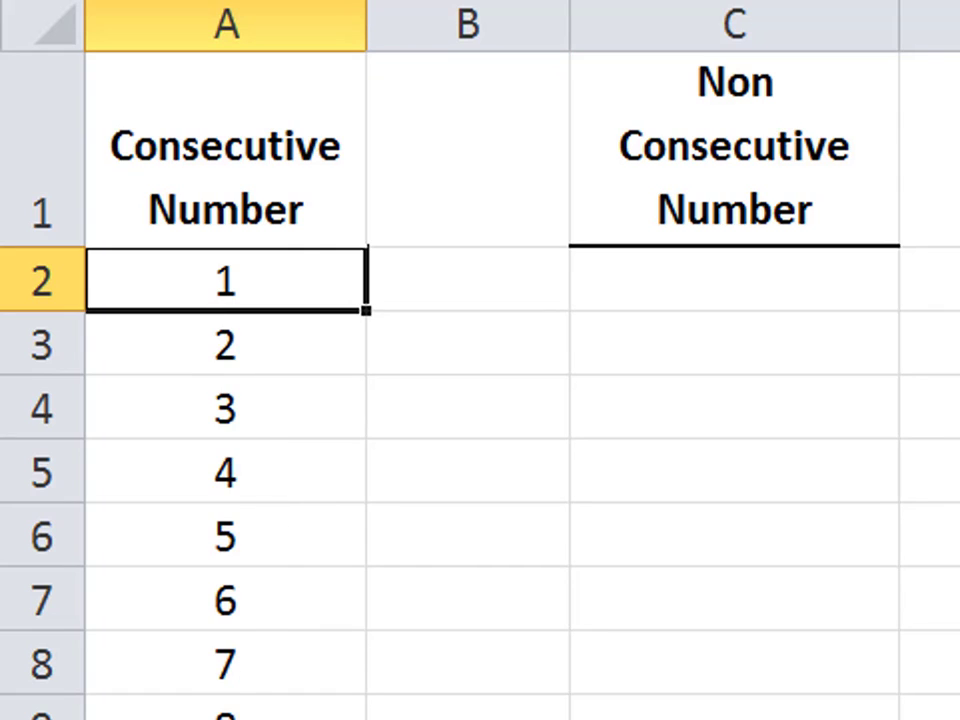
{"action": "key", "text": "ctrl+shift+Down"}
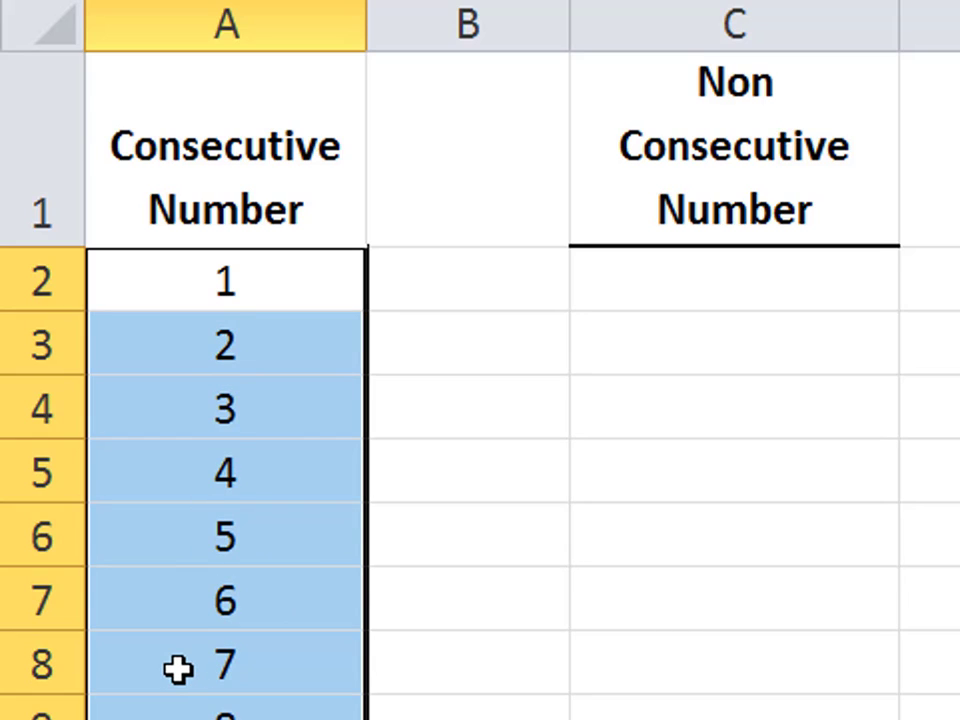
{"action": "key", "text": "Delete"}
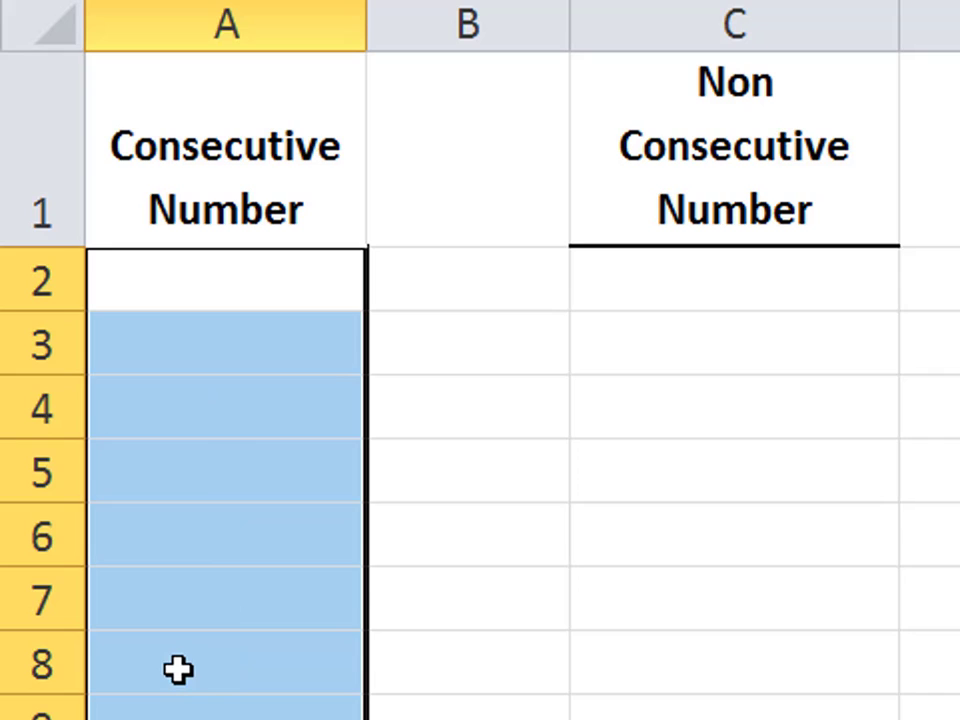
Enter 1 in cell A2, AutoFill it down to A12, and set the fill option to Fill Series.
{"action": "left_click", "coordinate": [225, 281]}
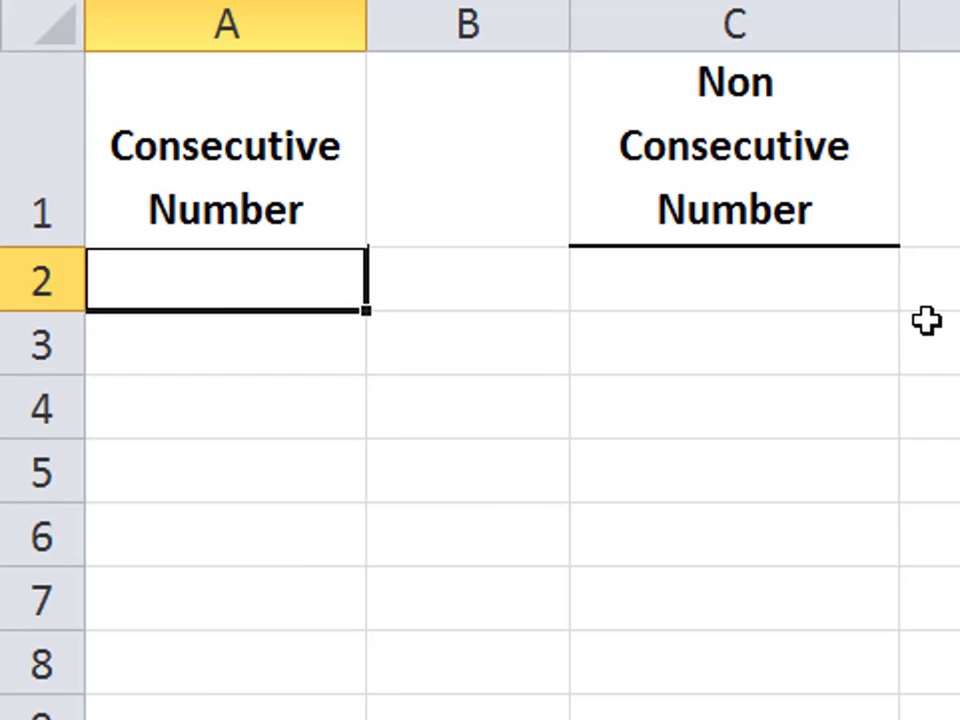
{"action": "type", "text": "1"}
{"action": "key", "text": "Return"}
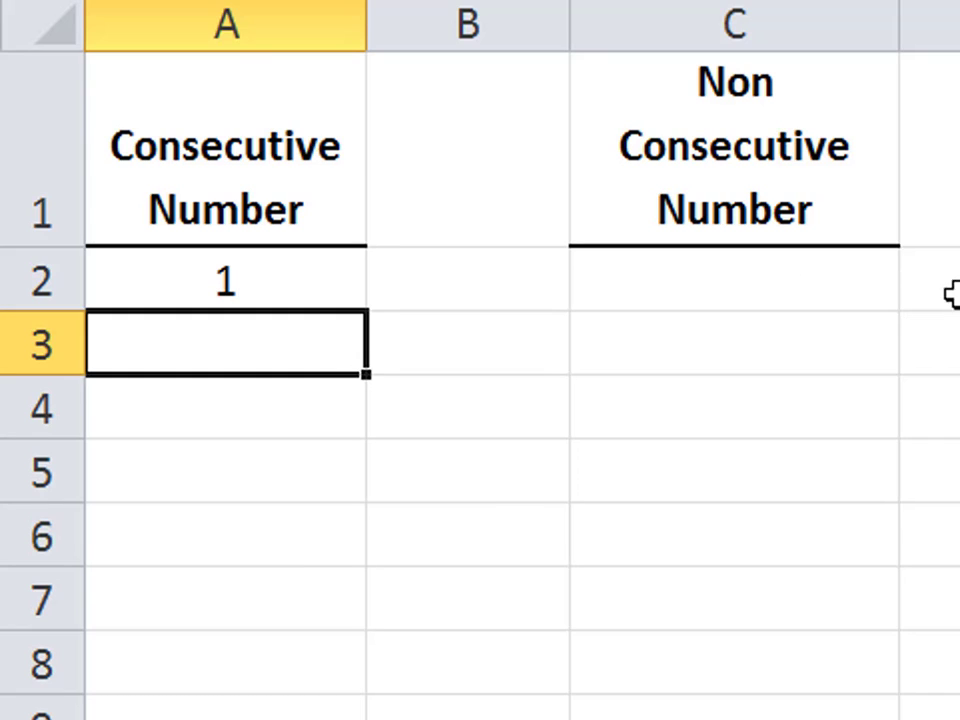
{"action": "left_click", "coordinate": [307, 281]}
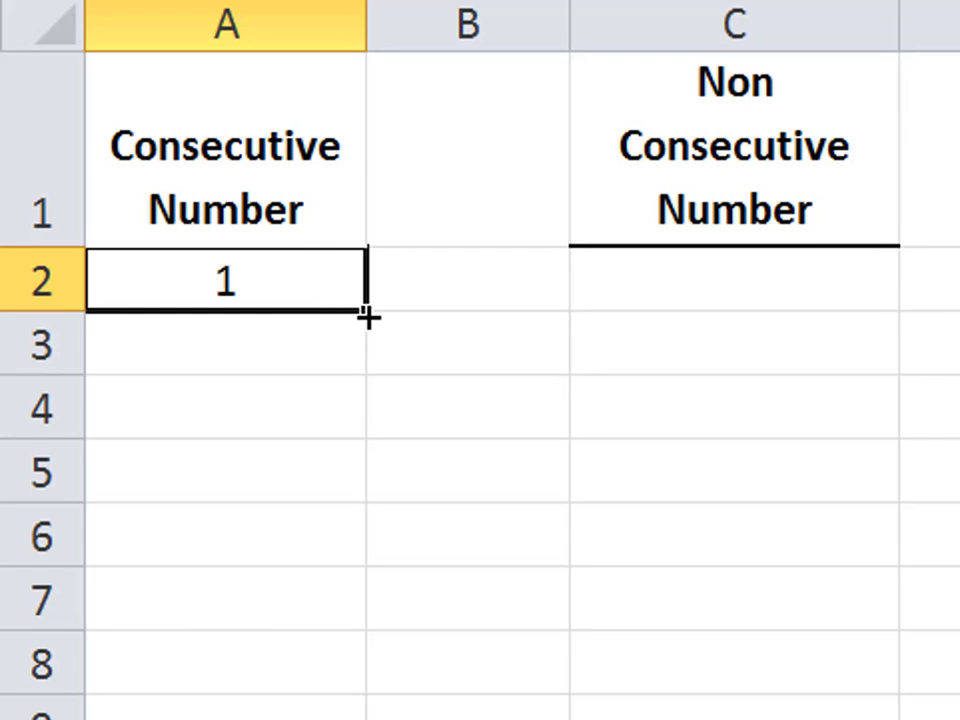
{"action": "left_click_drag", "start_coordinate": [367, 317], "coordinate": [370, 716]}
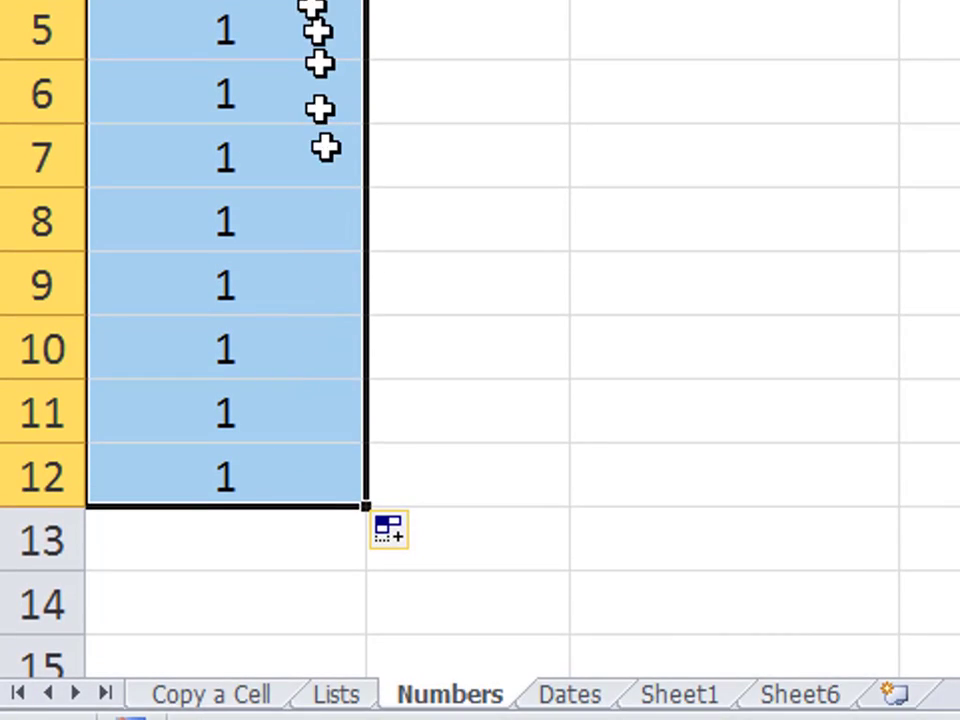
{"action": "left_click", "coordinate": [400, 540]}
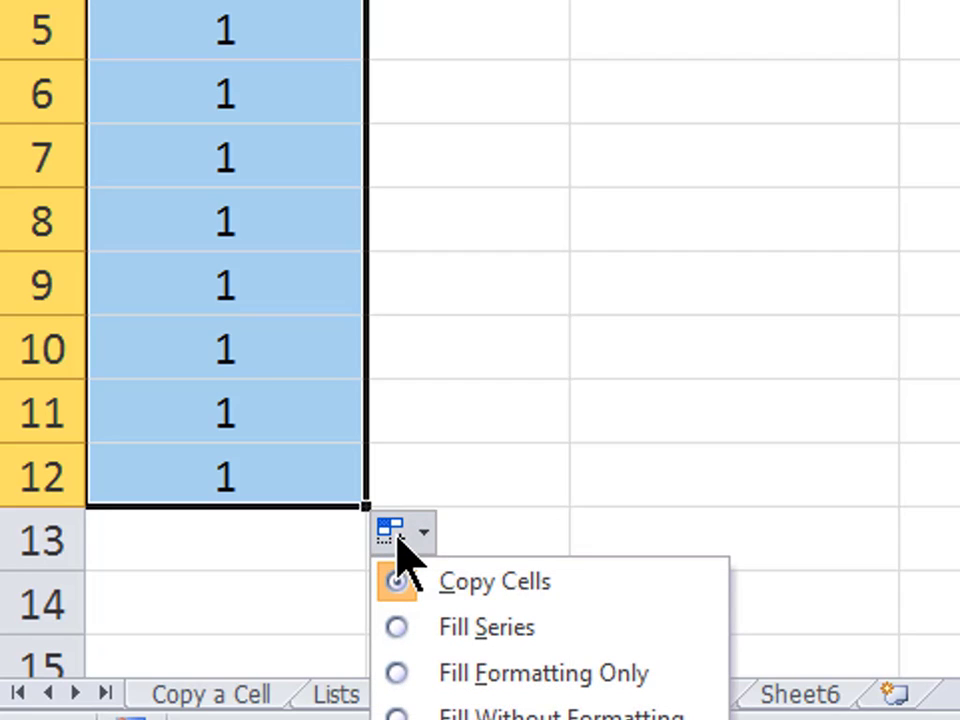
{"action": "left_click", "coordinate": [533, 628]}
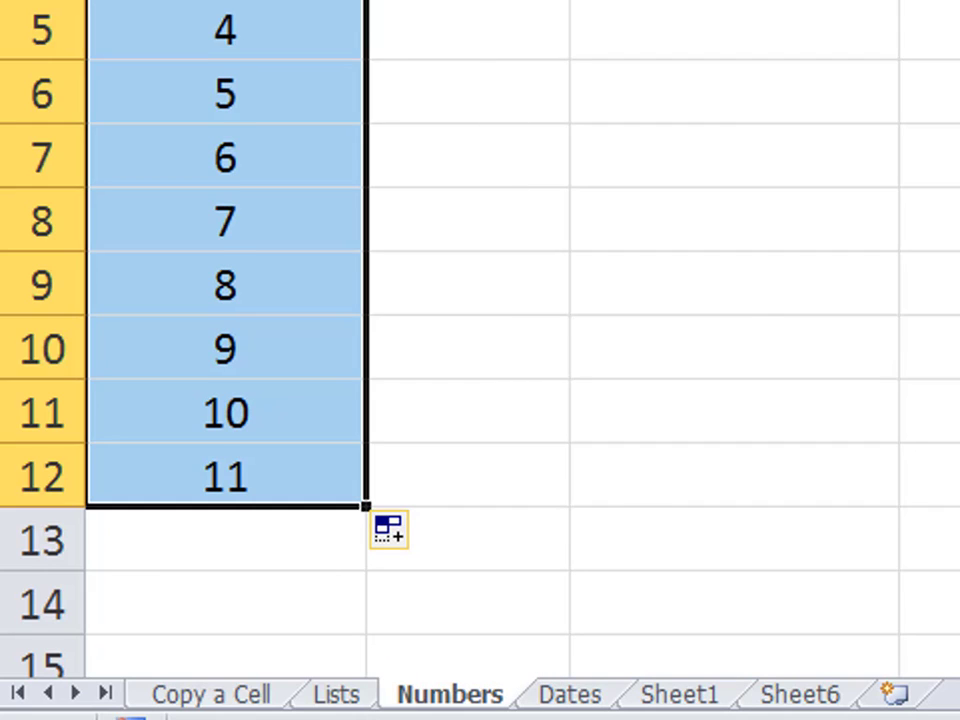
{"action": "left_click", "coordinate": [468, 3]}
{"action": "left_click_drag", "start_coordinate": [366, 1], "coordinate": [270, 458]}
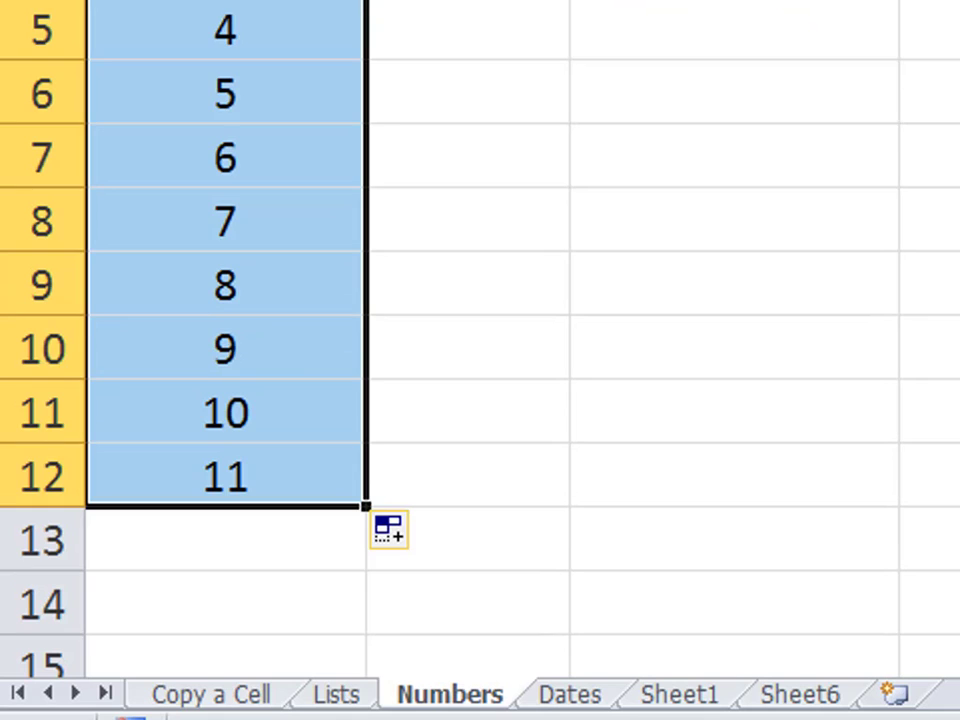
Enter 0 in cell C2 and 5 in cell C3 under Non Consecutive Number, and reselect C2.
{"action": "left_click", "coordinate": [468, 3]}
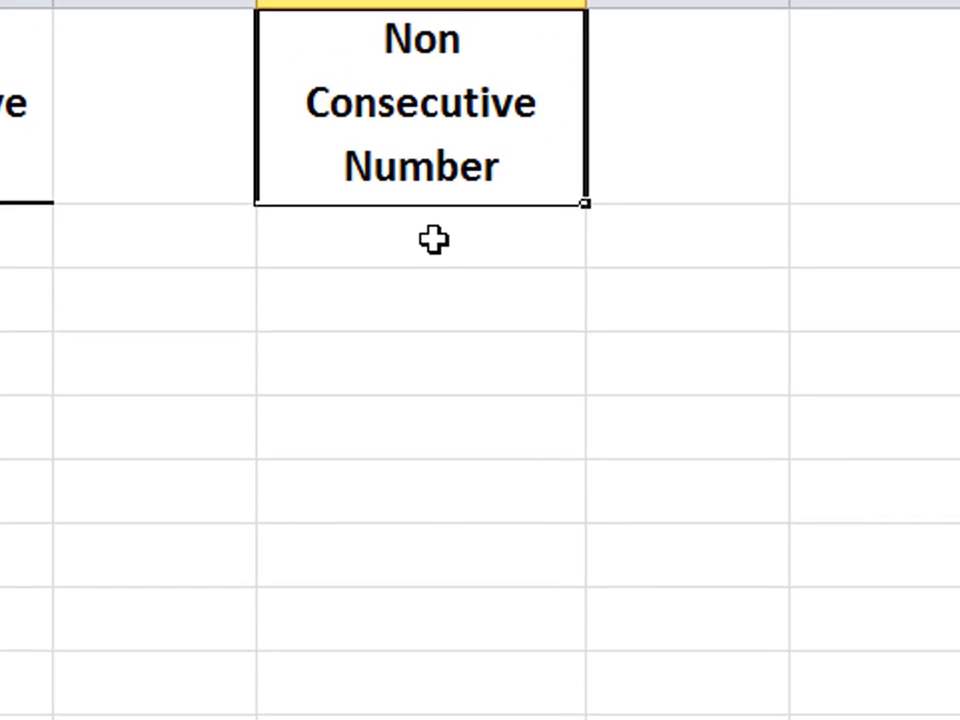
{"action": "left_click", "coordinate": [433, 238]}
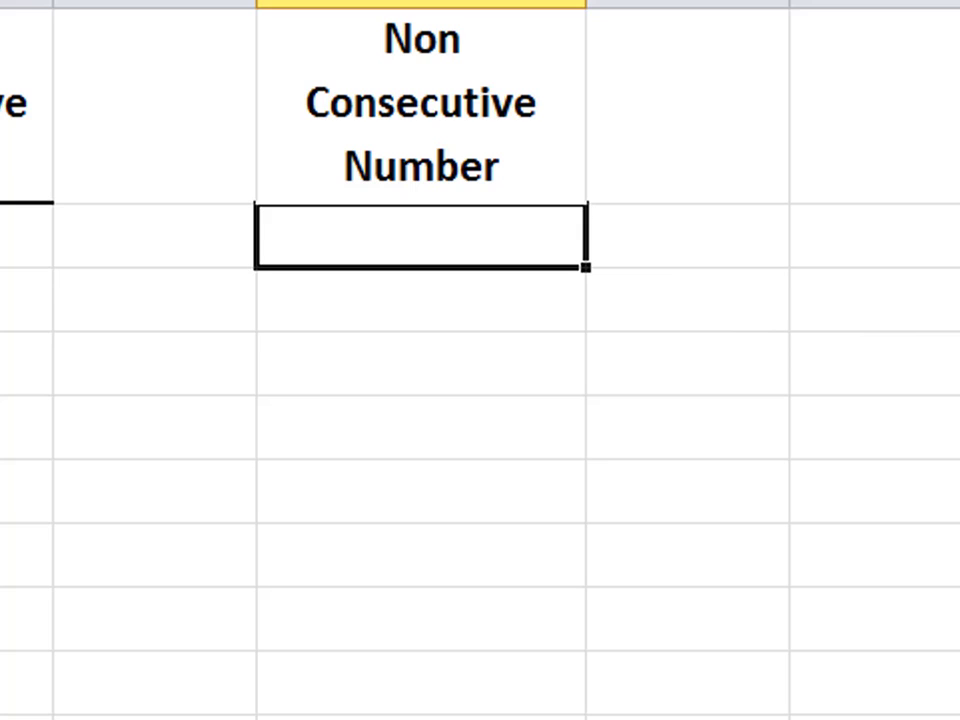
{"action": "type", "text": "0"}
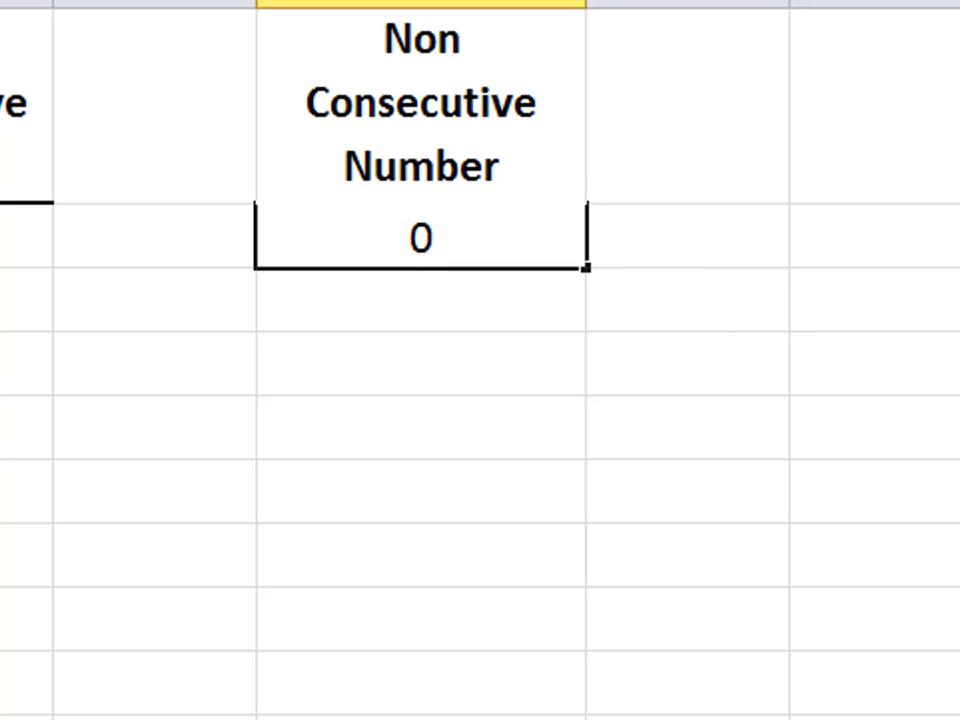
{"action": "key", "text": "Return"}
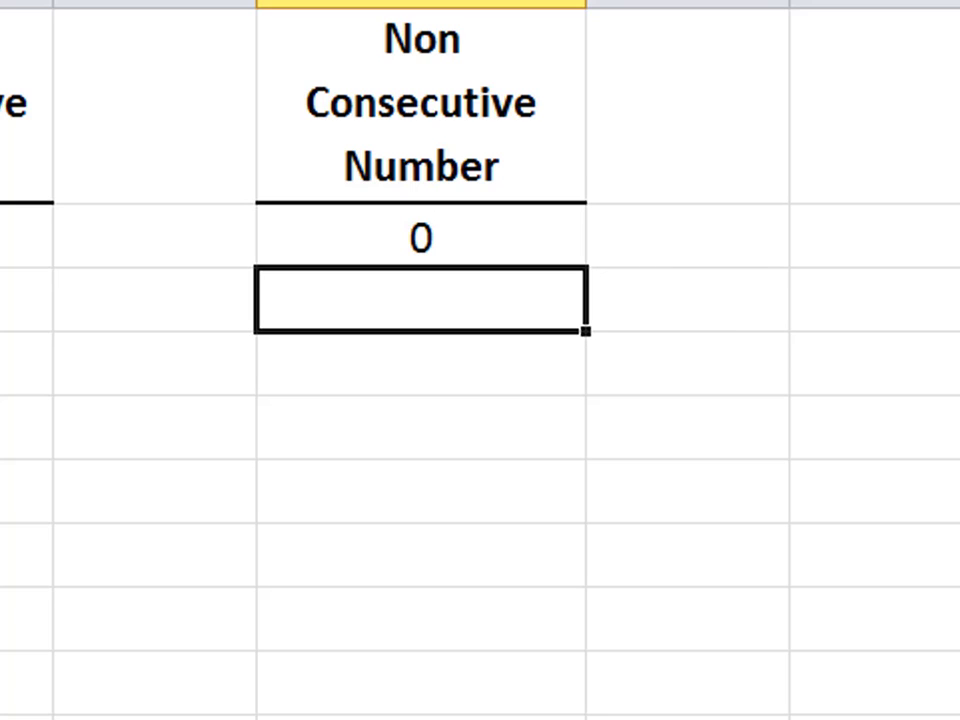
{"action": "type", "text": "5"}
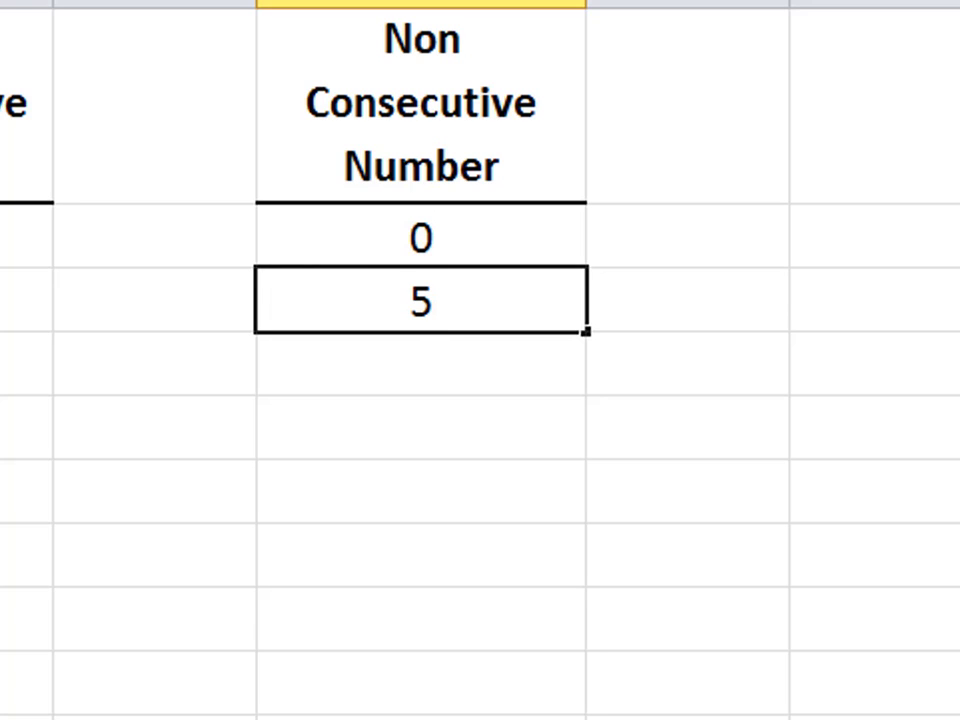
{"action": "key", "text": "Return"}
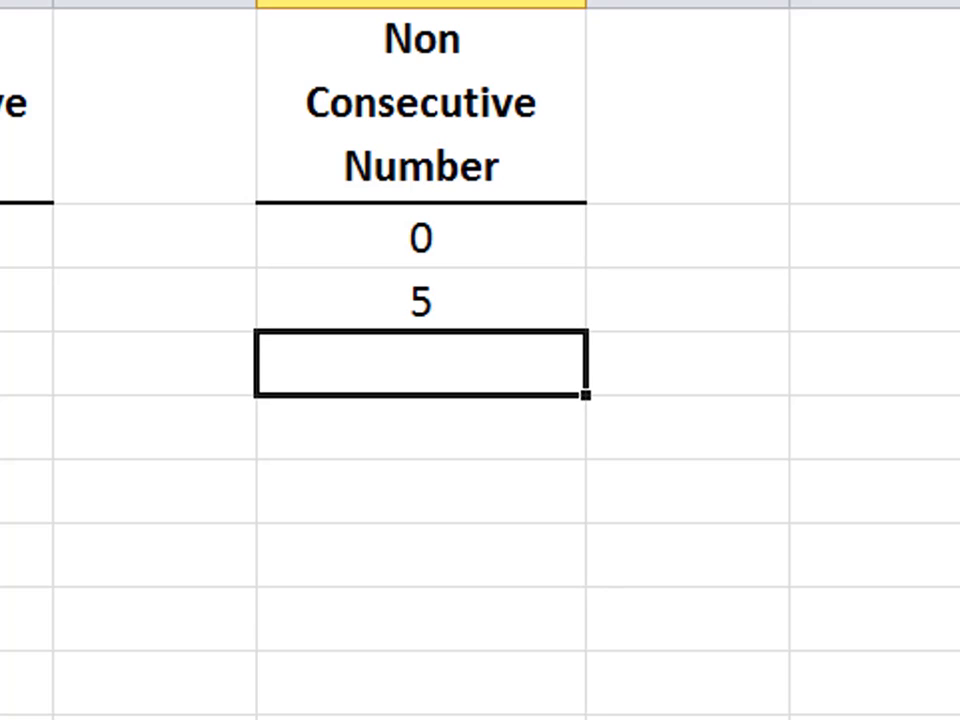
{"action": "key", "text": "Up"}
{"action": "key", "text": "Up"}
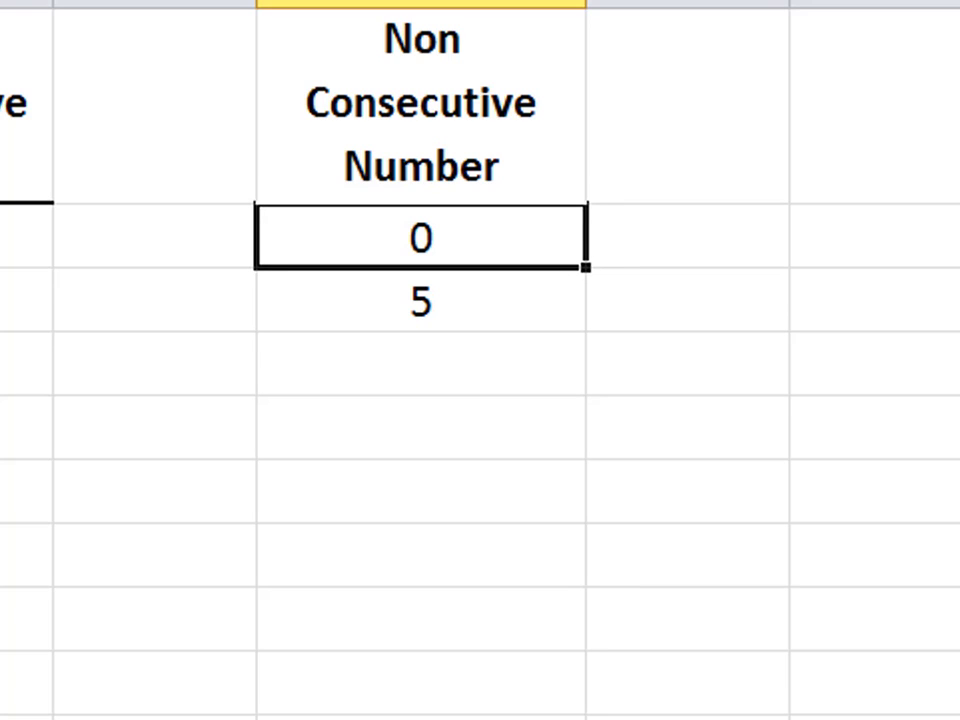
Try AutoFilling the single 0 cell and the single 5 cell down the Non Consecutive Number column, undoing each fill.
{"action": "key", "text": "Down"}
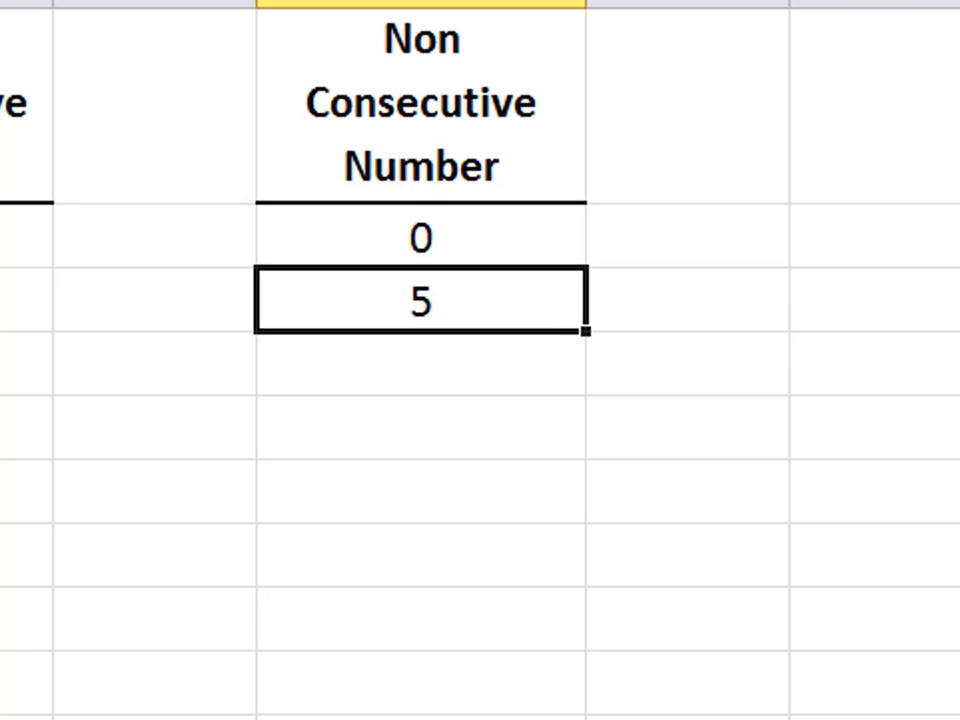
{"action": "left_click", "coordinate": [495, 240]}
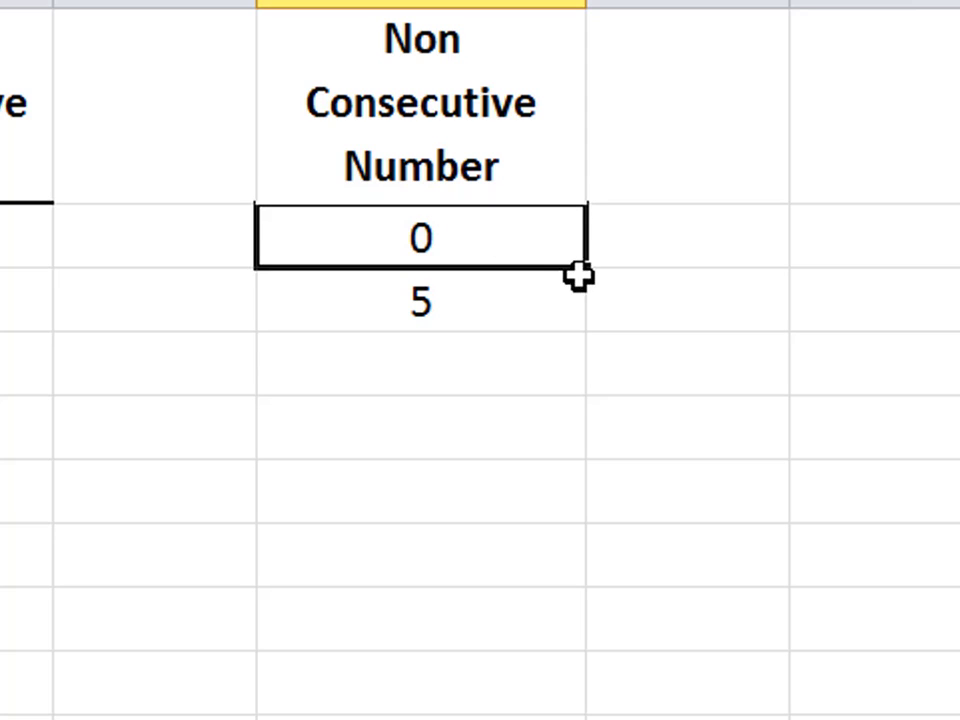
{"action": "left_click_drag", "start_coordinate": [578, 274], "coordinate": [632, 715]}
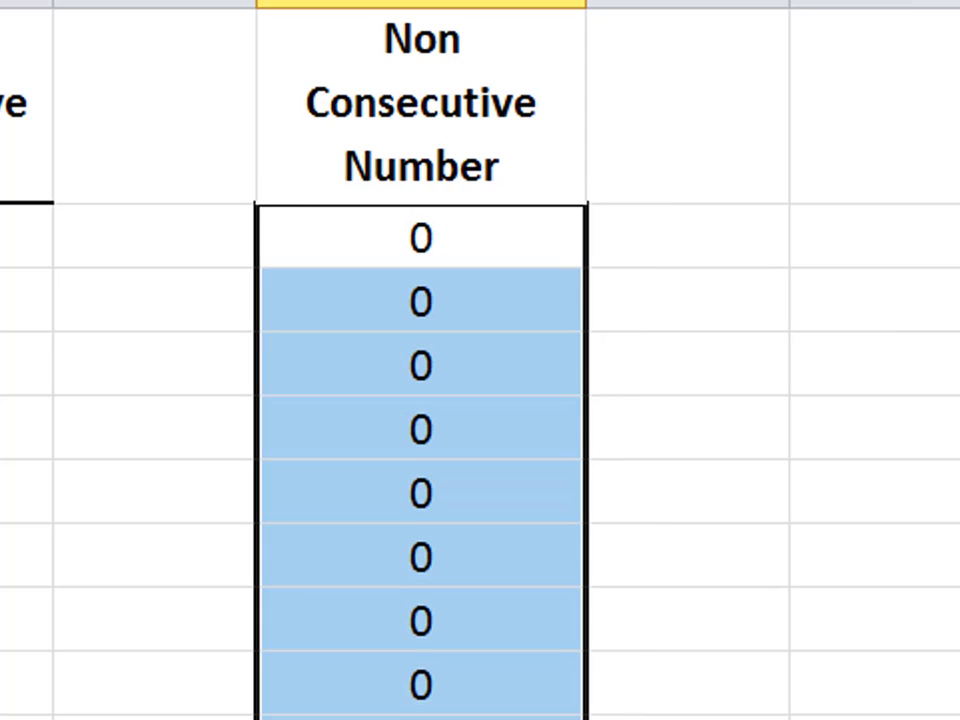
{"action": "key", "text": "ctrl+z"}
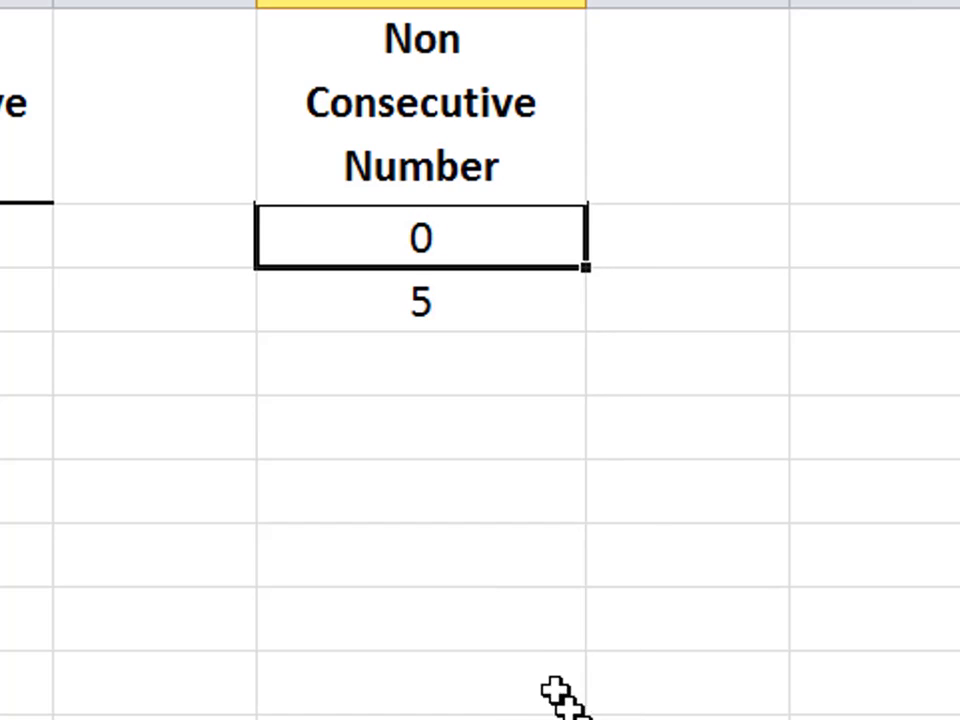
{"action": "left_click", "coordinate": [425, 305]}
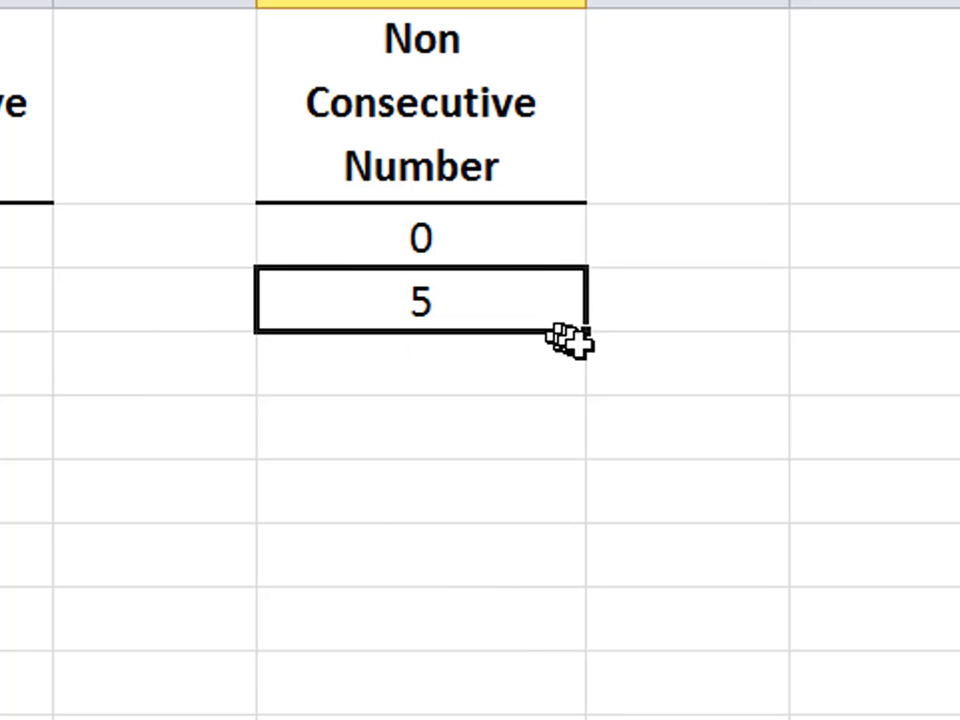
{"action": "left_click_drag", "start_coordinate": [585, 333], "coordinate": [590, 718]}
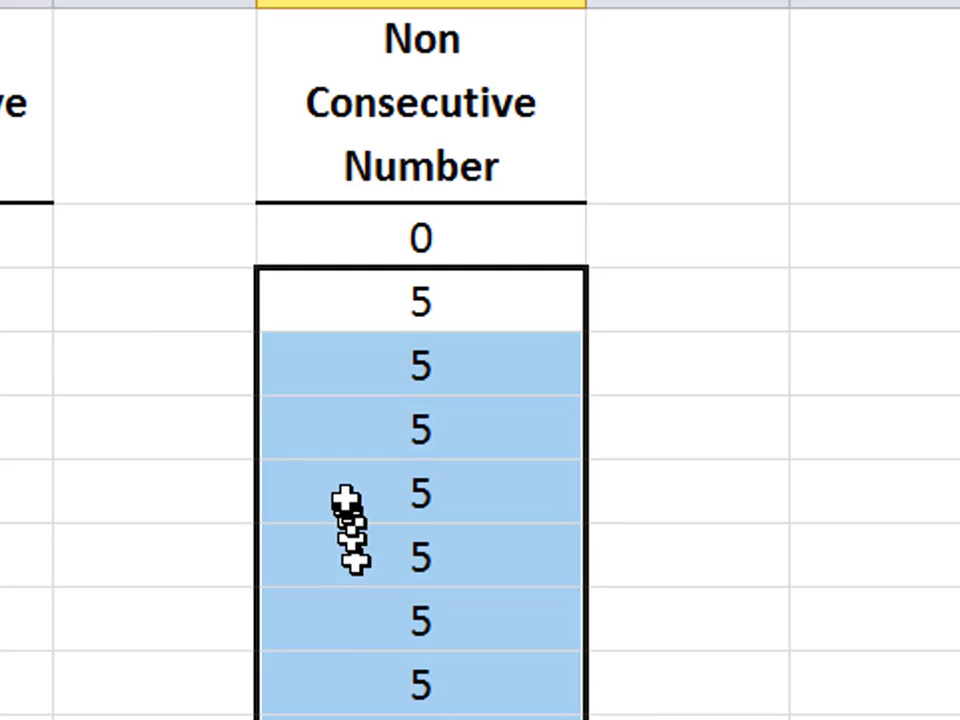
{"action": "key", "text": "ctrl+z"}
Select the 0 and 5 cells together and AutoFill them down the Non Consecutive Number column as a series in steps of 5.
{"action": "left_click", "coordinate": [436, 540]}
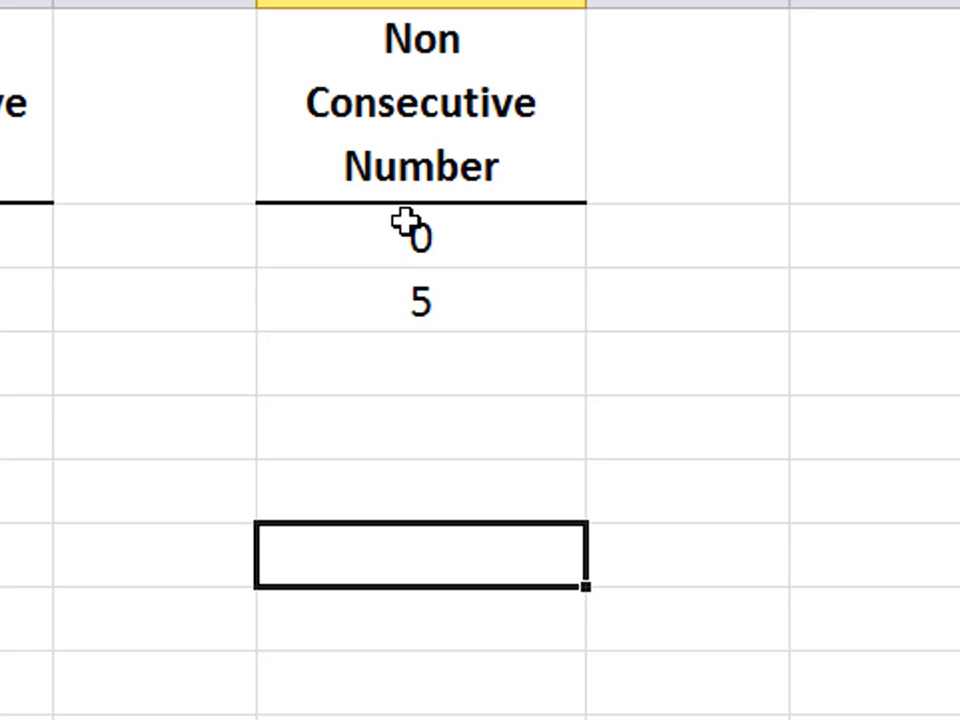
{"action": "left_click_drag", "start_coordinate": [405, 222], "coordinate": [411, 300]}
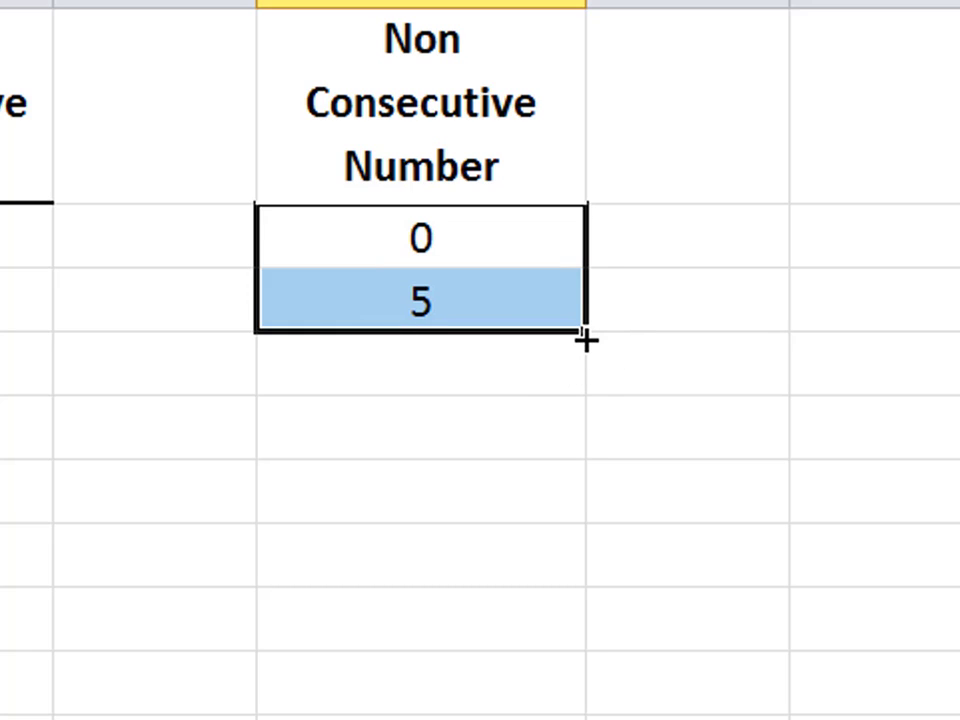
{"action": "left_click_drag", "start_coordinate": [586, 340], "coordinate": [590, 715]}
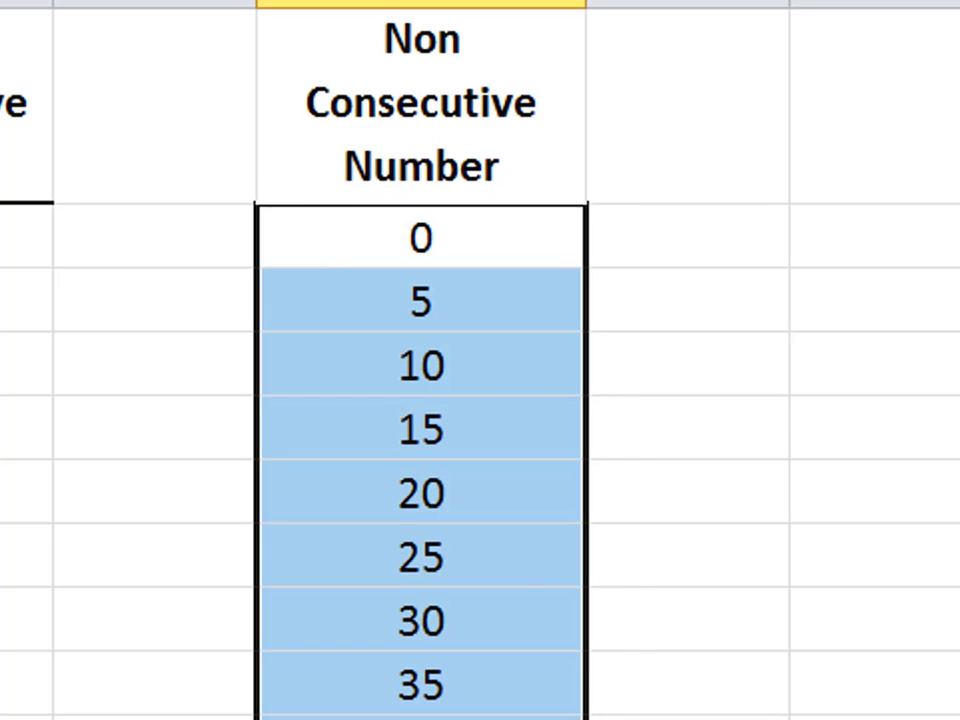
Examine the filled Non Consecutive Number series cell by cell from the first value down to 35.
{"action": "left_click", "coordinate": [457, 247]}
{"action": "left_click", "coordinate": [471, 294]}
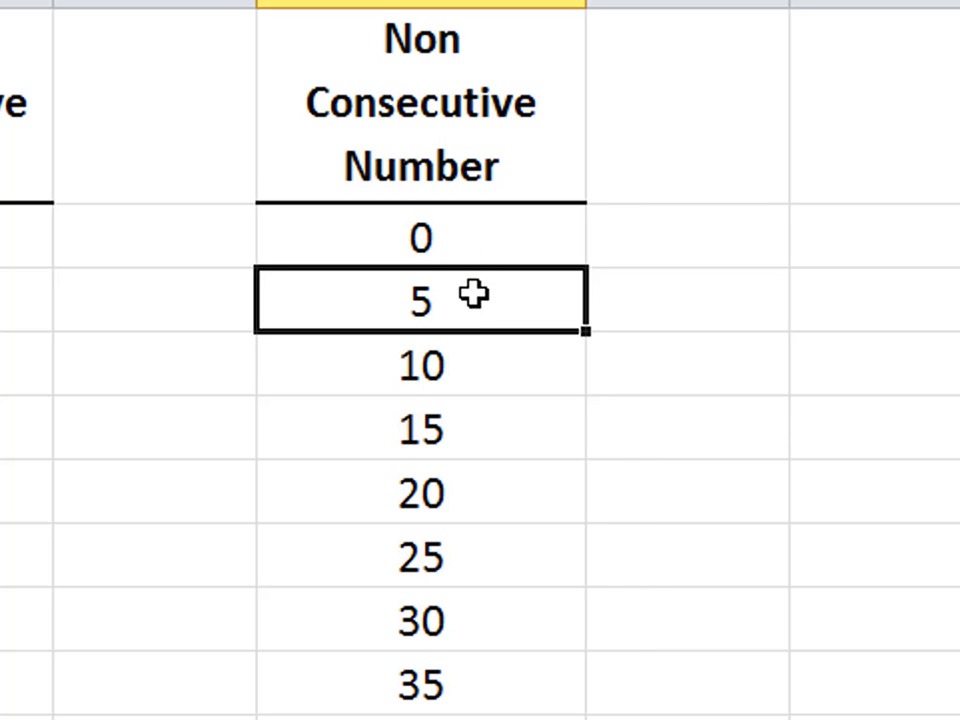
{"action": "left_click", "coordinate": [467, 360]}
{"action": "left_click", "coordinate": [467, 425]}
{"action": "left_click", "coordinate": [465, 480]}
{"action": "left_click", "coordinate": [465, 550]}
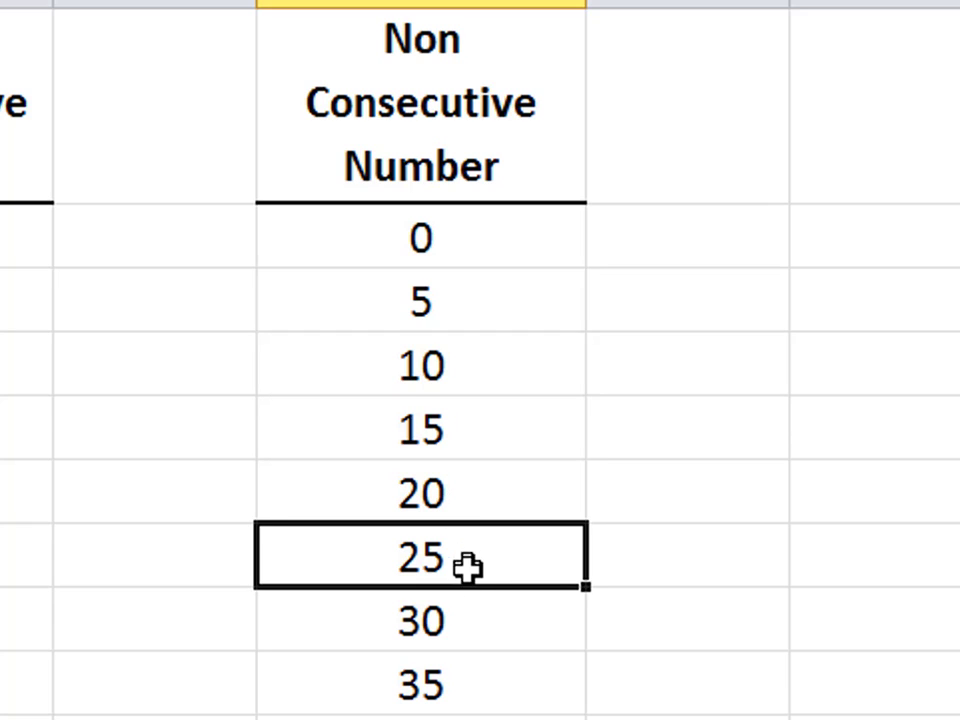
{"action": "left_click", "coordinate": [467, 625]}
{"action": "left_click", "coordinate": [463, 690]}
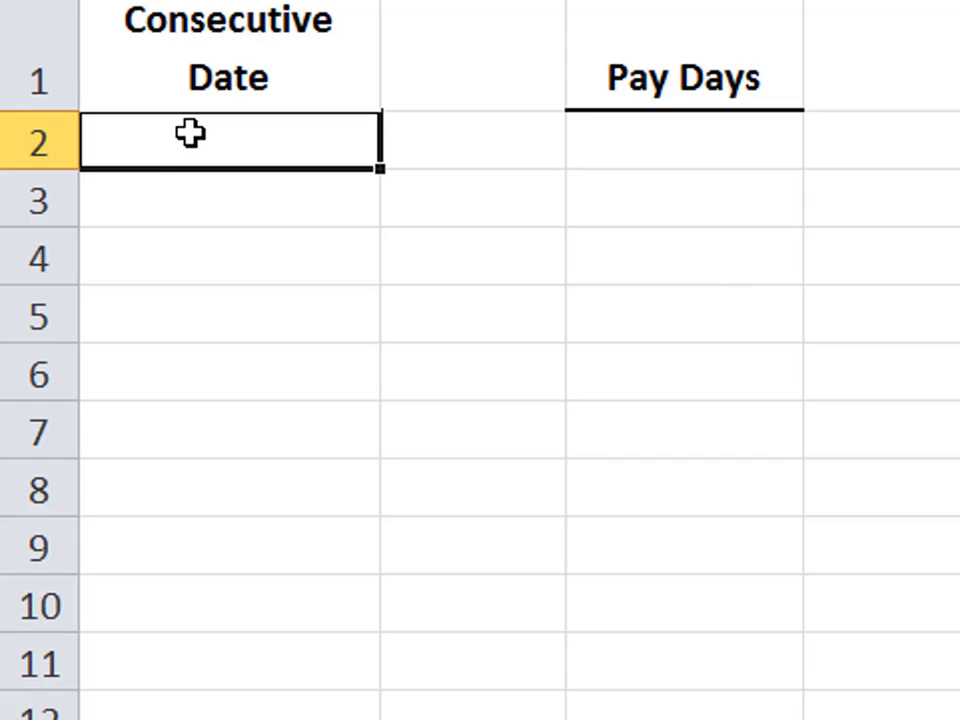
Enter 5/1/2017 in cell A2 under Consecutive Date and AutoFill it down the column.
{"action": "type", "text": "5/1"}
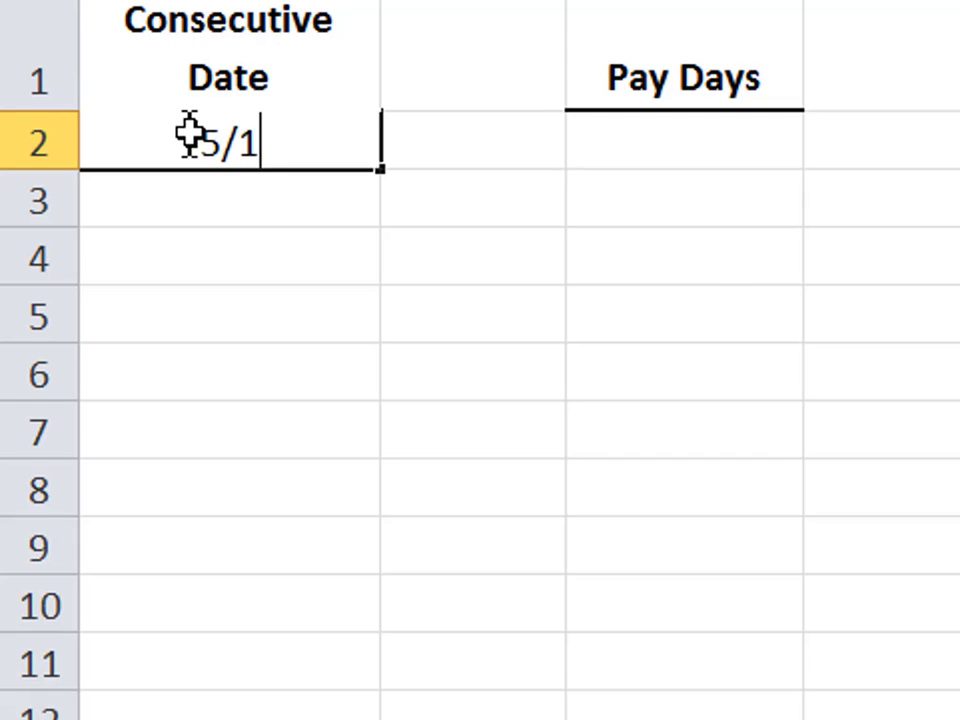
{"action": "type", "text": "/2017"}
{"action": "key", "text": "Return"}
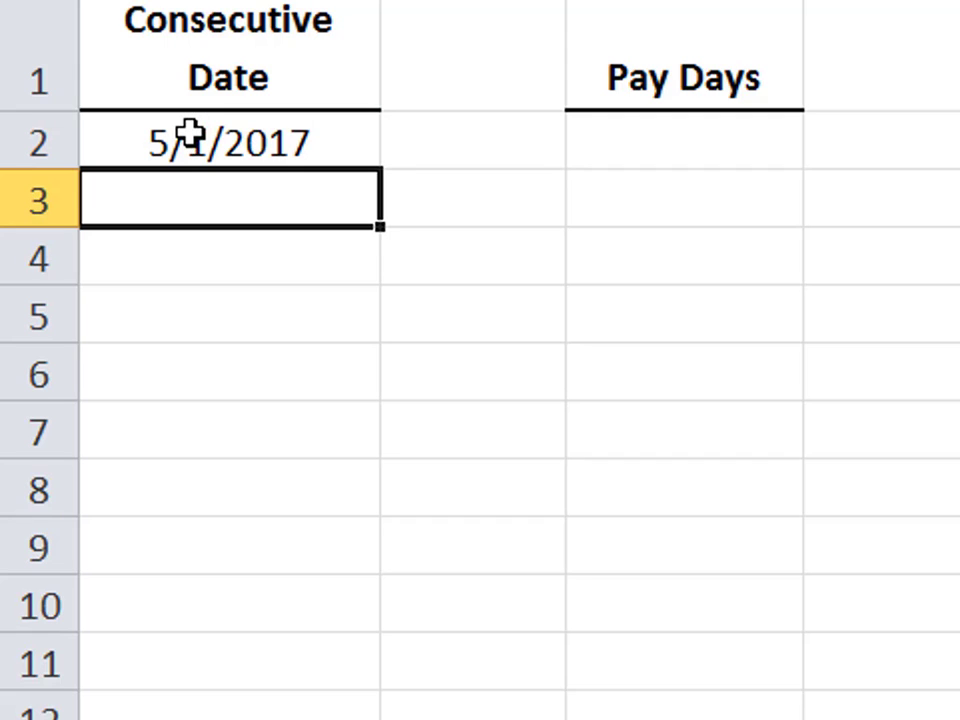
{"action": "left_click", "coordinate": [297, 146]}
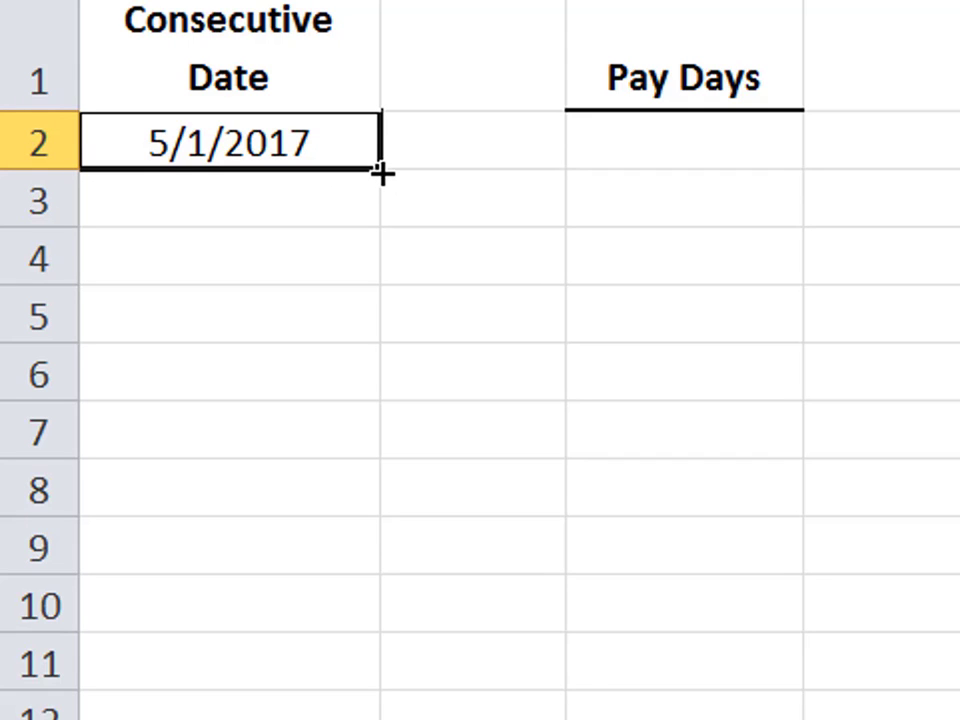
{"action": "left_click_drag", "start_coordinate": [380, 172], "coordinate": [386, 712]}
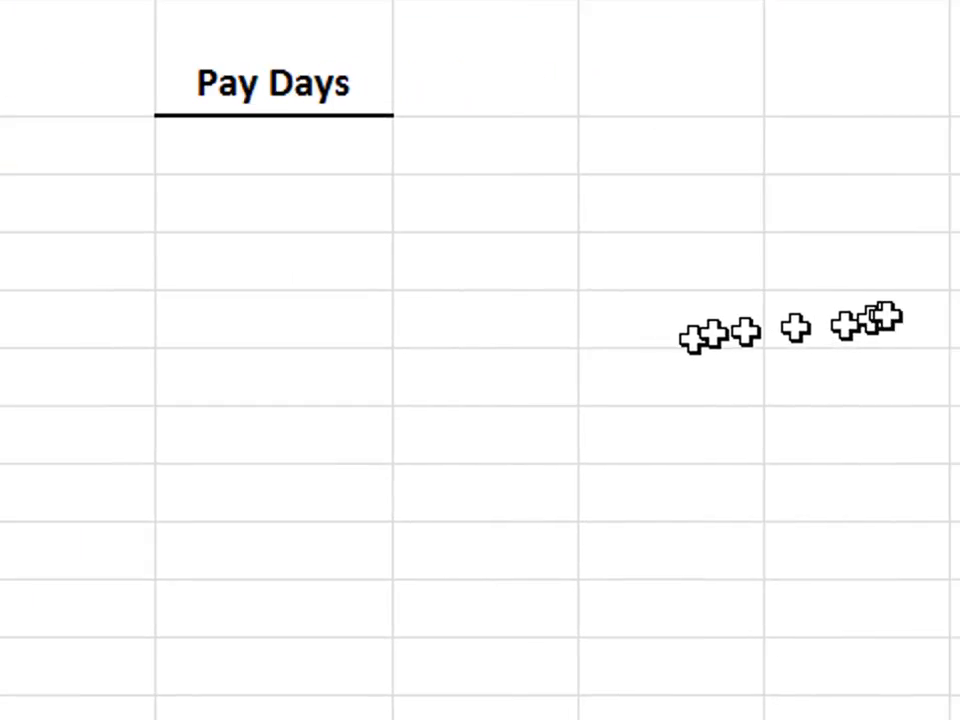
Enter the date 9/20/17 in cell F2 and AutoFill it down column F through 10/4/2017.
{"action": "left_click", "coordinate": [527, 155]}
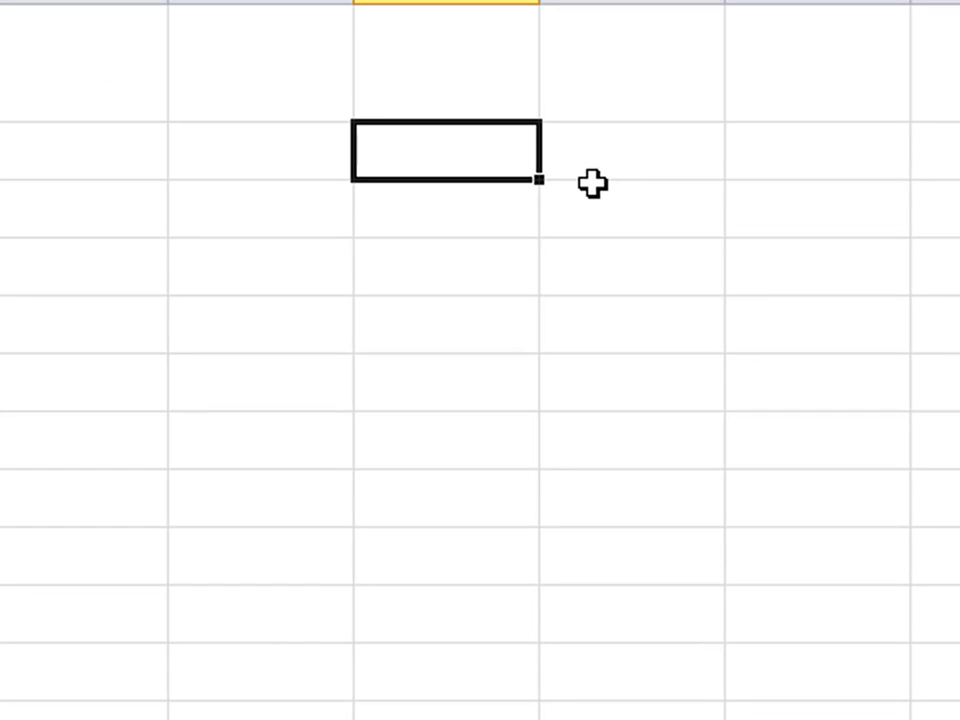
{"action": "type", "text": "9/"}
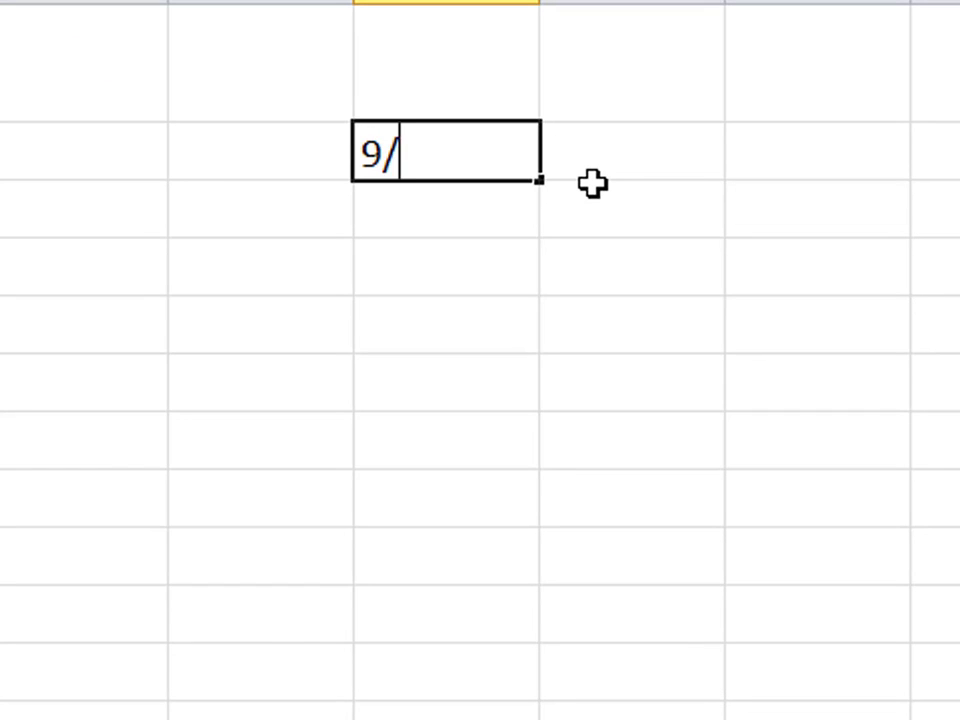
{"action": "type", "text": "20/17"}
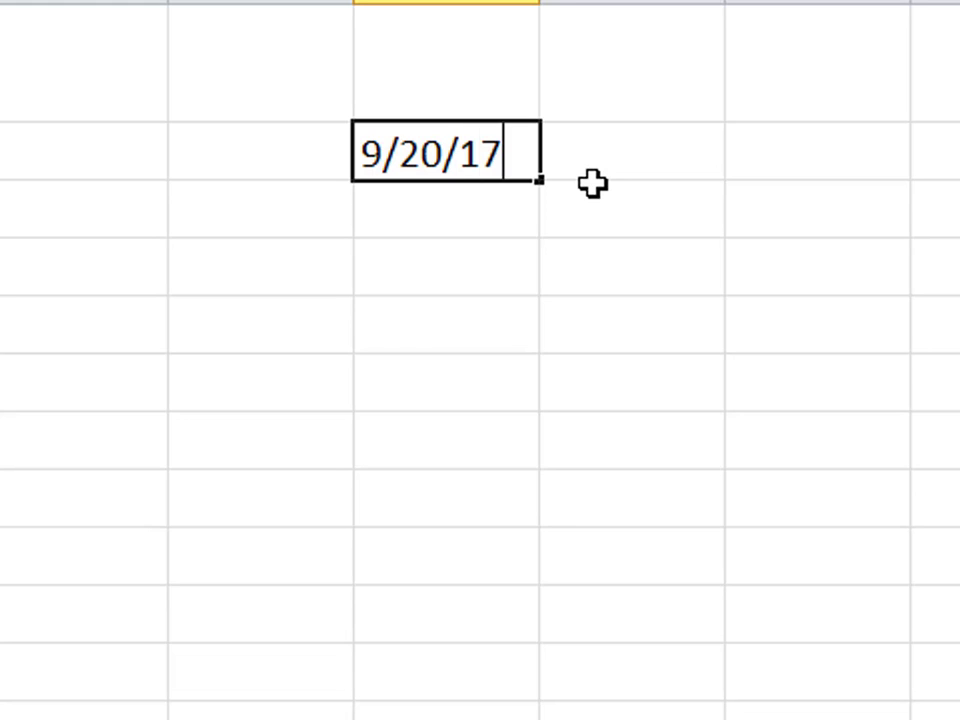
{"action": "key", "text": "Return"}
{"action": "left_click", "coordinate": [428, 140]}
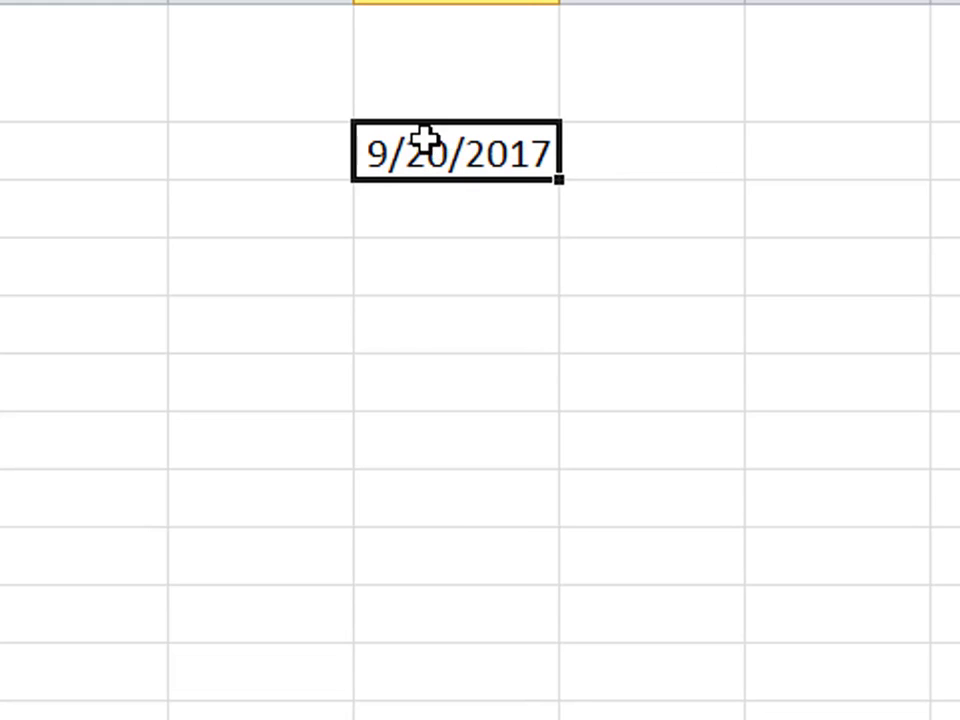
{"action": "left_click_drag", "start_coordinate": [558, 180], "coordinate": [600, 718]}
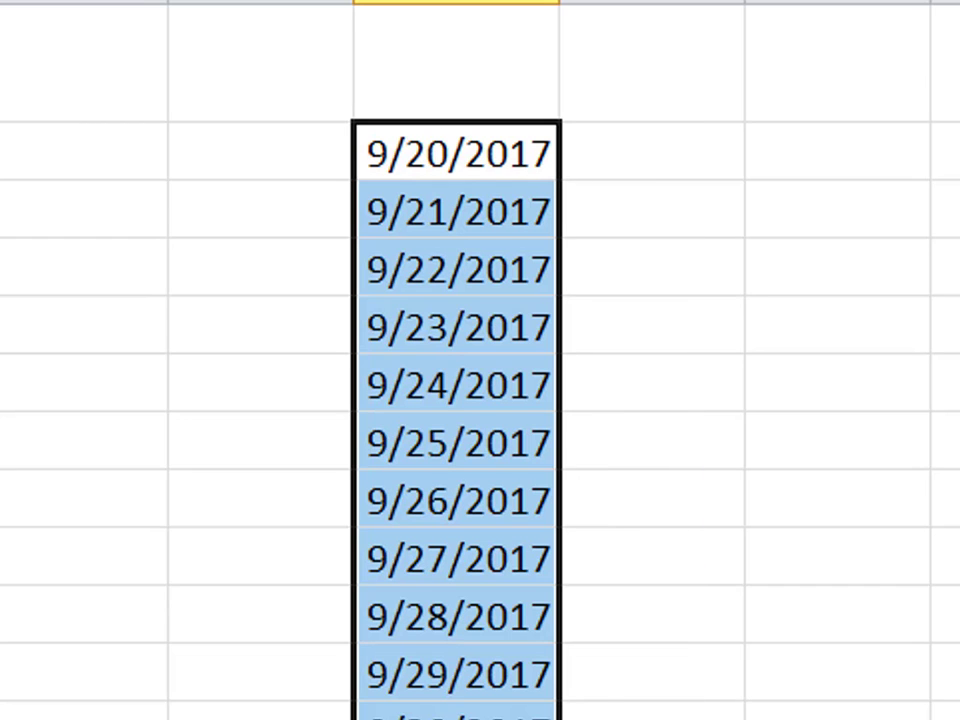
Extend the date series in column F from the 10/4/2017 cell down through 10/20/2017 with AutoFill.
{"action": "scroll", "coordinate": [634, 238], "scroll_direction": "down", "scroll_amount": 5}
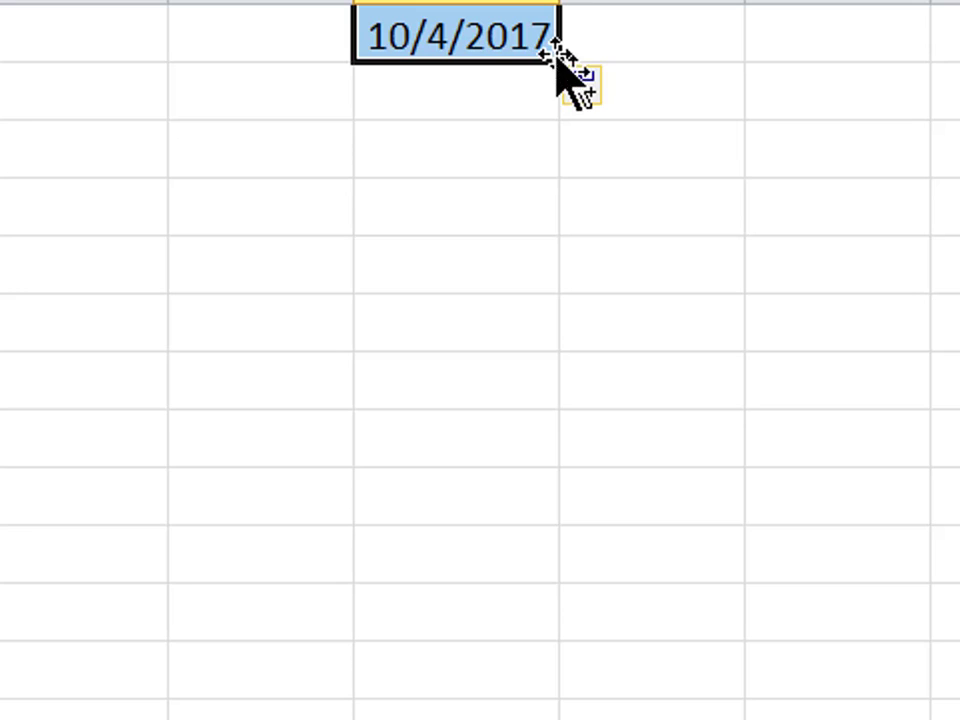
{"action": "left_click", "coordinate": [505, 32]}
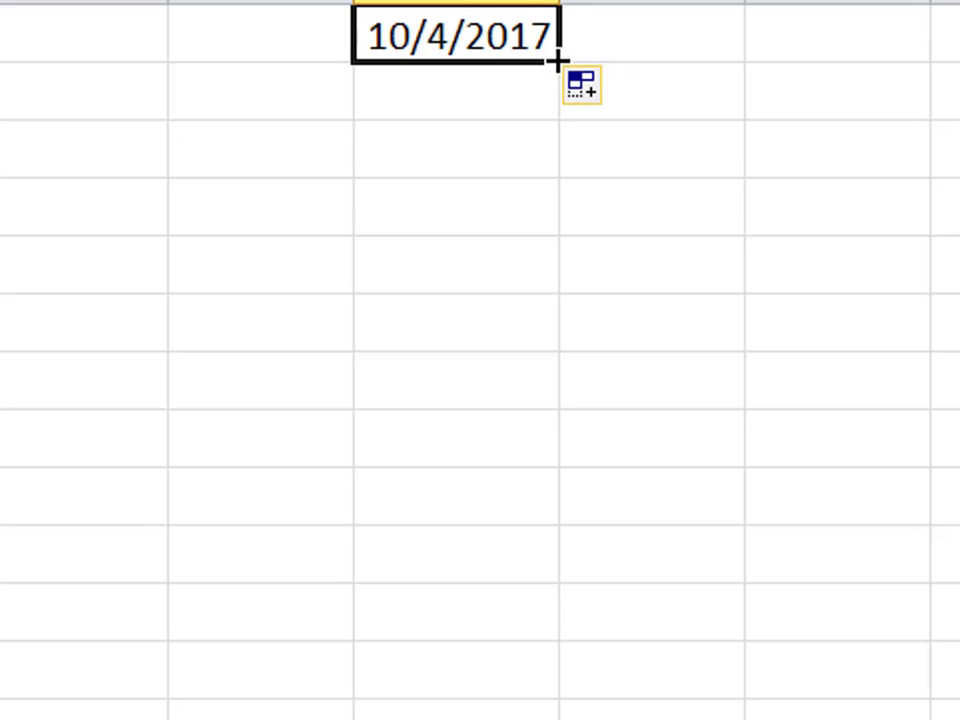
{"action": "left_click_drag", "start_coordinate": [557, 62], "coordinate": [575, 715]}
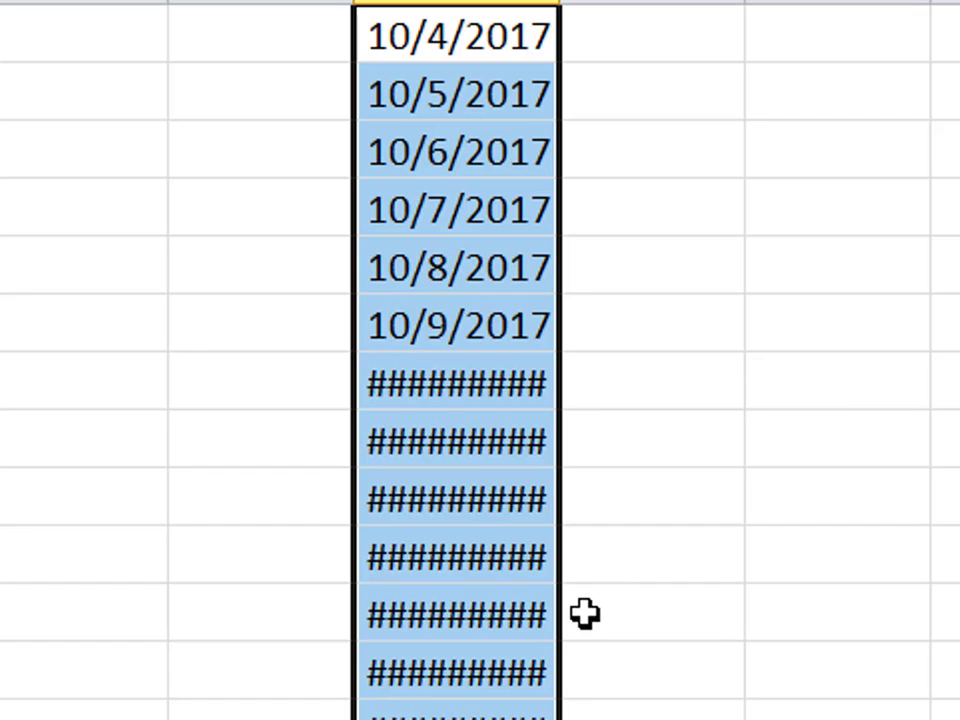
Examine the cells showing number signs in column F and compare them with the readable dates above, ending at 10/9/2017.
{"action": "left_click", "coordinate": [450, 385]}
{"action": "left_click", "coordinate": [450, 440]}
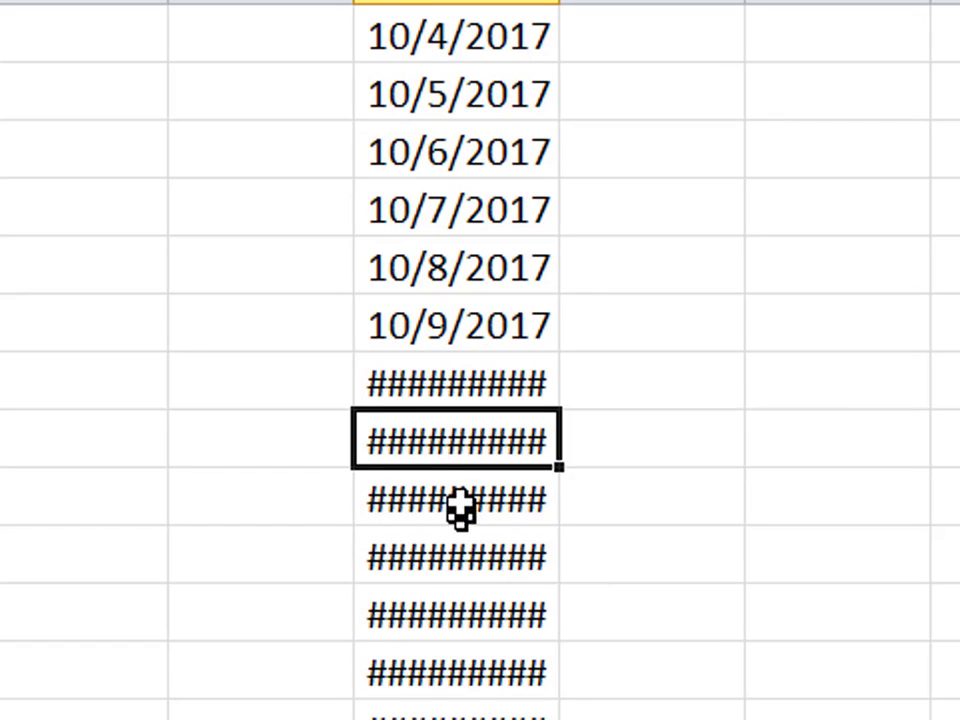
{"action": "left_click", "coordinate": [460, 505]}
{"action": "left_click", "coordinate": [465, 548]}
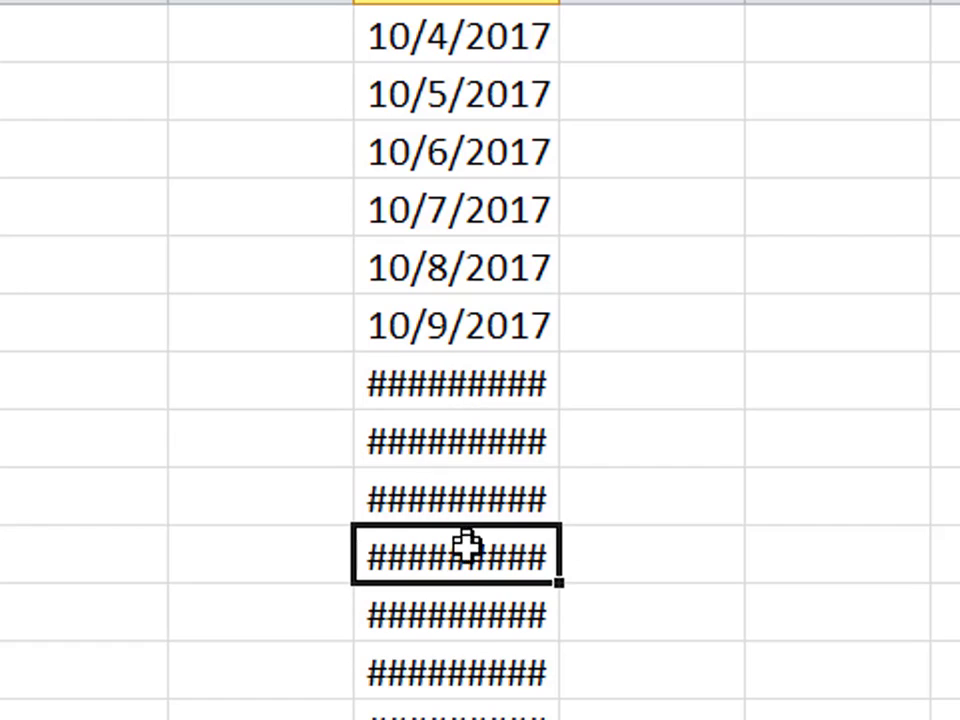
{"action": "left_click", "coordinate": [474, 636]}
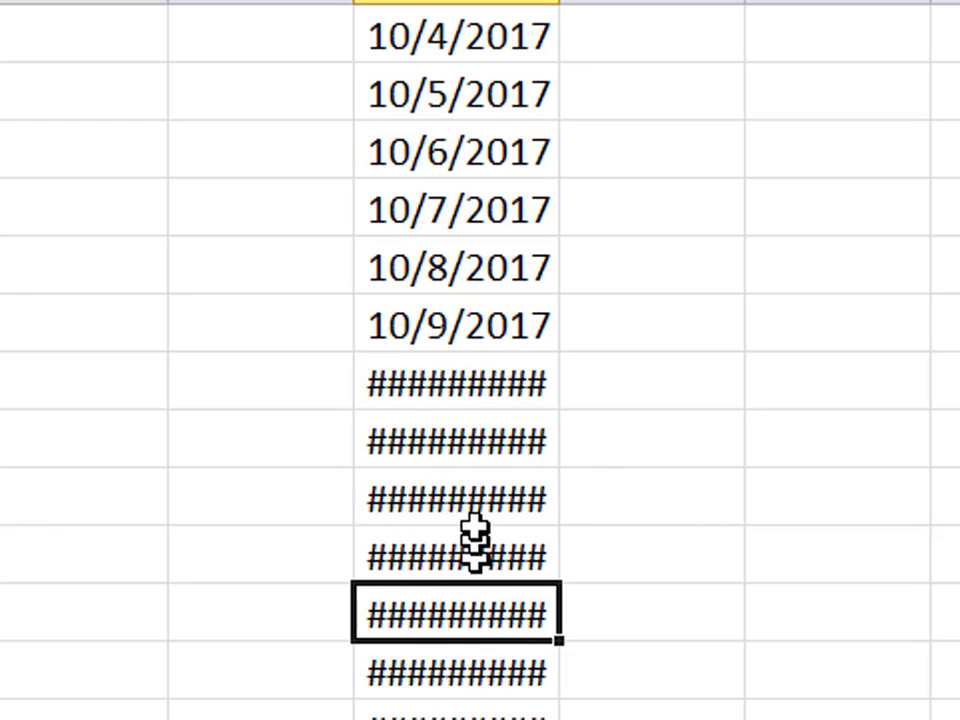
{"action": "left_click", "coordinate": [414, 325]}
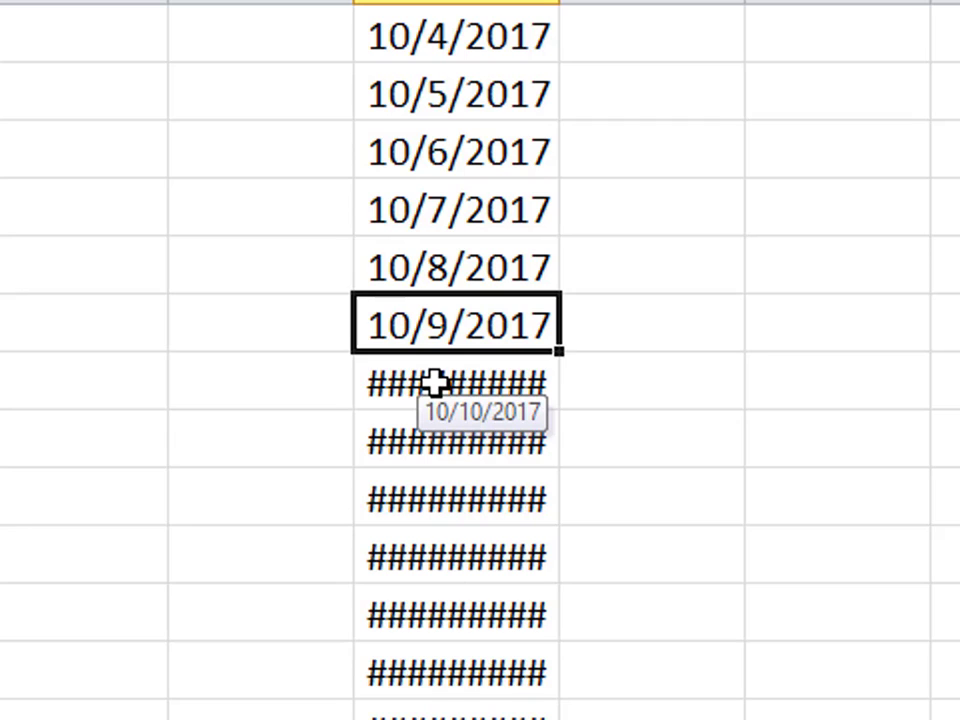
{"action": "scroll", "coordinate": [434, 383], "scroll_direction": "up", "scroll_amount": 5}
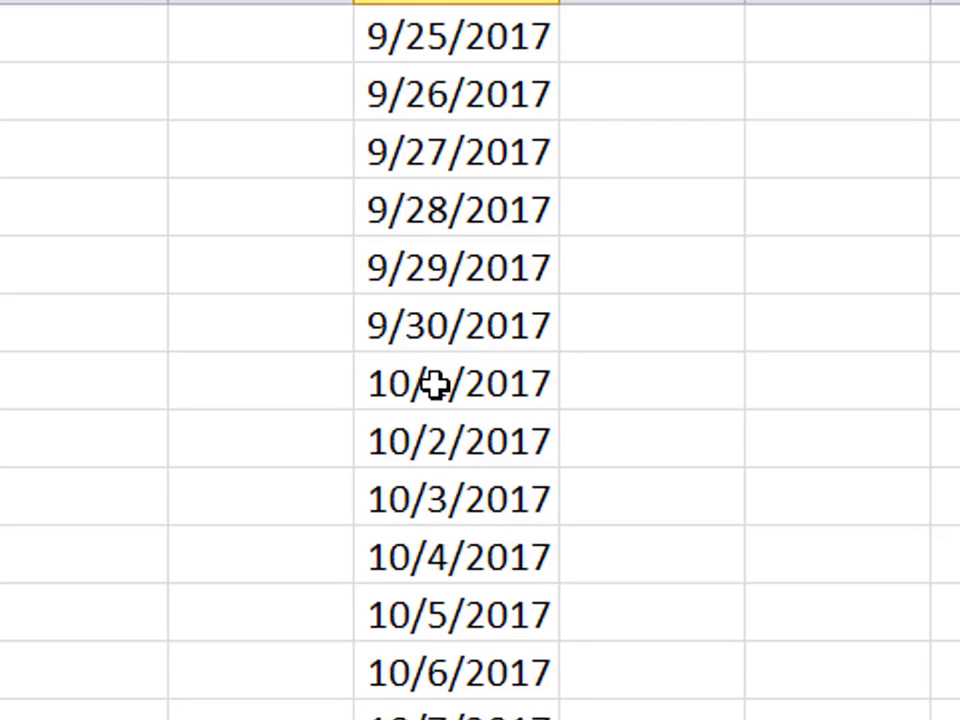
{"action": "left_click", "coordinate": [425, 160]}
{"action": "scroll", "coordinate": [462, 372], "scroll_direction": "down", "scroll_amount": 5}
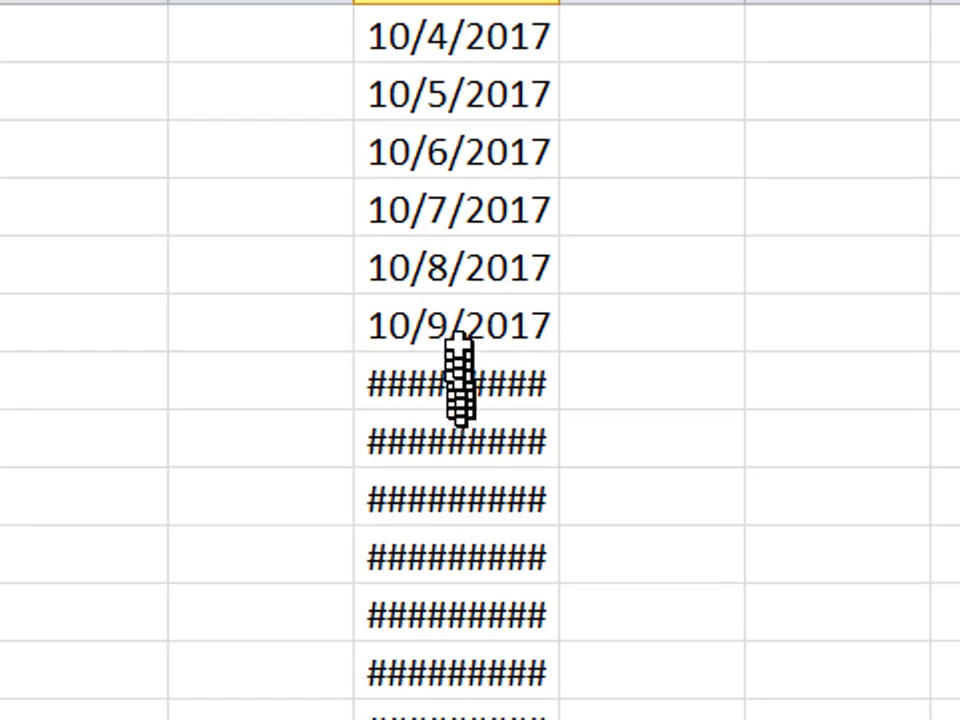
{"action": "left_click", "coordinate": [459, 324], "text": "shift"}
{"action": "scroll", "coordinate": [711, 321], "scroll_direction": "up", "scroll_amount": 3}
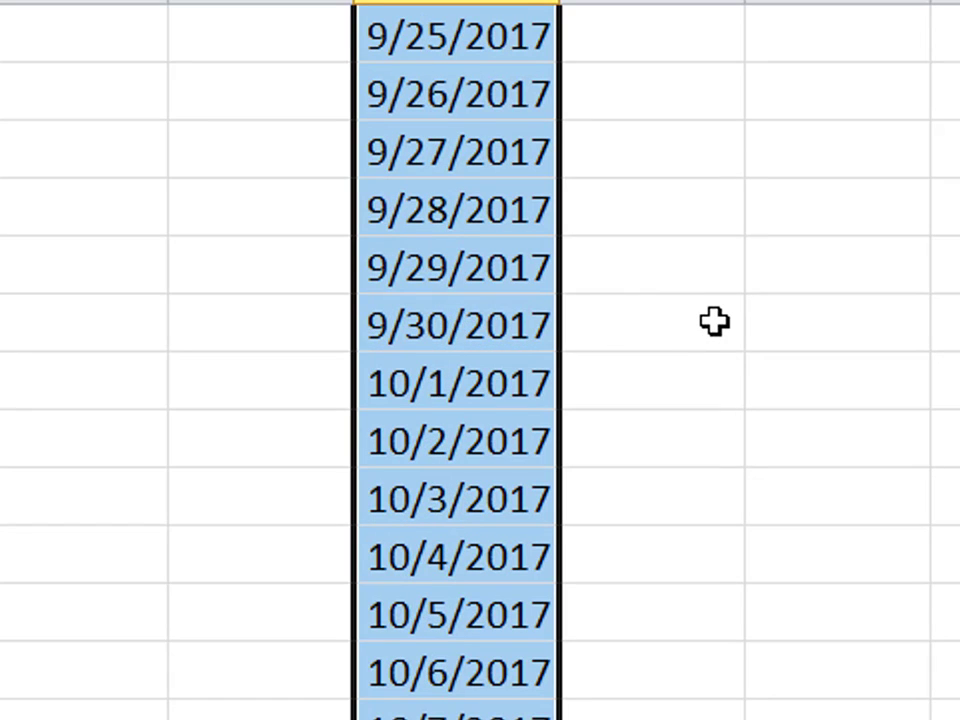
{"action": "scroll", "coordinate": [708, 312], "scroll_direction": "down", "scroll_amount": 3}
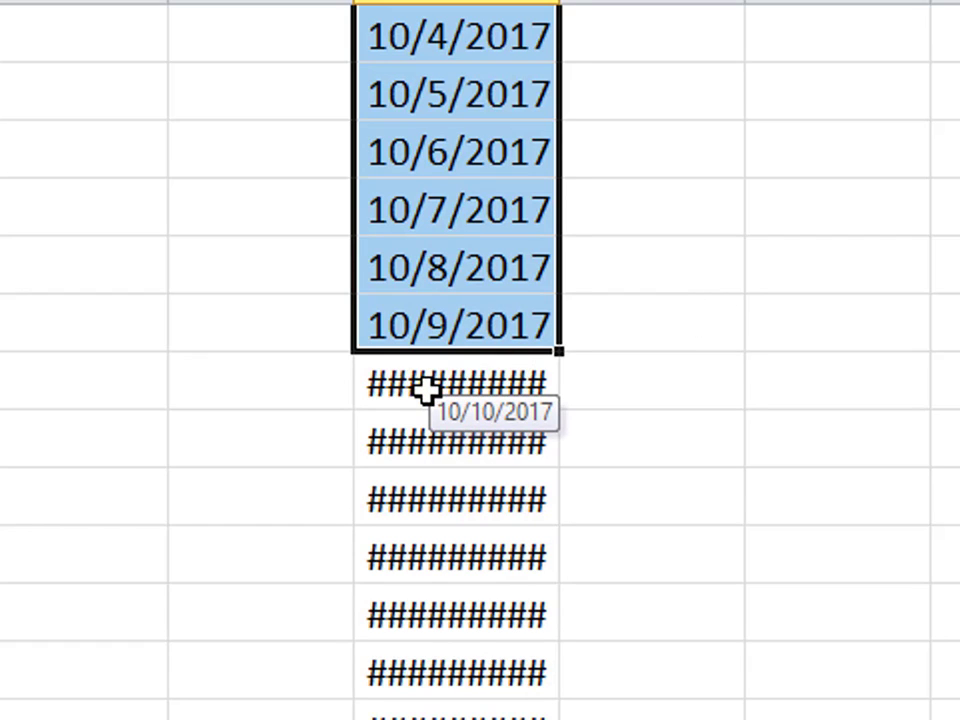
AutoFit column F's width to its longest date and check the rest of the date series.
{"action": "left_click", "coordinate": [425, 388]}
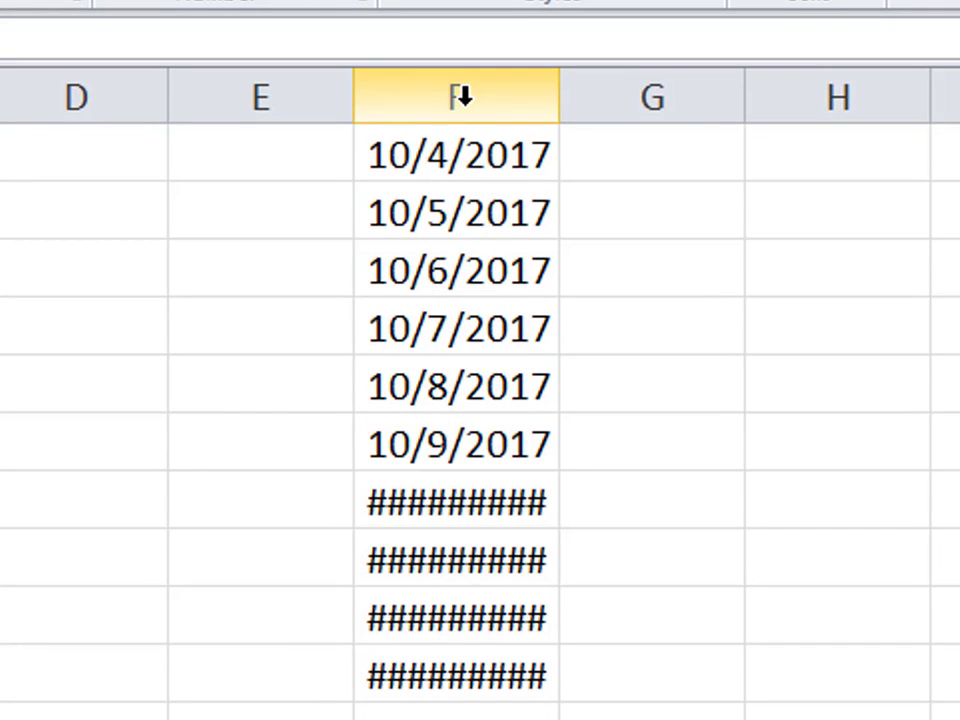
{"action": "double_click", "coordinate": [557, 97]}
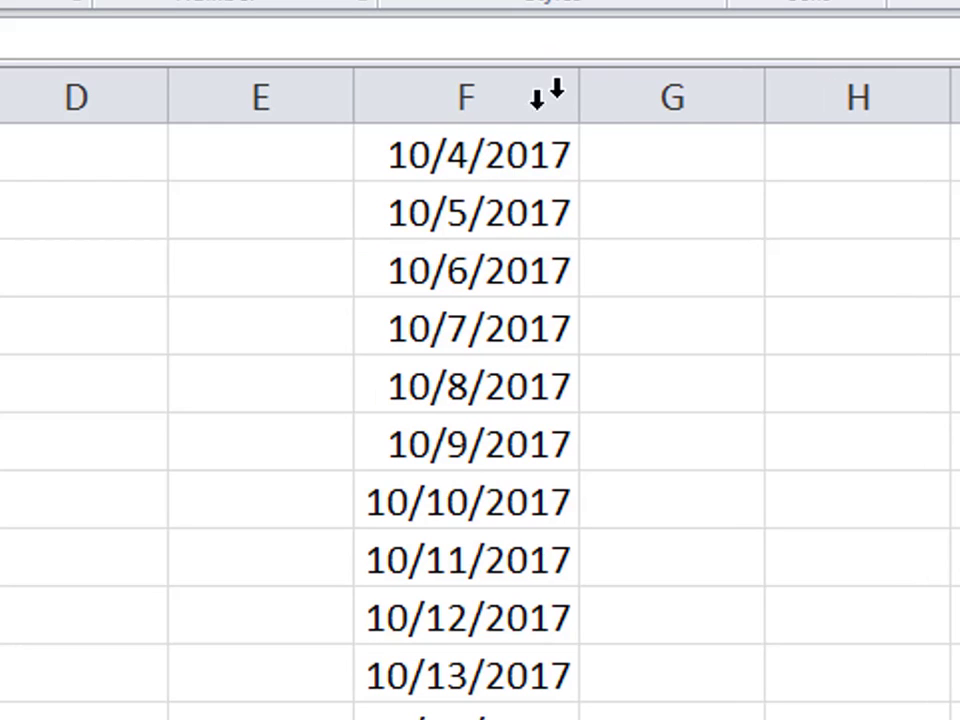
{"action": "scroll", "coordinate": [466, 400], "scroll_direction": "down", "scroll_amount": 3}
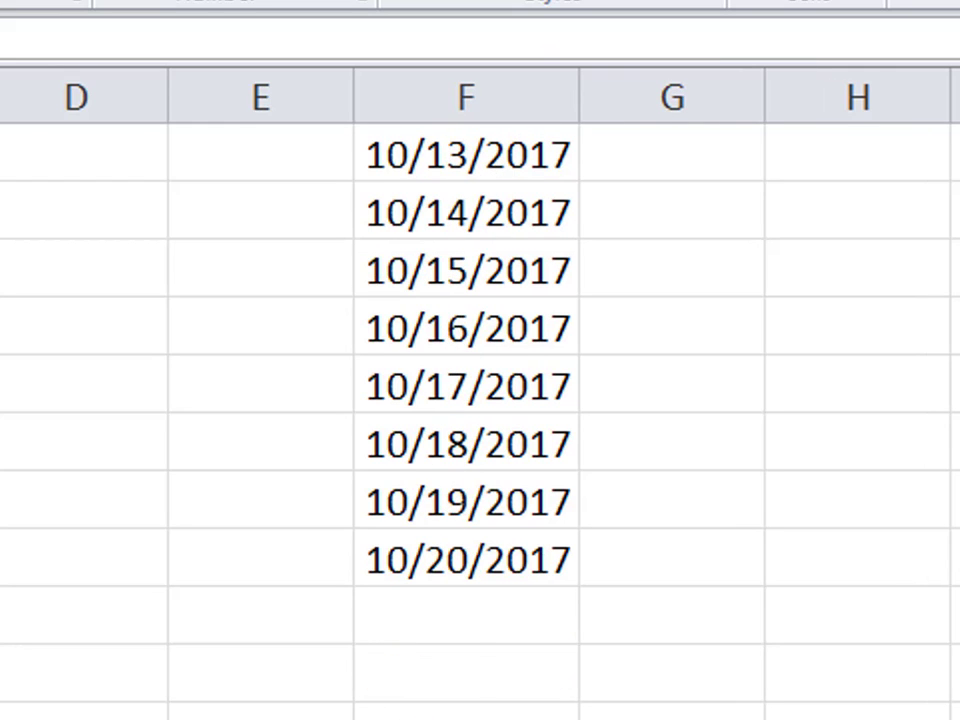
{"action": "left_click_drag", "start_coordinate": [476, 565], "coordinate": [484, 300]}
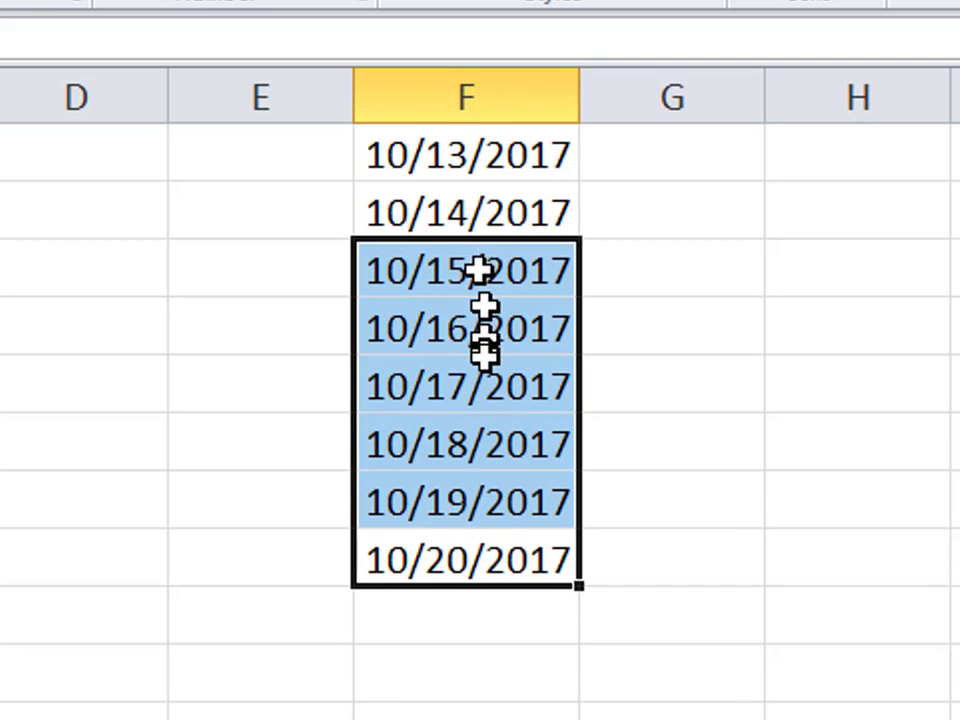
{"action": "left_click", "coordinate": [462, 368]}
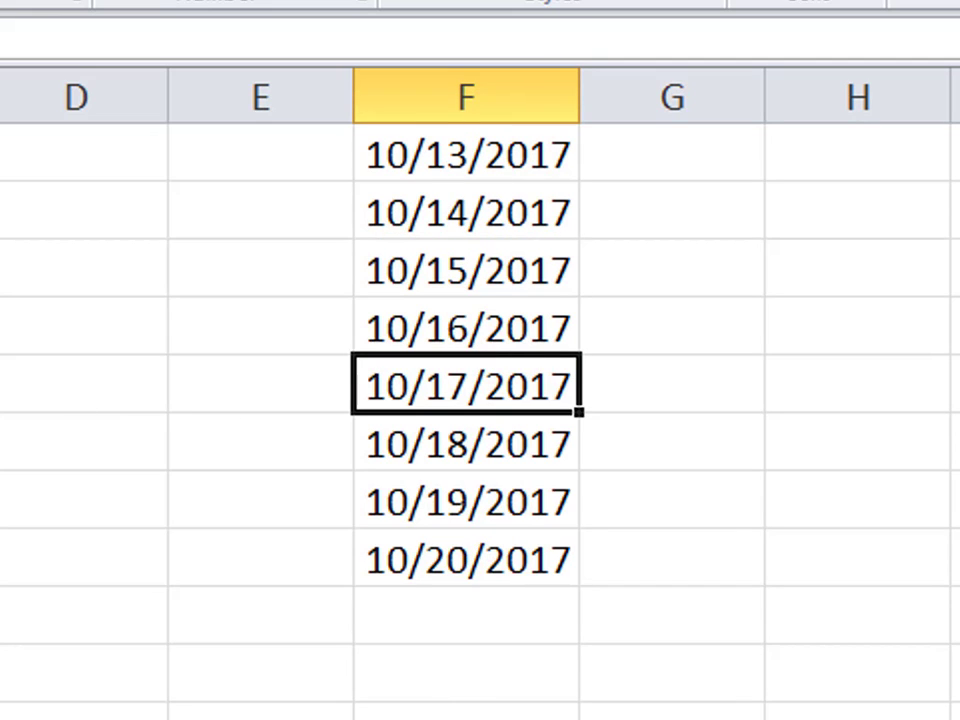
Enter the dates 5/5/2017 and 5/19/2017 in cells C2 and C3 beneath the Pay Days heading.
{"action": "key", "text": "ctrl+Home"}
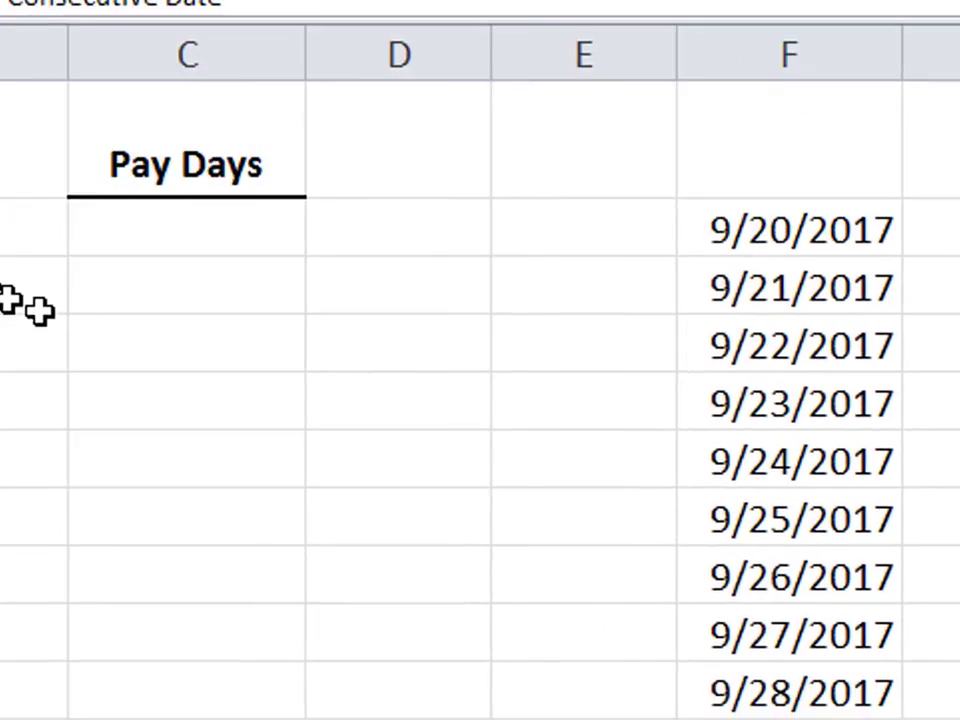
{"action": "left_click", "coordinate": [392, 185]}
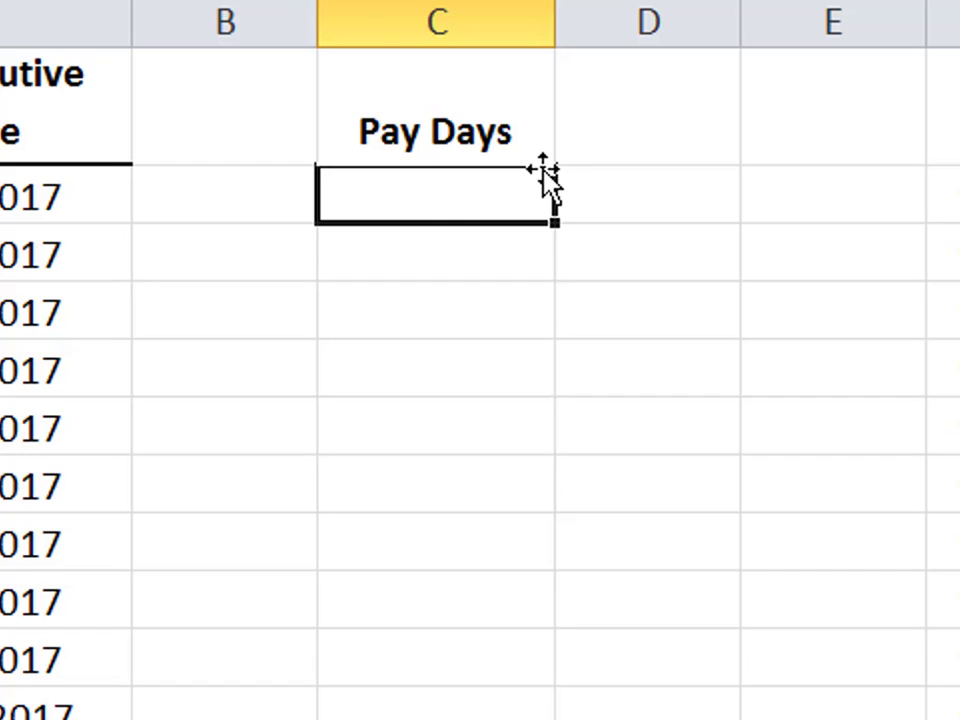
{"action": "type", "text": "5/5"}
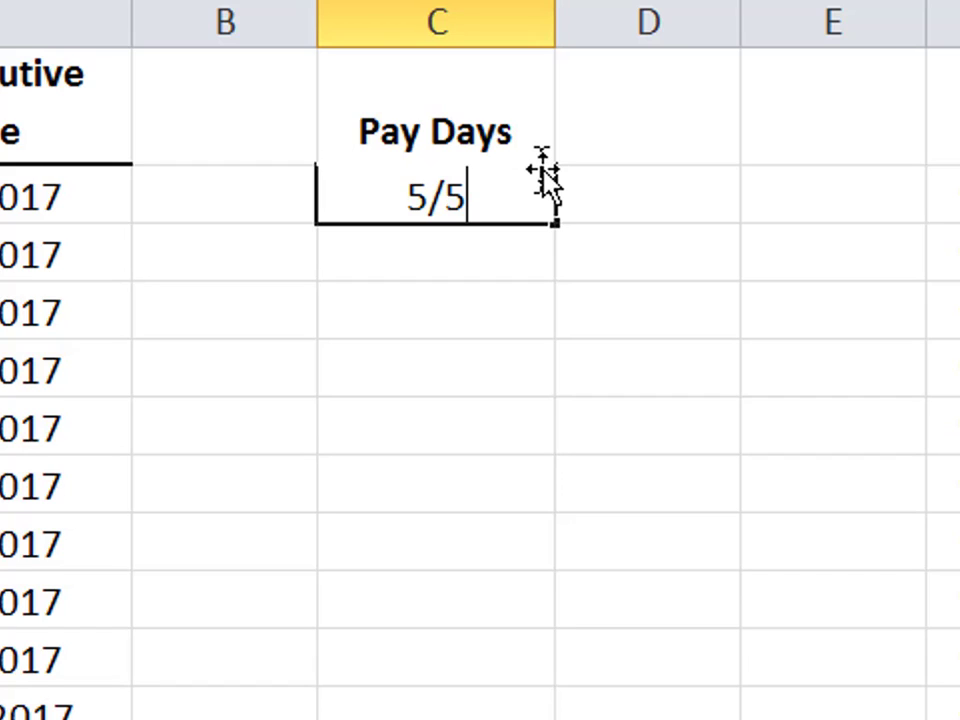
{"action": "type", "text": "/2017"}
{"action": "key", "text": "Return"}
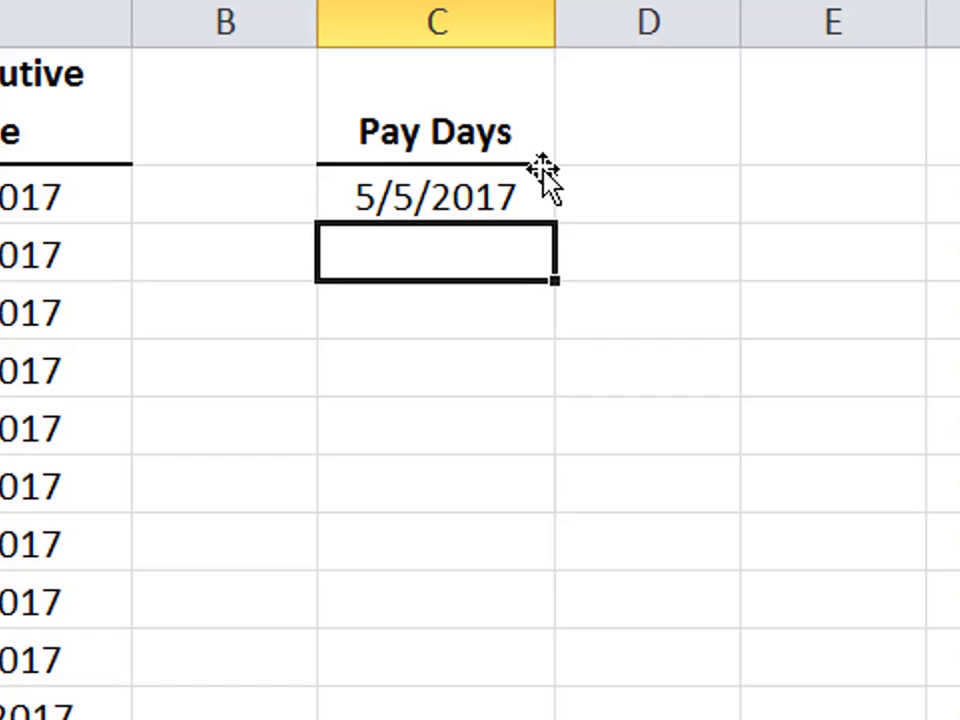
{"action": "type", "text": "5/1"}
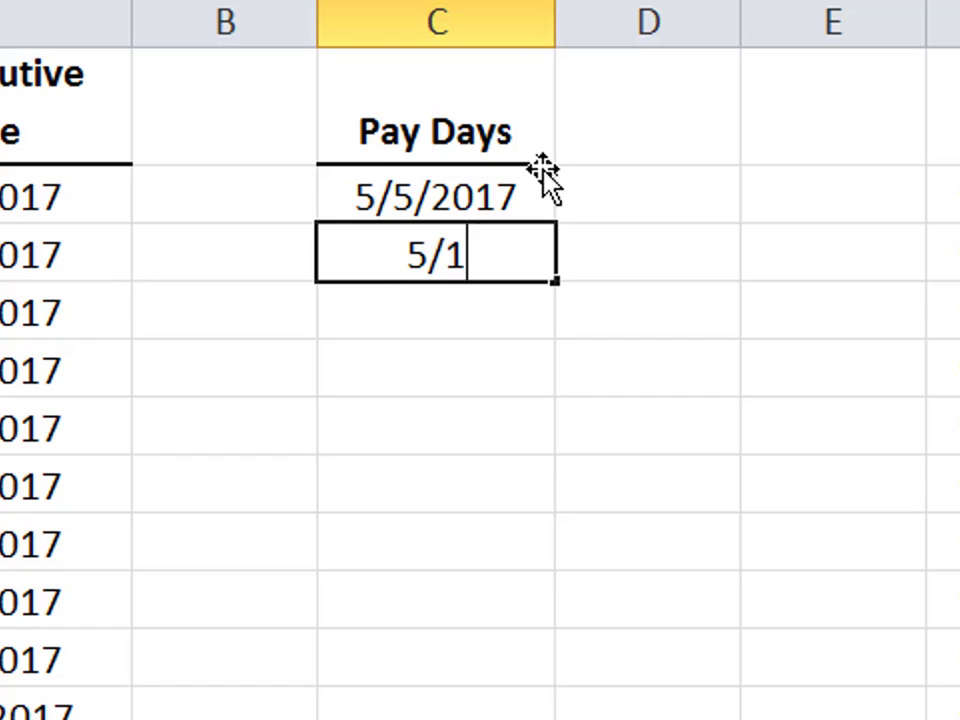
{"action": "type", "text": "9/2017"}
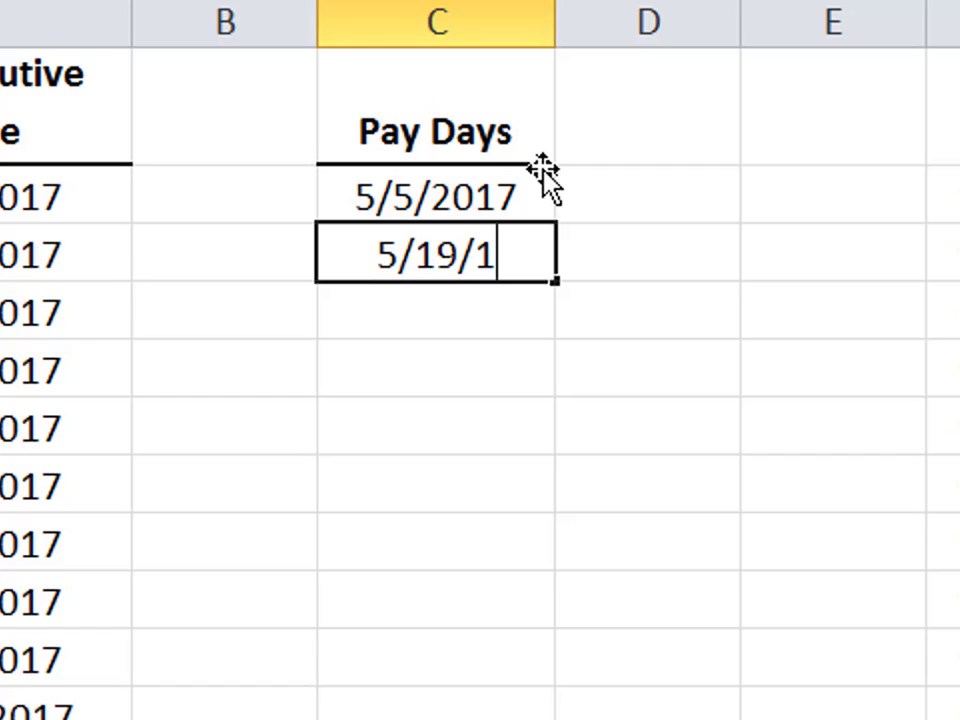
{"action": "key", "text": "Return"}
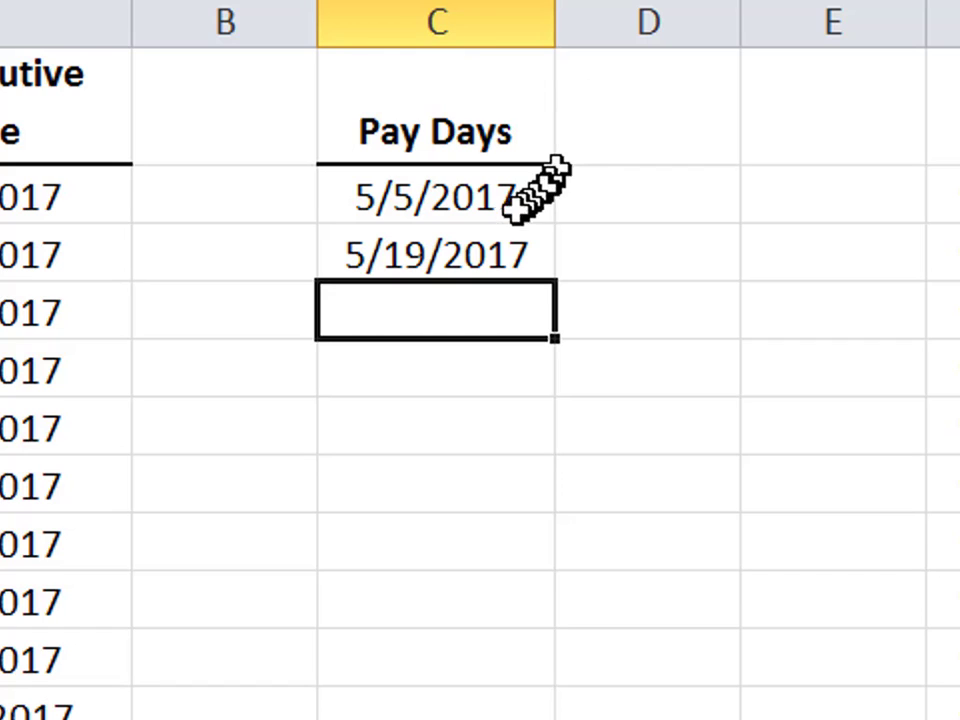
AutoFill the two-week date series down the Pay Days column, using both 5/5/2017 and 5/19/2017 as the starting pattern.
{"action": "left_click", "coordinate": [435, 197]}
{"action": "left_click", "coordinate": [439, 257]}
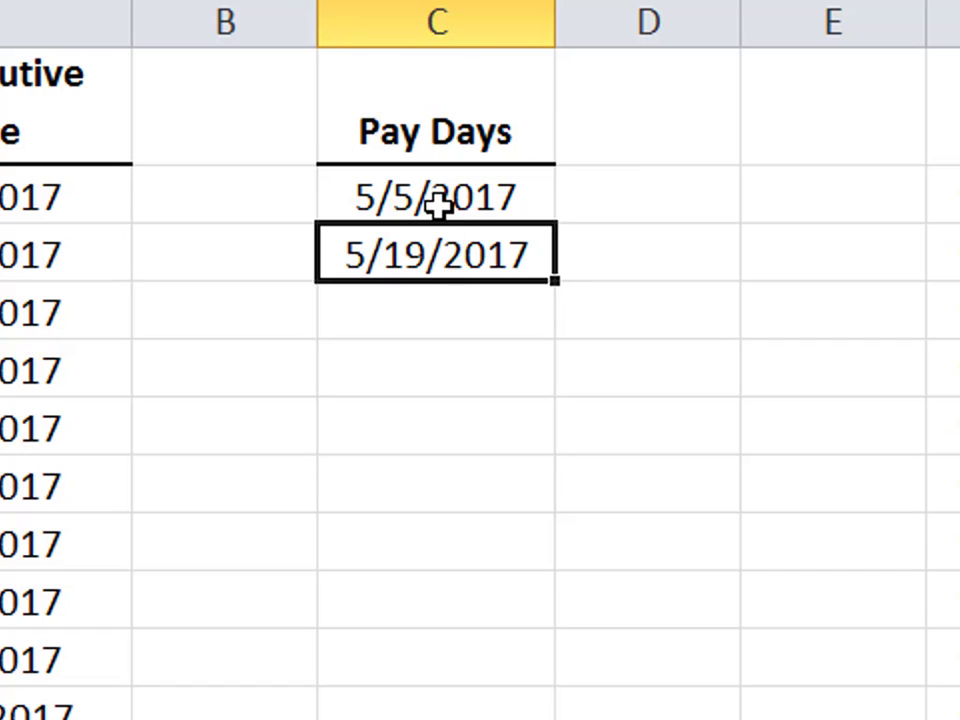
{"action": "left_click", "coordinate": [439, 203]}
{"action": "left_click", "coordinate": [467, 487]}
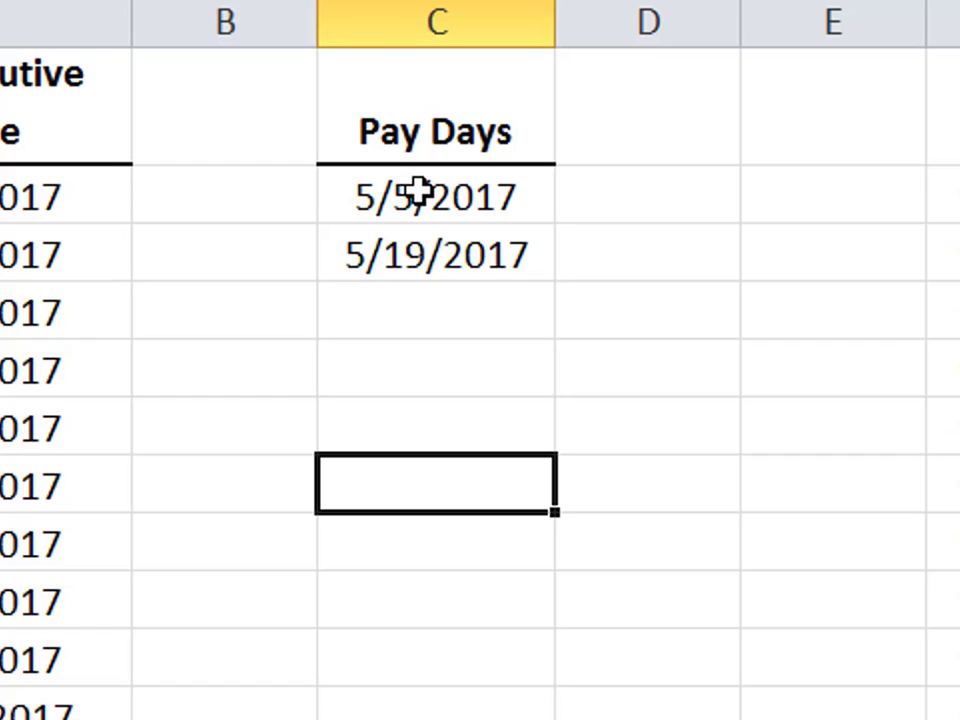
{"action": "left_click_drag", "start_coordinate": [418, 193], "coordinate": [416, 256]}
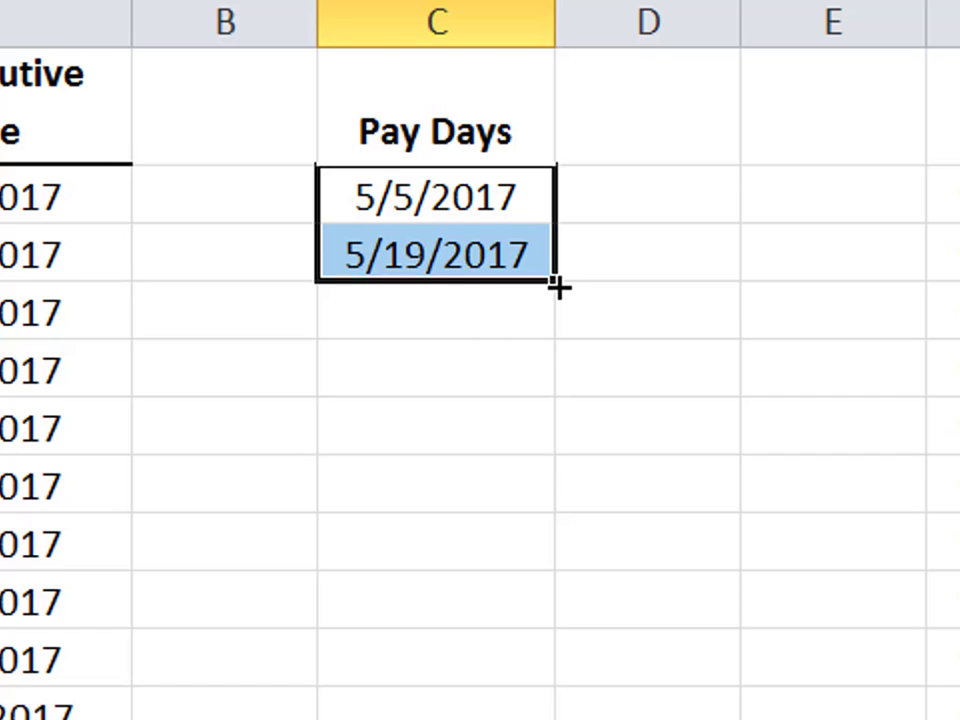
{"action": "left_click_drag", "start_coordinate": [558, 288], "coordinate": [590, 718]}
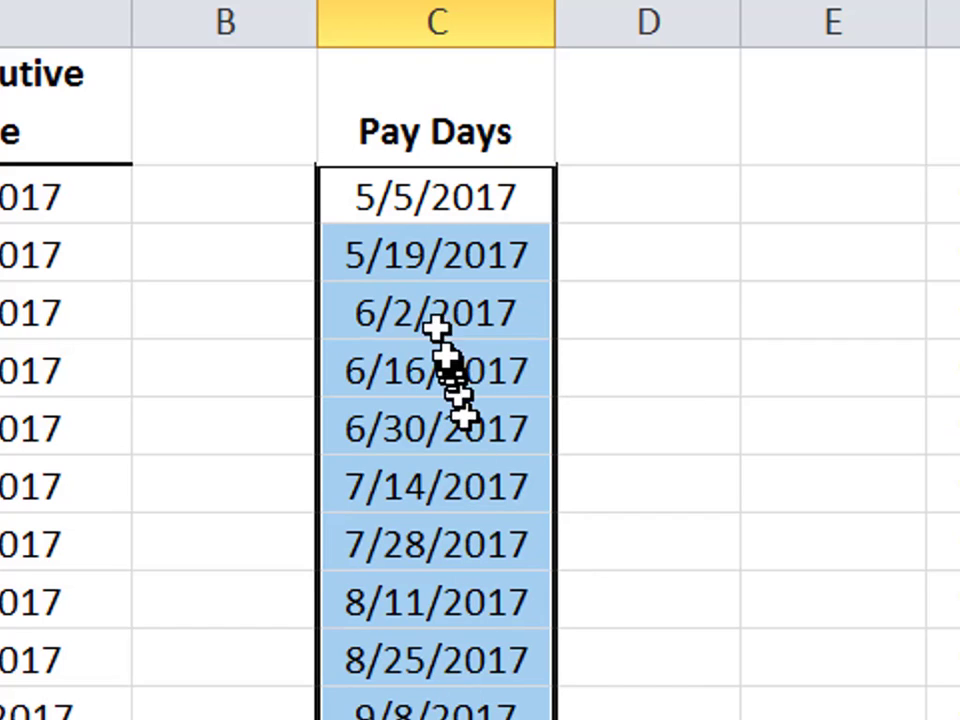
{"action": "left_click", "coordinate": [420, 205]}
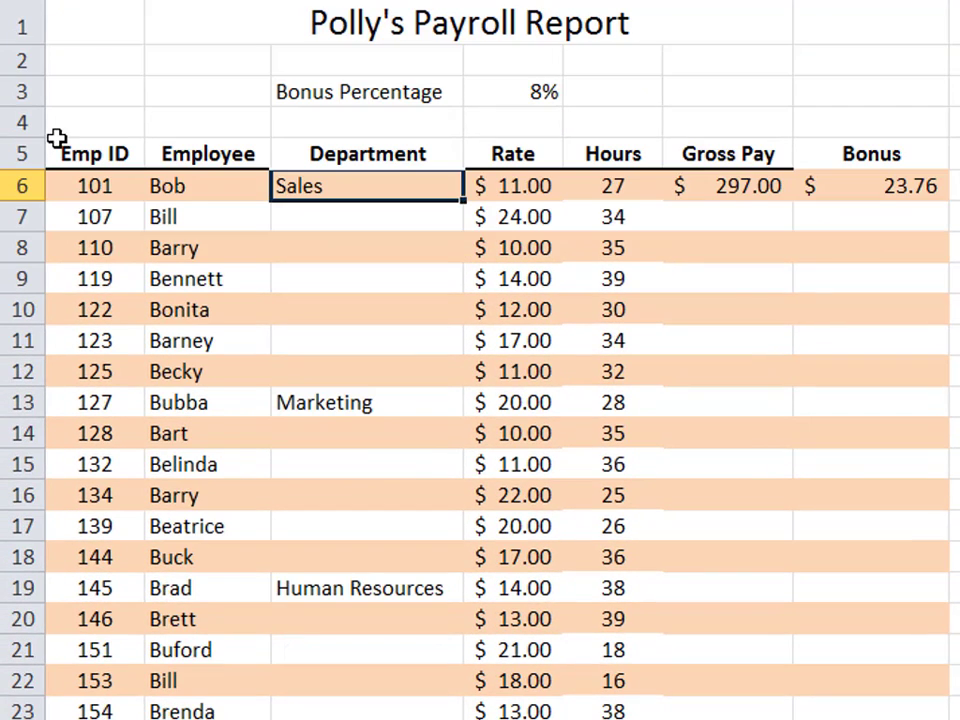
Examine the payroll report's columns from Emp ID through Bonus, including the first Gross Pay cell and the empty one below it.
{"action": "left_click", "coordinate": [100, 39]}
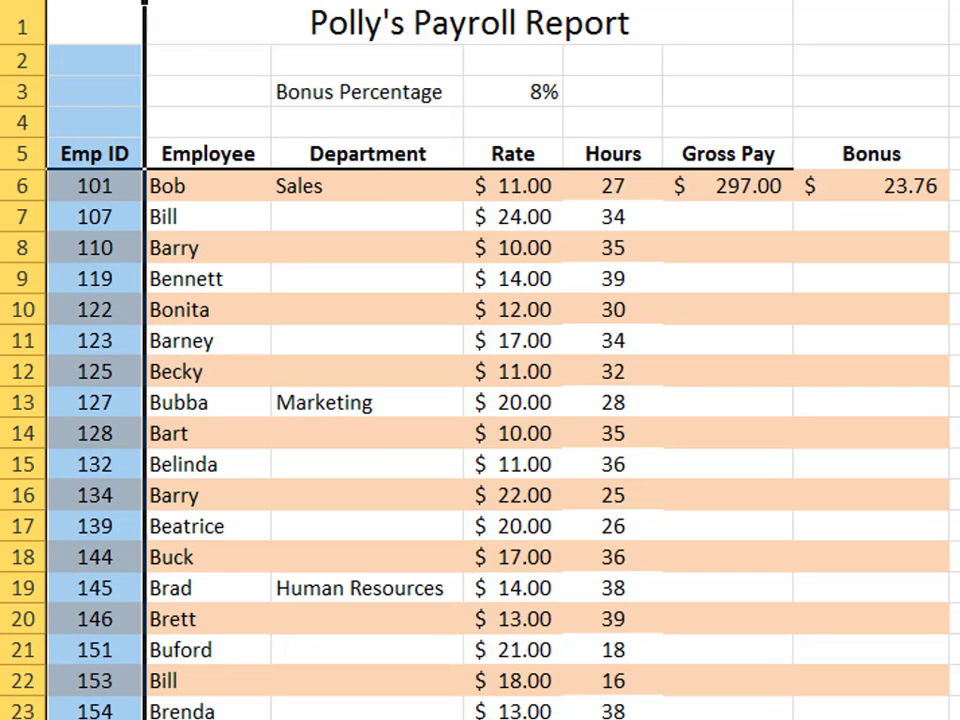
{"action": "left_click", "coordinate": [208, 1]}
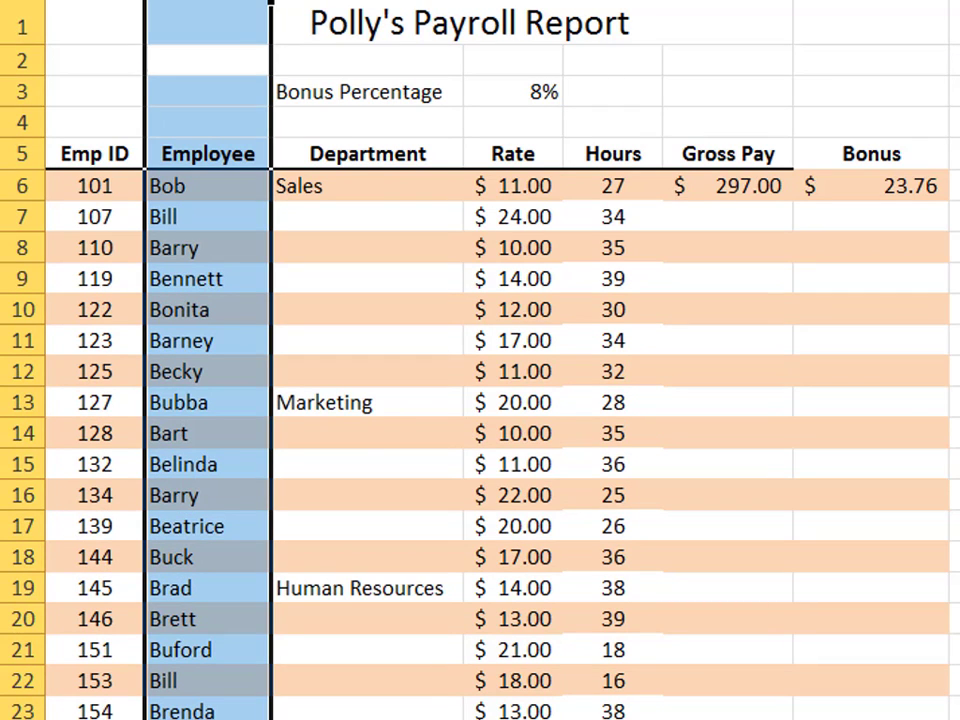
{"action": "left_click", "coordinate": [368, 1]}
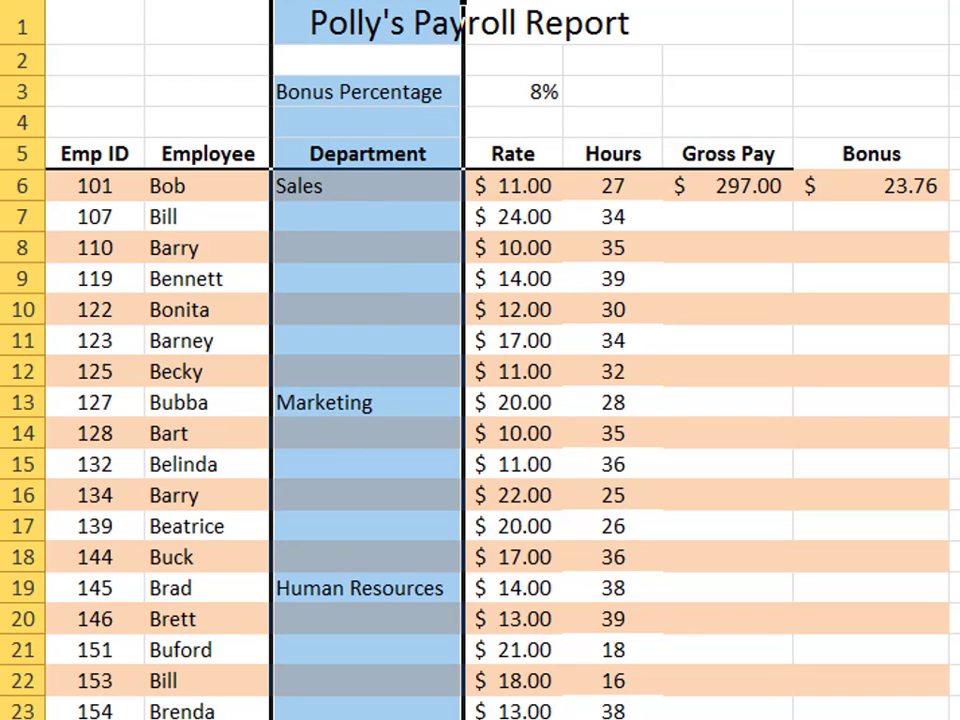
{"action": "left_click", "coordinate": [513, 2]}
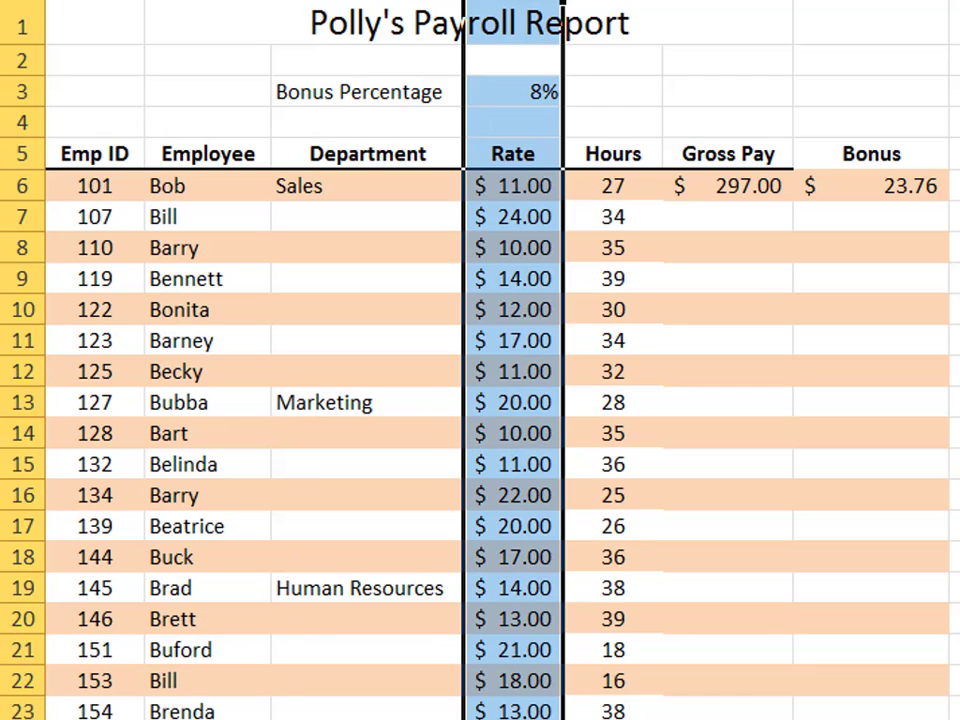
{"action": "left_click", "coordinate": [613, 1]}
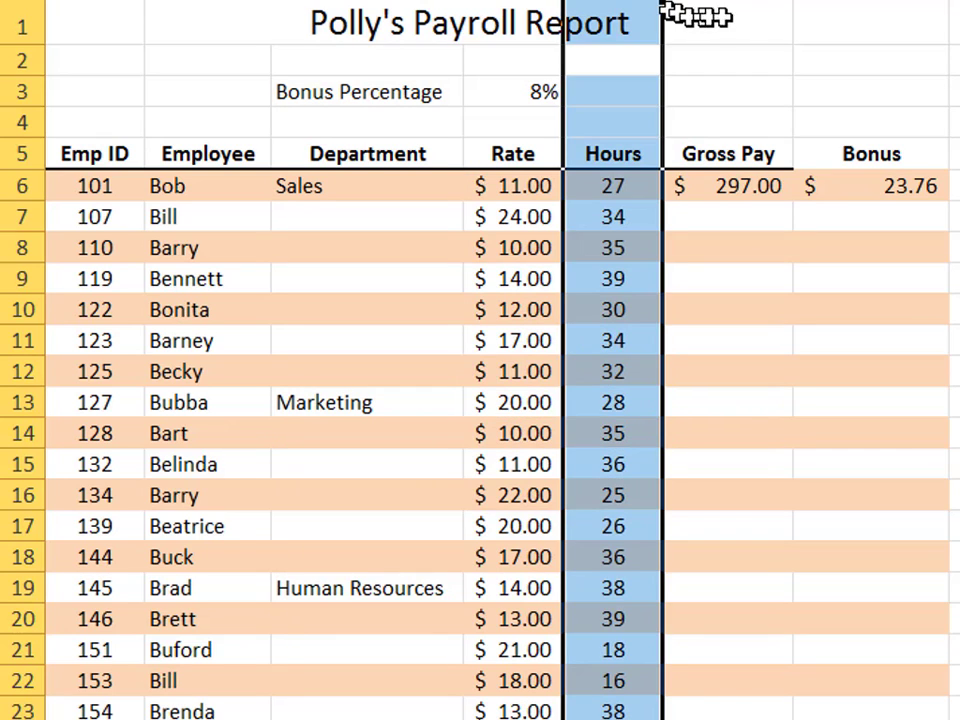
{"action": "left_click", "coordinate": [728, 1]}
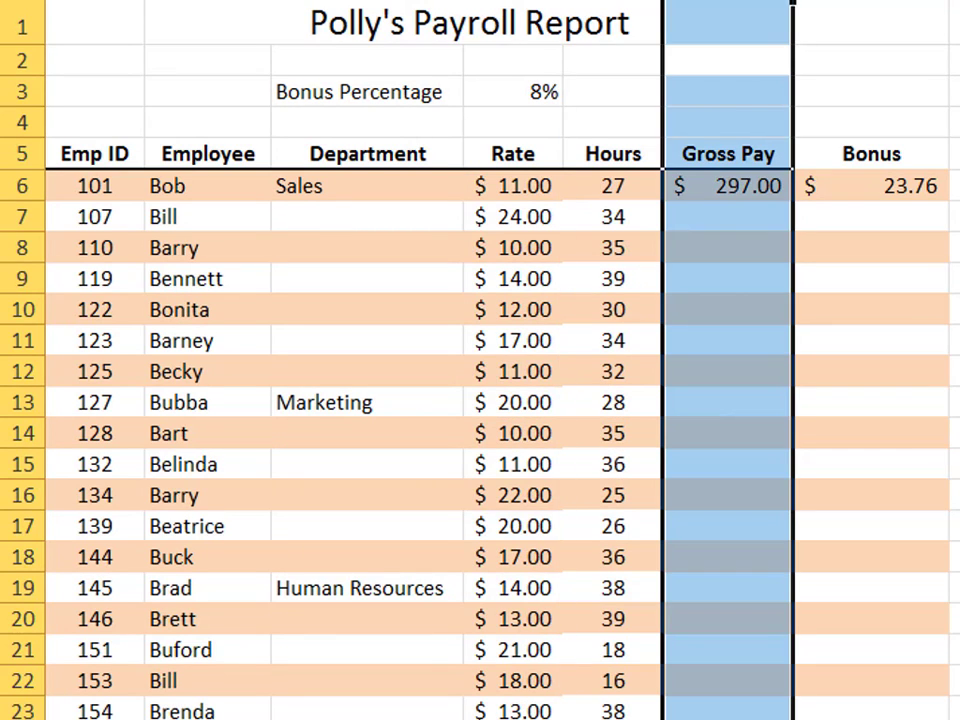
{"action": "left_click_drag", "start_coordinate": [728, 1], "coordinate": [832, 1]}
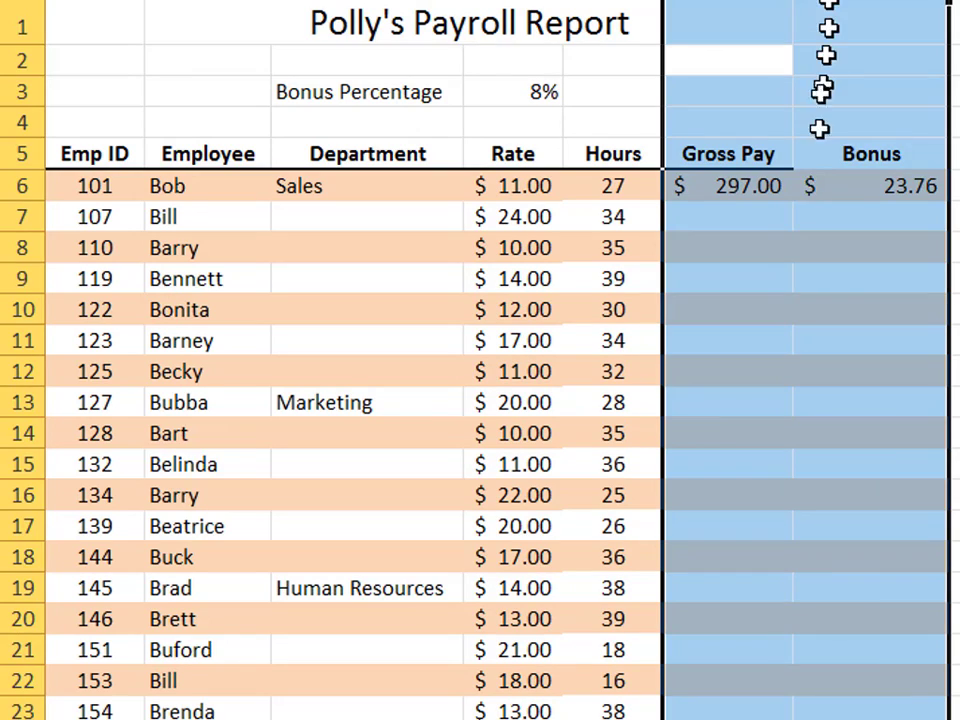
{"action": "left_click", "coordinate": [735, 208]}
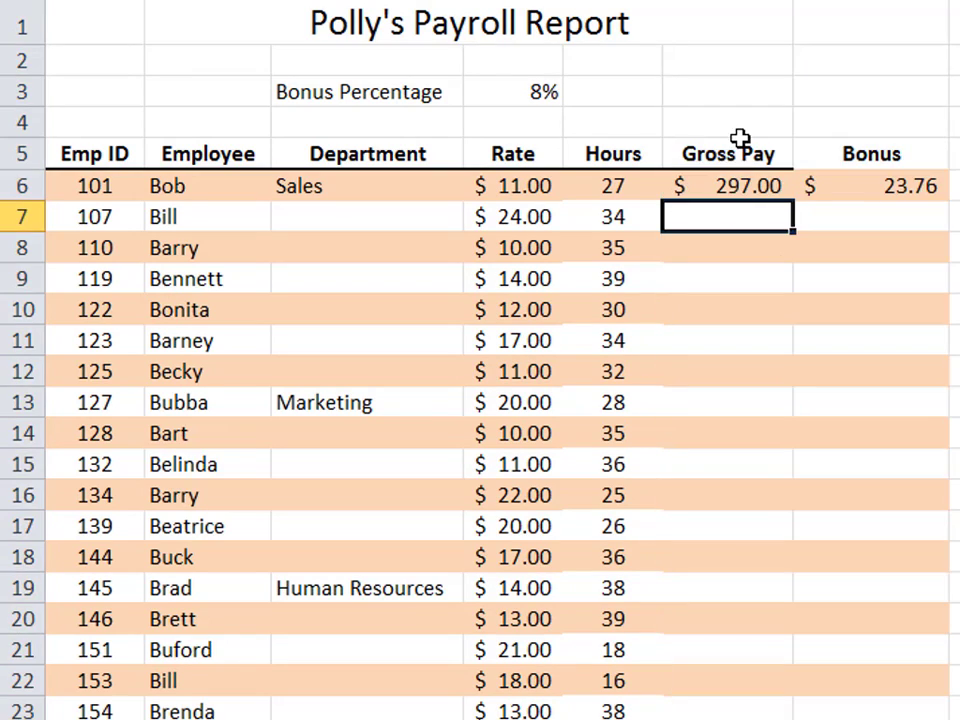
{"action": "left_click", "coordinate": [737, 186]}
Examine the empty Department cells below Sales, Marketing and Human Resources that need the department name copied down.
{"action": "left_click_drag", "start_coordinate": [331, 220], "coordinate": [388, 440]}
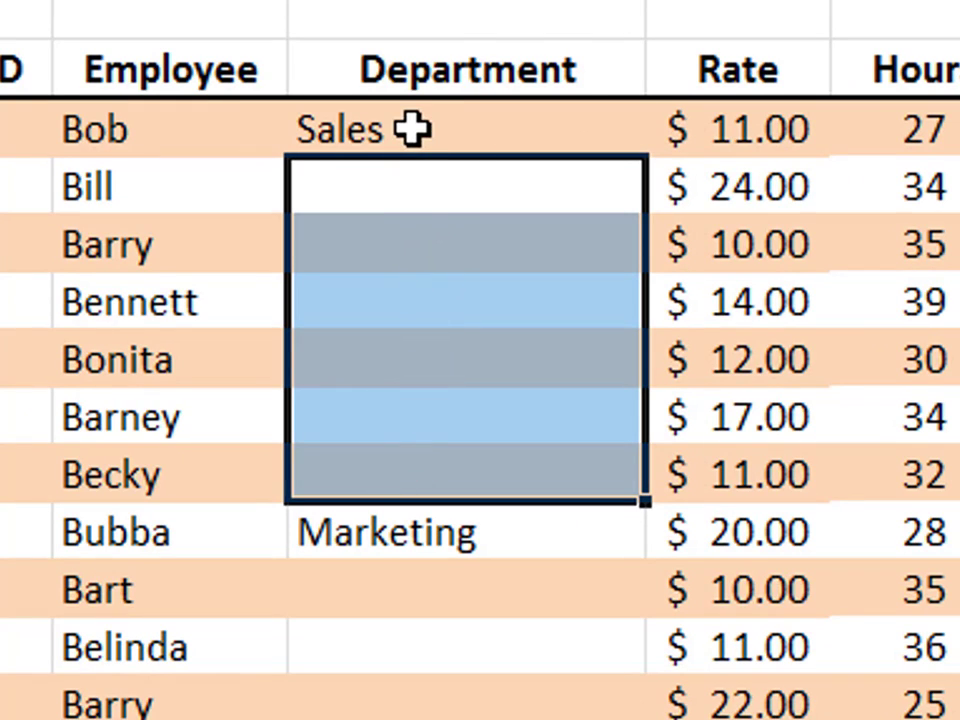
{"action": "left_click_drag", "start_coordinate": [413, 128], "coordinate": [411, 410]}
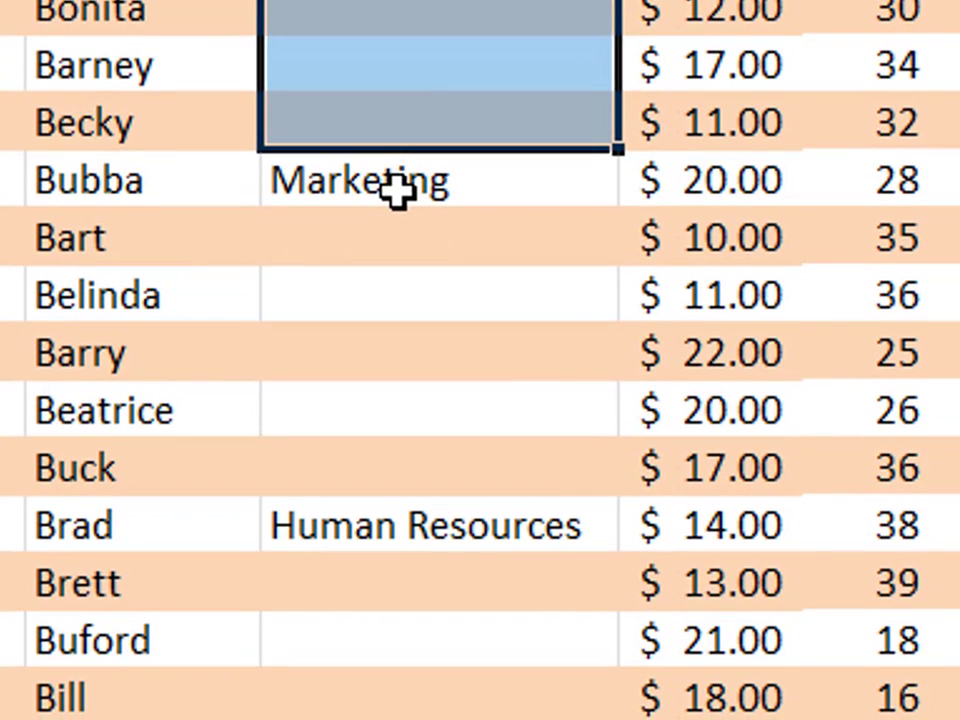
{"action": "left_click_drag", "start_coordinate": [423, 541], "coordinate": [429, 679]}
{"action": "left_click_drag", "start_coordinate": [400, 330], "coordinate": [407, 439]}
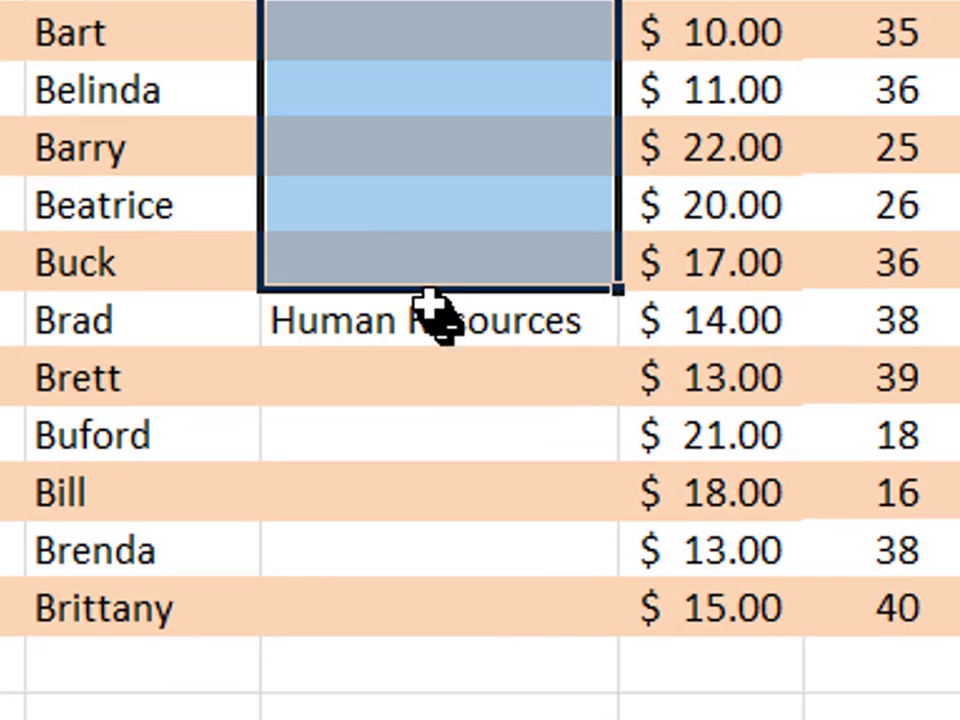
{"action": "left_click_drag", "start_coordinate": [425, 320], "coordinate": [388, 594]}
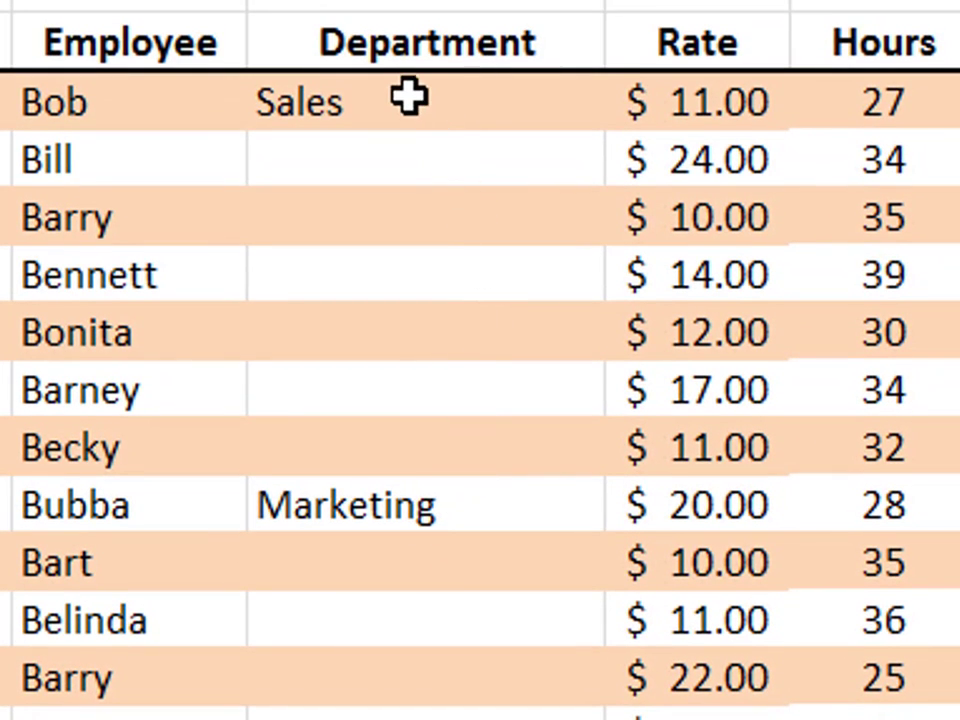
AutoFill Sales from cell C6 down the Department column to C12, the last cell above Marketing.
{"action": "left_click", "coordinate": [408, 97]}
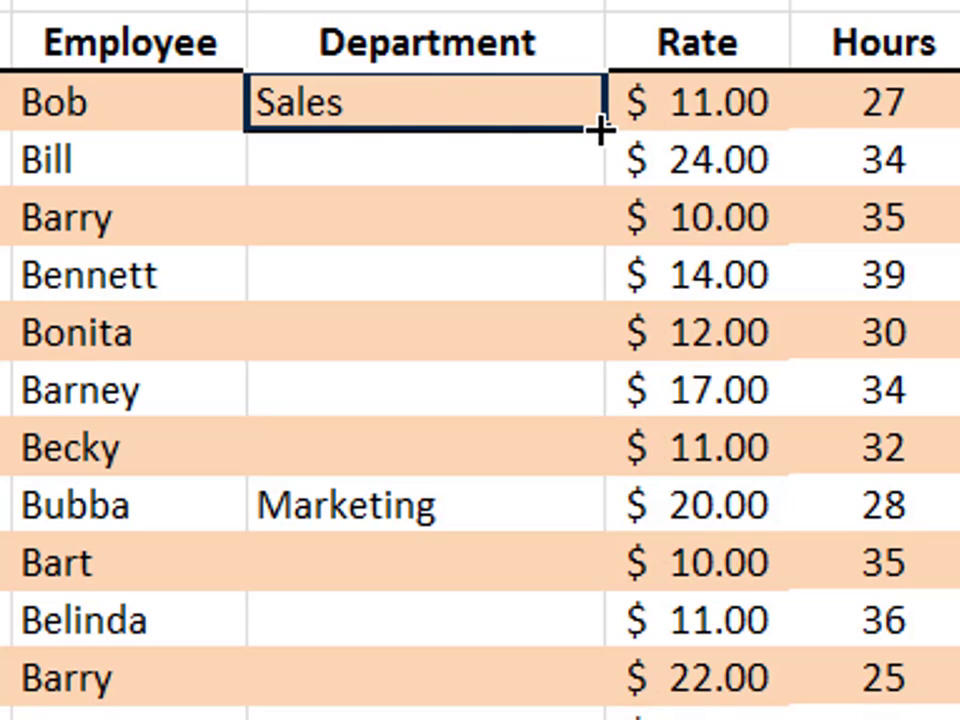
{"action": "left_click_drag", "start_coordinate": [603, 150], "coordinate": [598, 467]}
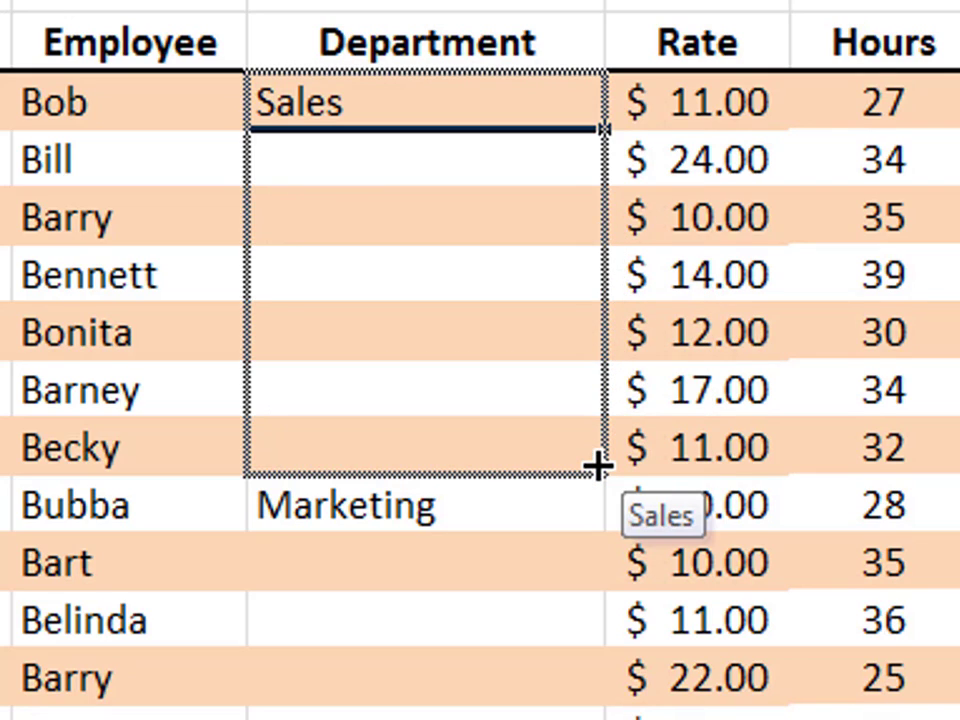
{"action": "left_click_drag", "start_coordinate": [598, 467], "coordinate": [596, 461]}
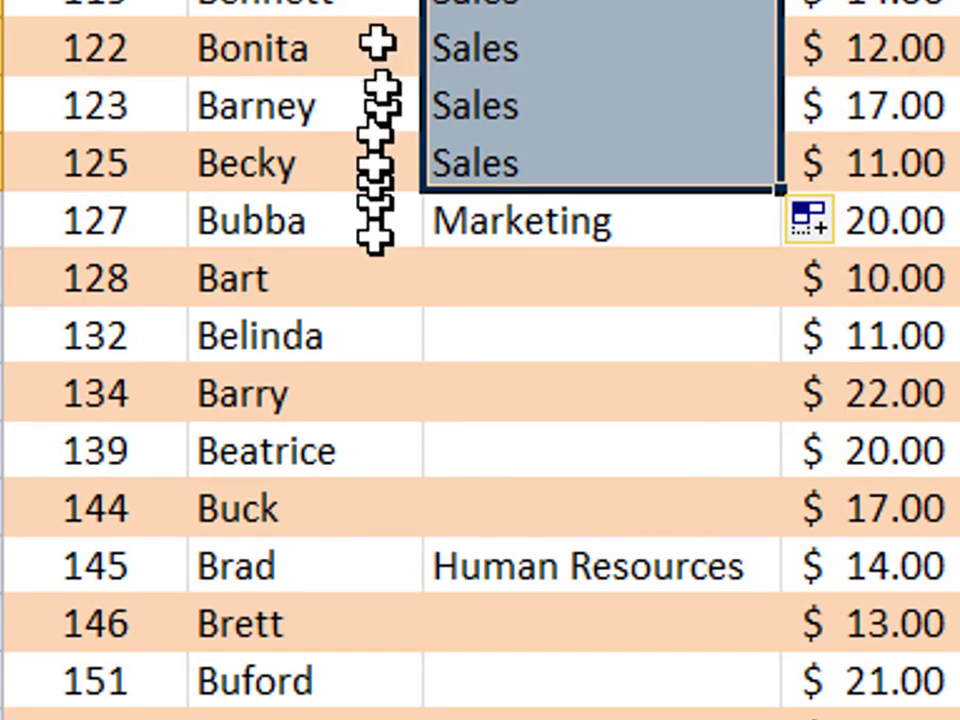
Change the AutoFill option for the copied Sales cells to Fill Without Formatting, restoring the alternating row shading.
{"action": "left_click", "coordinate": [283, 5]}
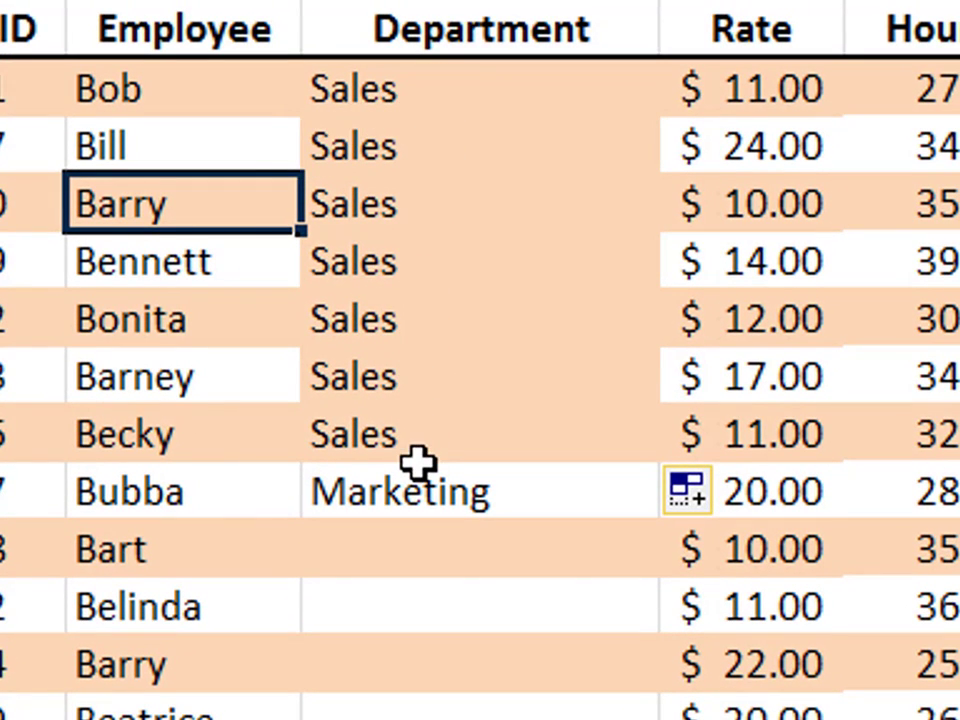
{"action": "left_click", "coordinate": [502, 94]}
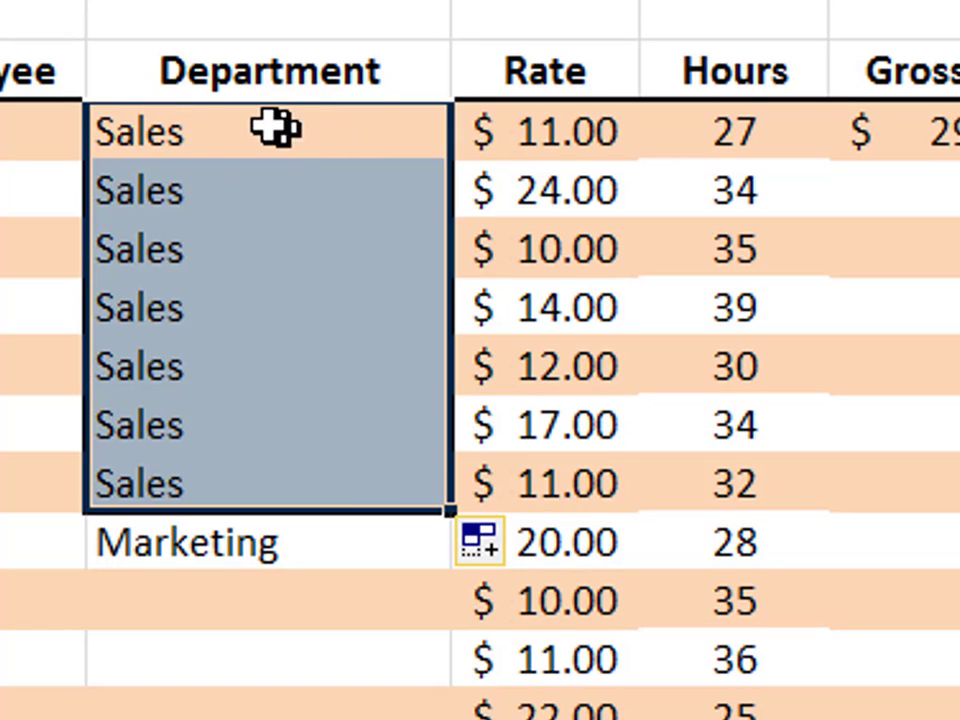
{"action": "left_click", "coordinate": [250, 533]}
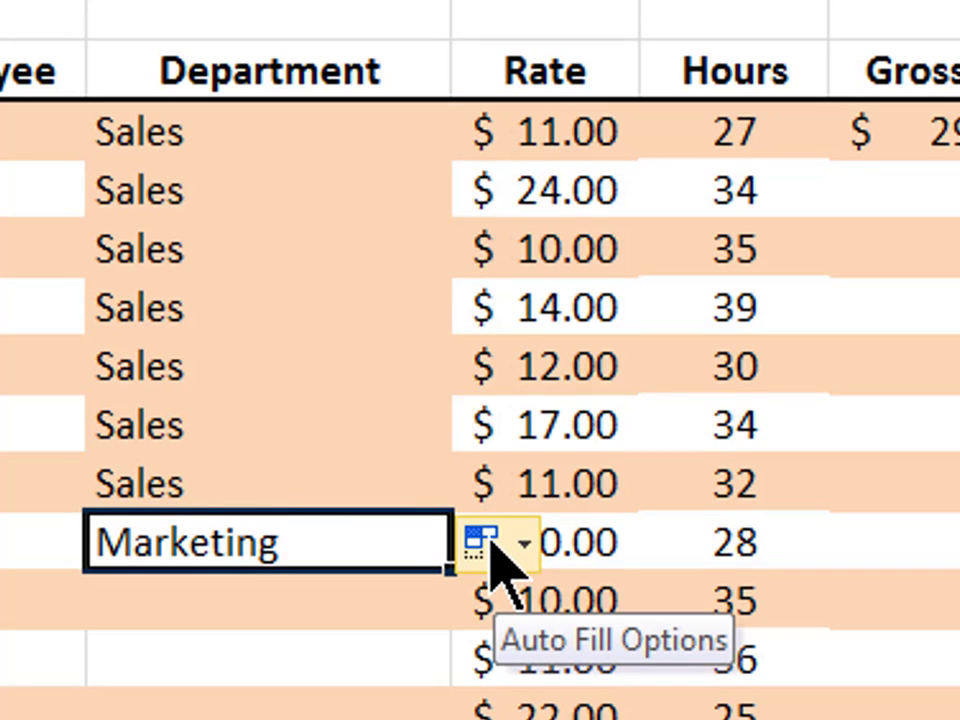
{"action": "left_click", "coordinate": [490, 545]}
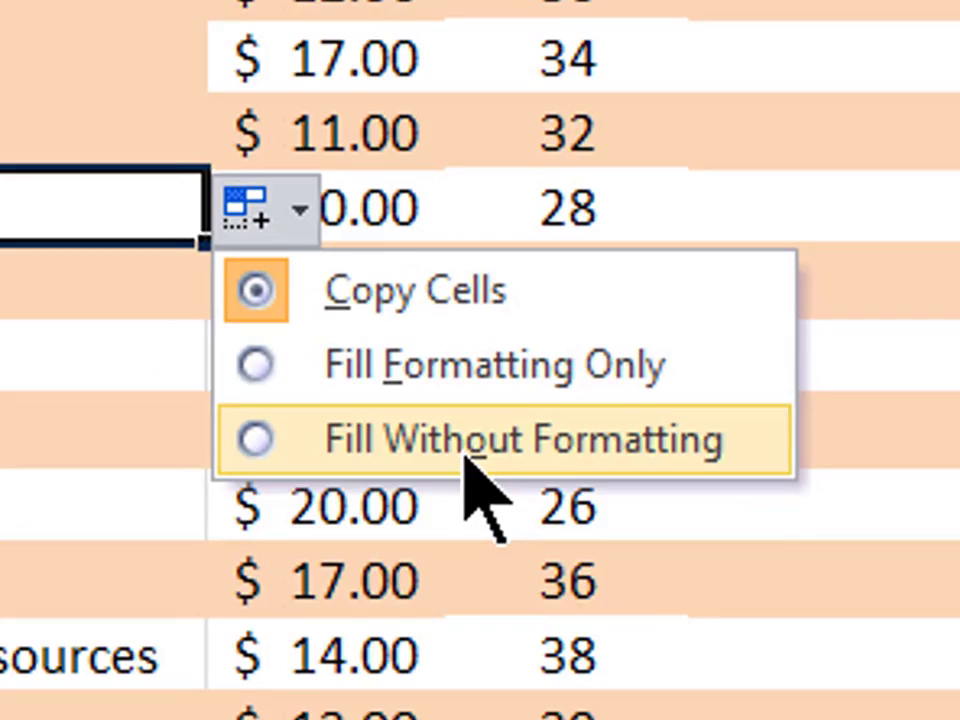
{"action": "left_click", "coordinate": [412, 430]}
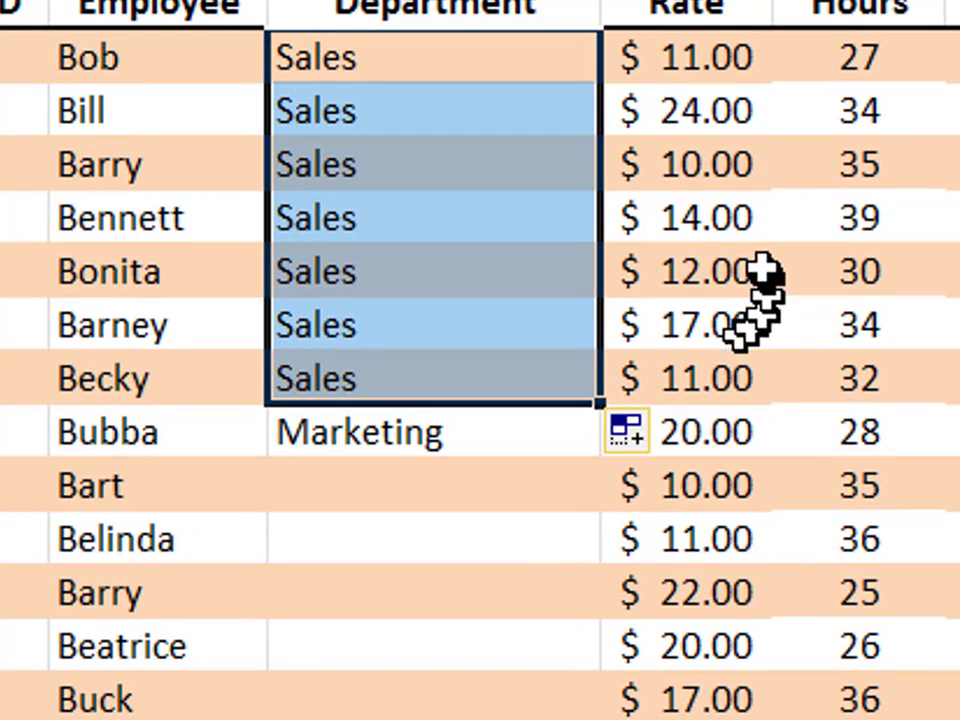
{"action": "left_click", "coordinate": [762, 270]}
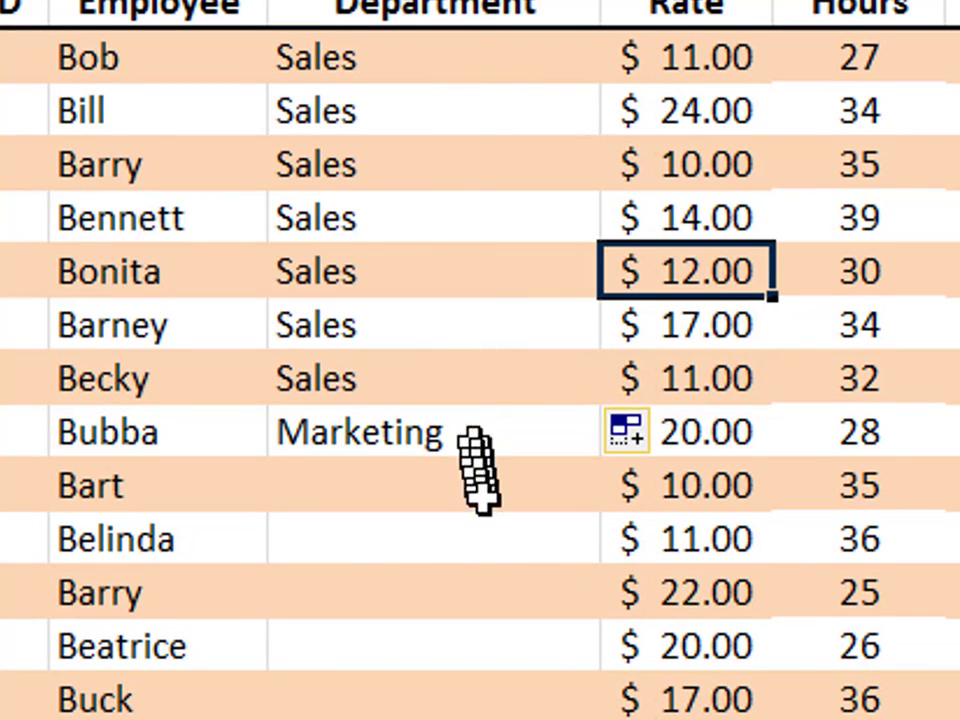
AutoFill Marketing from C13 down the Department column to C18, using the Fill Without Formatting option.
{"action": "scroll", "coordinate": [476, 480], "scroll_direction": "down", "scroll_amount": 2}
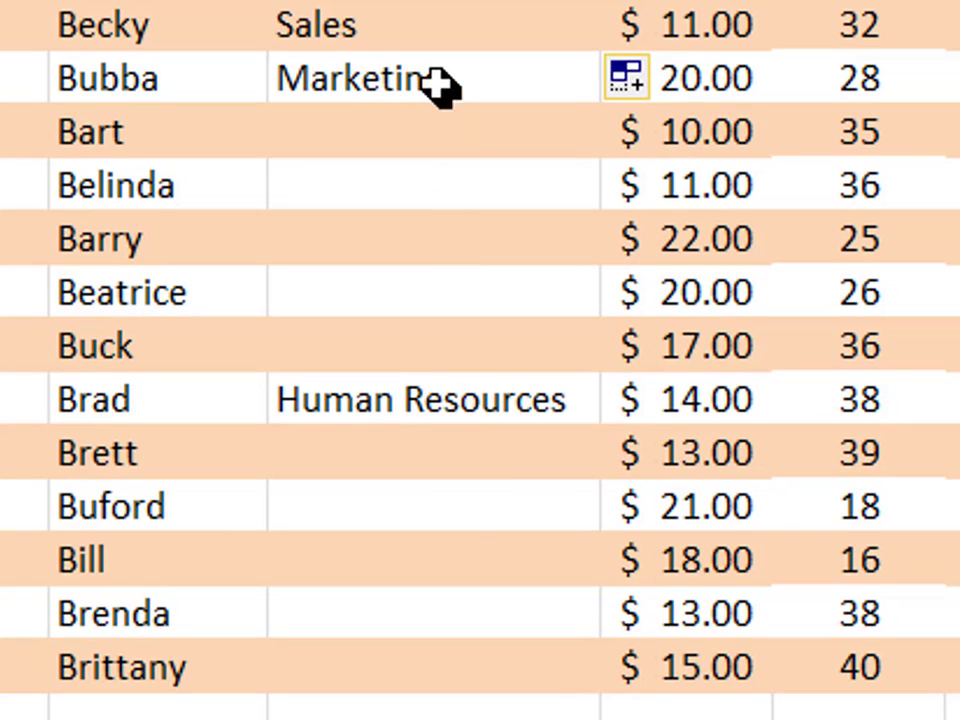
{"action": "left_click", "coordinate": [437, 82]}
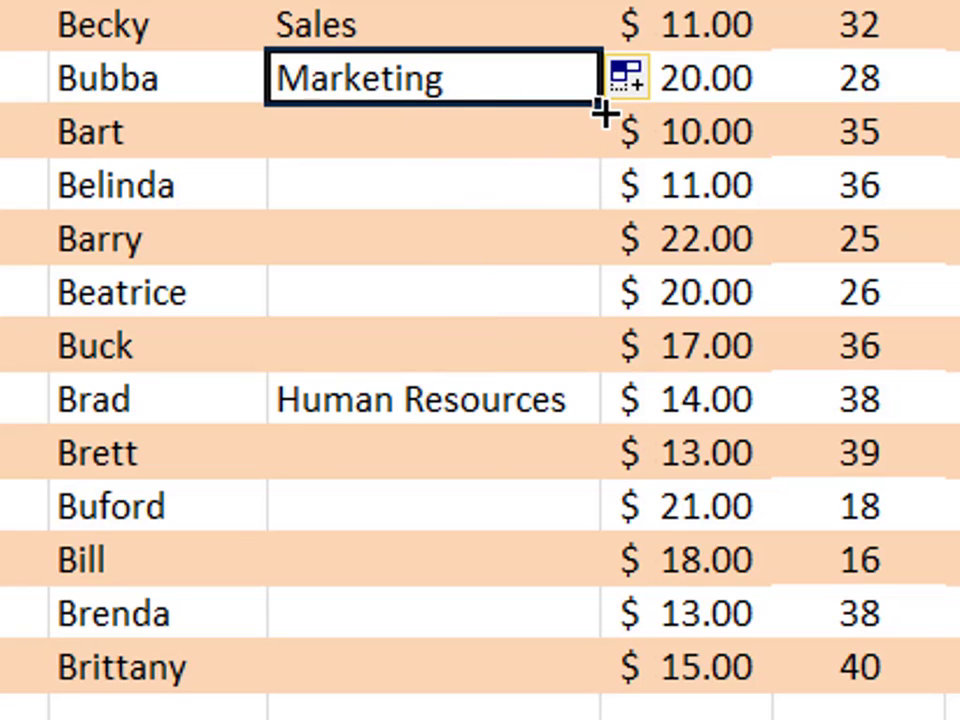
{"action": "left_click_drag", "start_coordinate": [604, 110], "coordinate": [602, 366]}
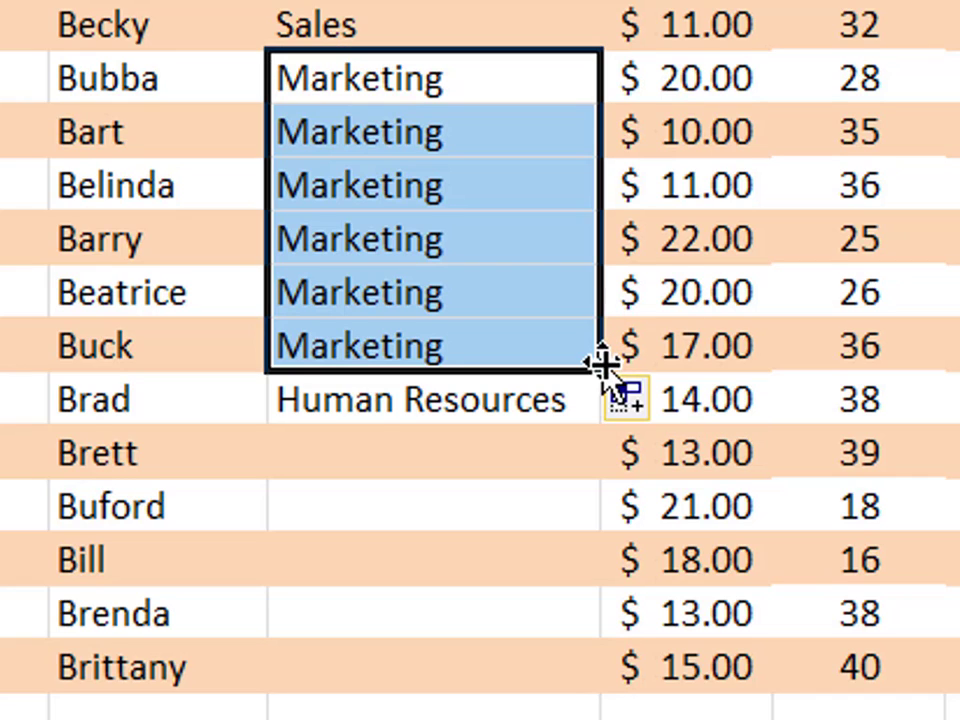
{"action": "left_click", "coordinate": [696, 240]}
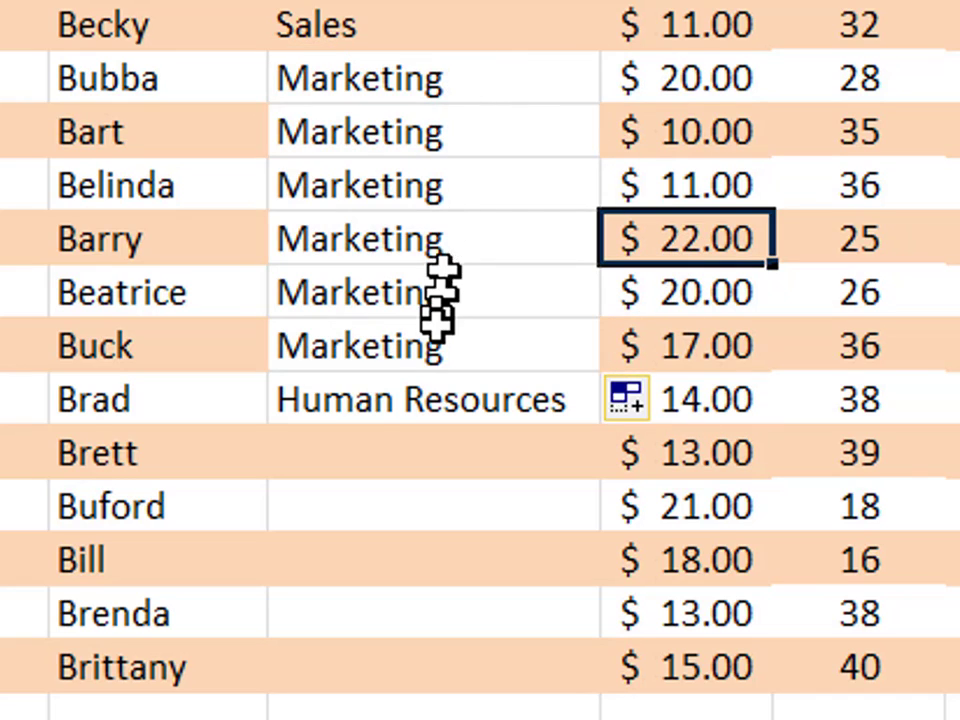
{"action": "left_click", "coordinate": [632, 425]}
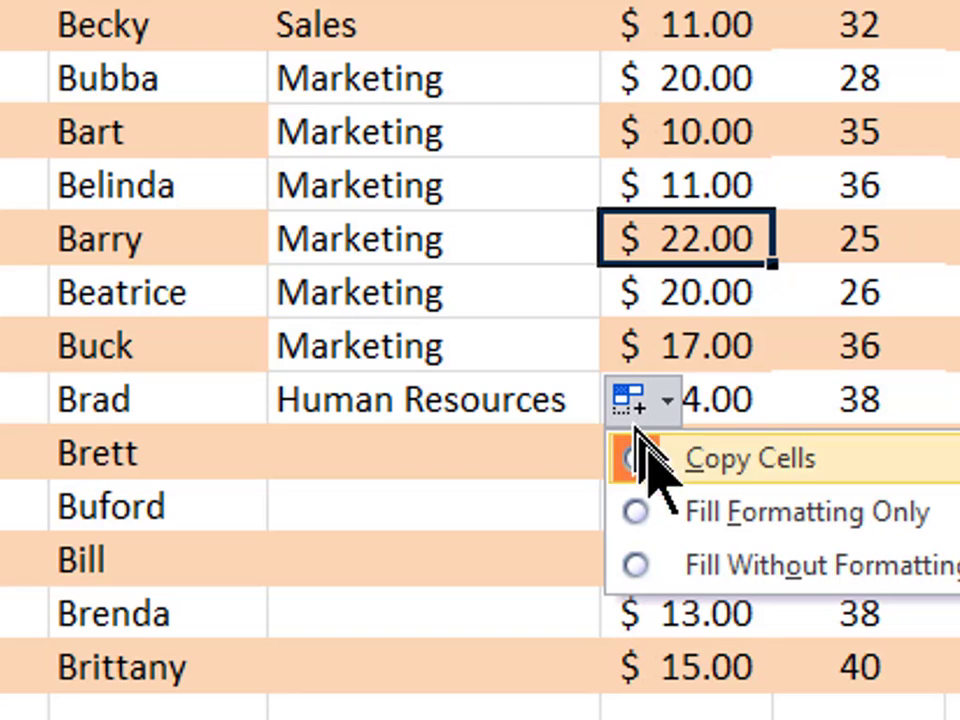
{"action": "left_click", "coordinate": [705, 575]}
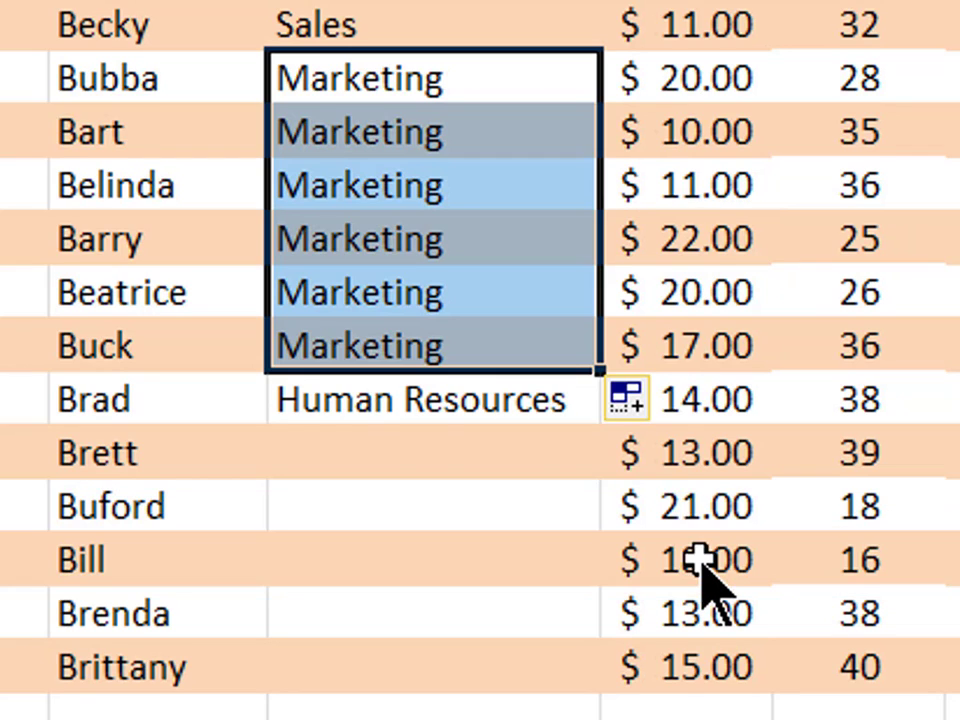
{"action": "left_click", "coordinate": [718, 186]}
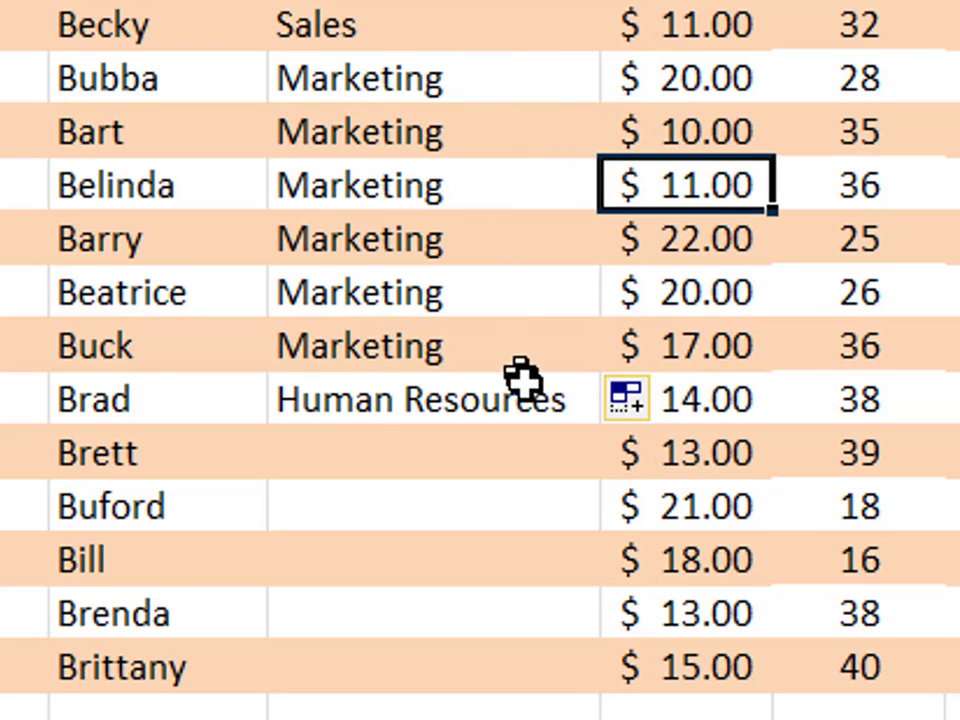
AutoFill Human Resources from C19 down the Department column to C24, using the Fill Without Formatting option.
{"action": "scroll", "coordinate": [525, 390], "scroll_direction": "down", "scroll_amount": 1}
{"action": "scroll", "coordinate": [525, 390], "scroll_direction": "down", "scroll_amount": 1}
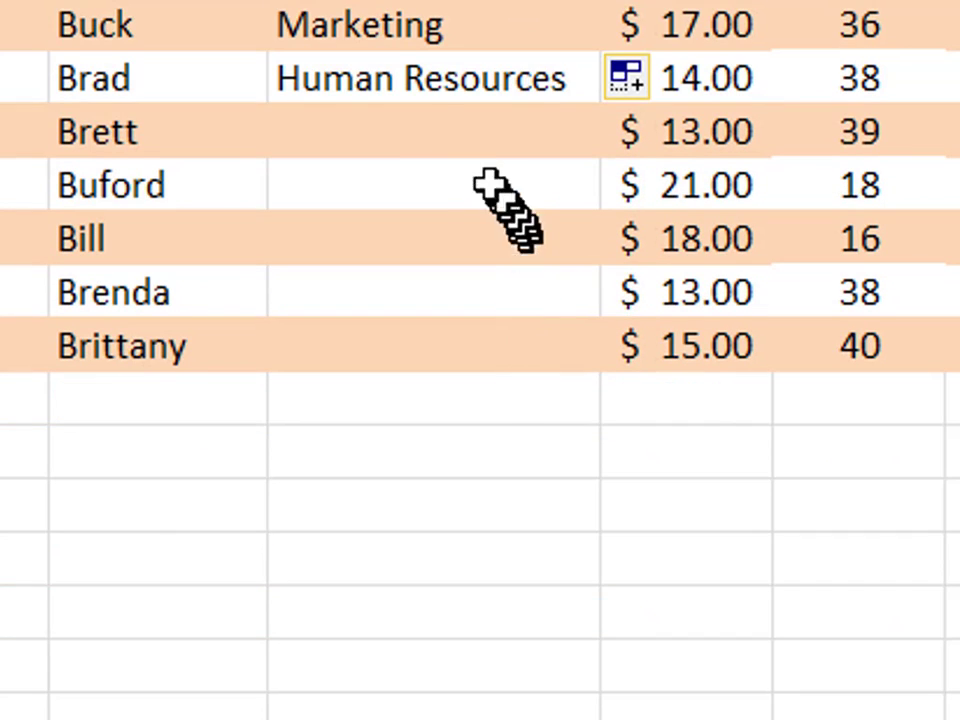
{"action": "left_click", "coordinate": [417, 78]}
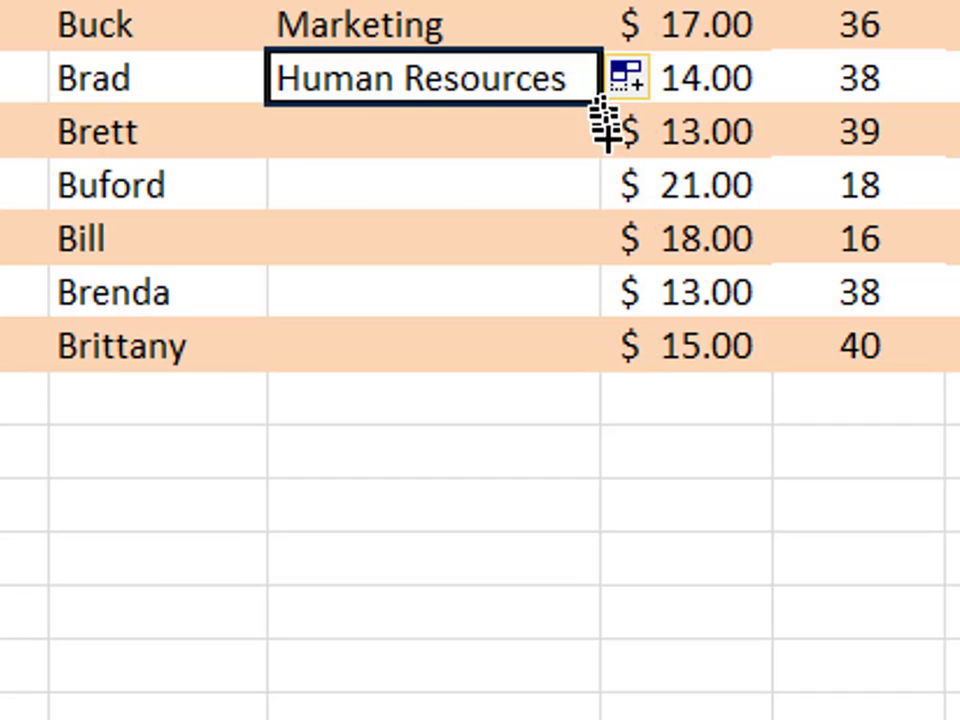
{"action": "left_click_drag", "start_coordinate": [604, 125], "coordinate": [600, 355]}
{"action": "left_click", "coordinate": [705, 228]}
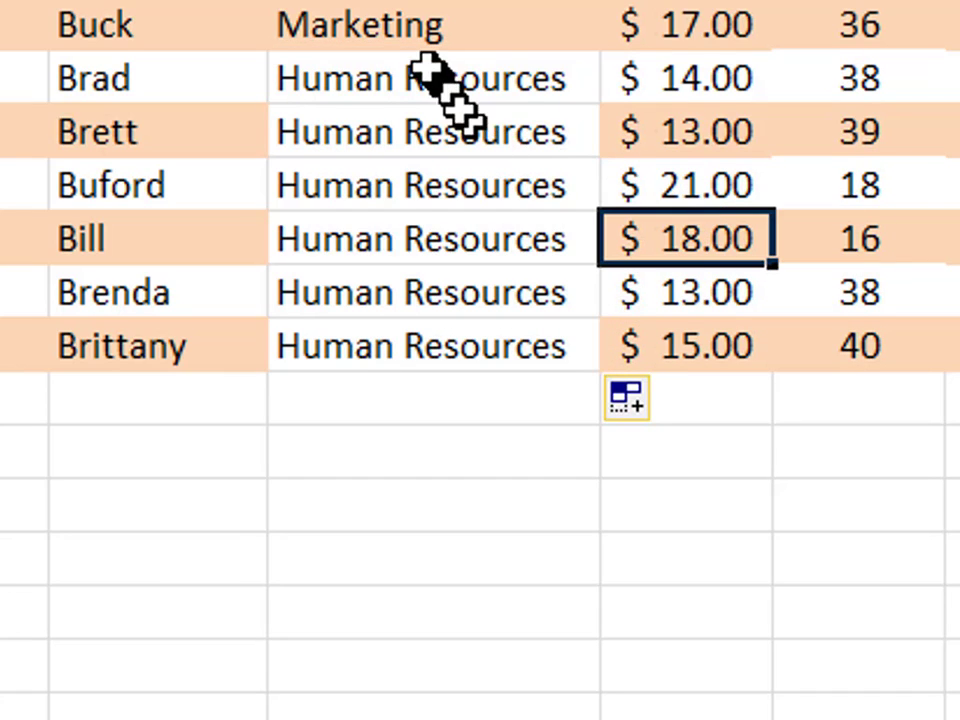
{"action": "left_click", "coordinate": [628, 412]}
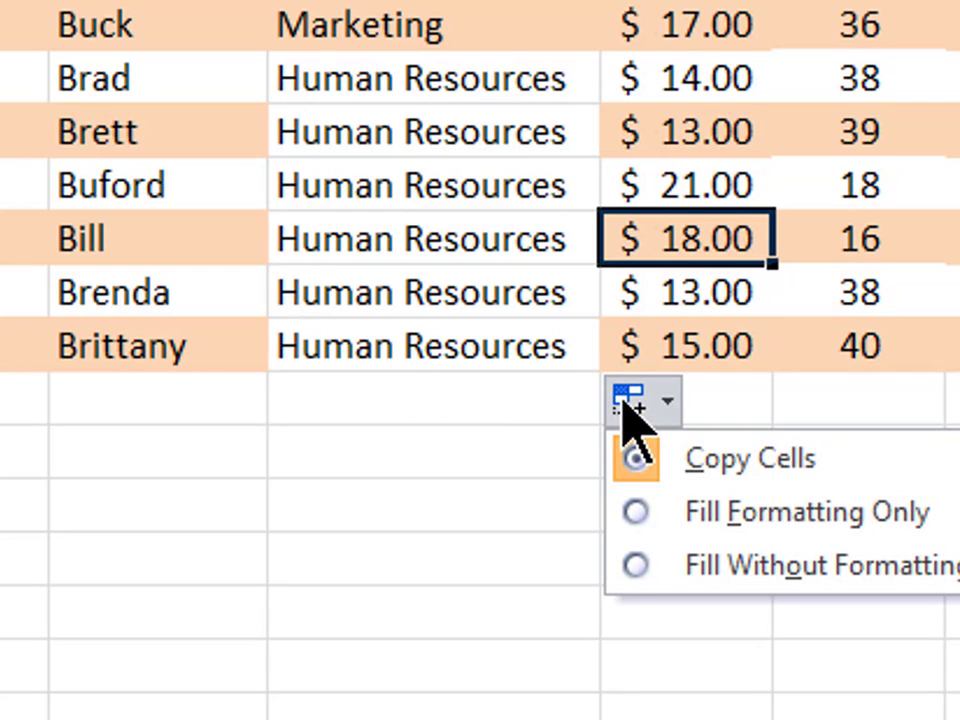
{"action": "left_click", "coordinate": [757, 566]}
{"action": "left_click", "coordinate": [428, 465]}
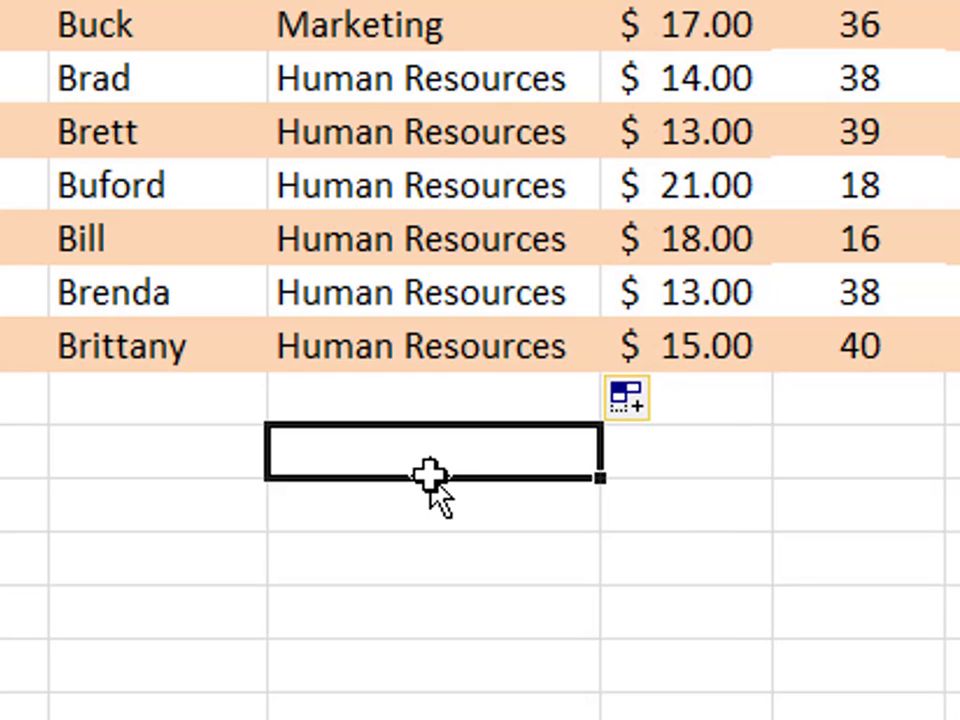
Examine the increments between the first Emp ID numbers in A6 through A9 and the column's purple shading.
{"action": "scroll", "coordinate": [289, 357], "scroll_direction": "up", "scroll_amount": 4}
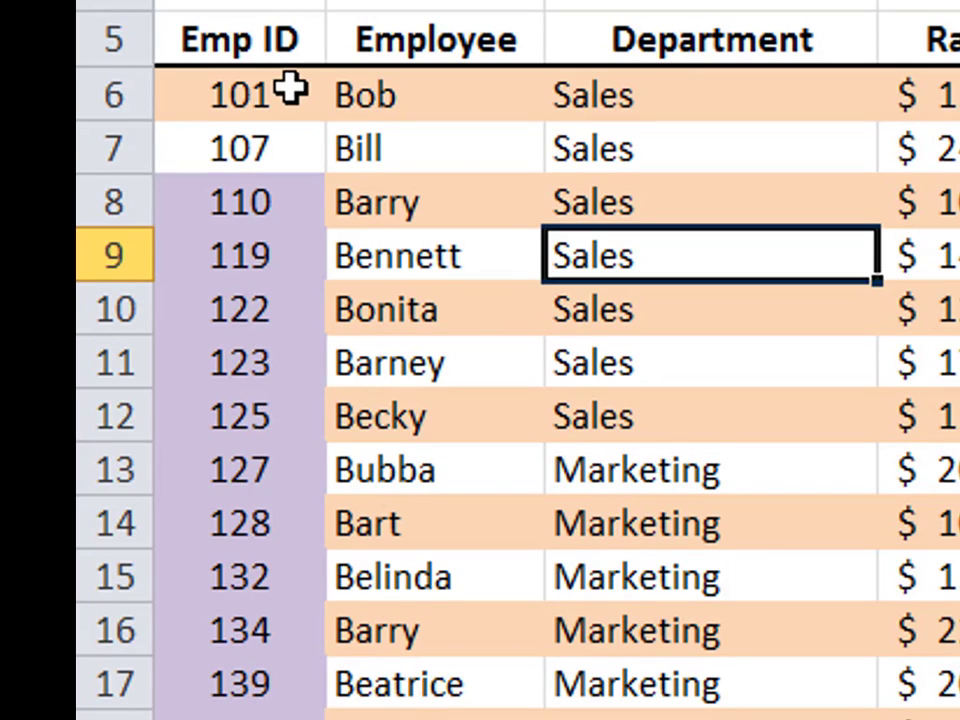
{"action": "left_click", "coordinate": [290, 89]}
{"action": "left_click", "coordinate": [272, 141]}
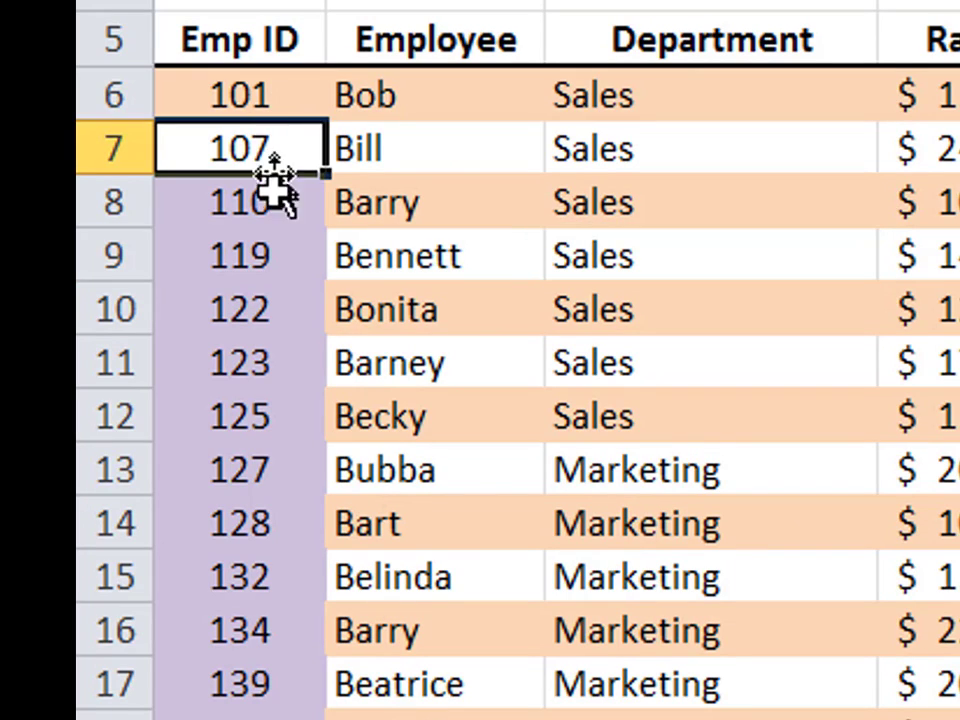
{"action": "left_click", "coordinate": [272, 202]}
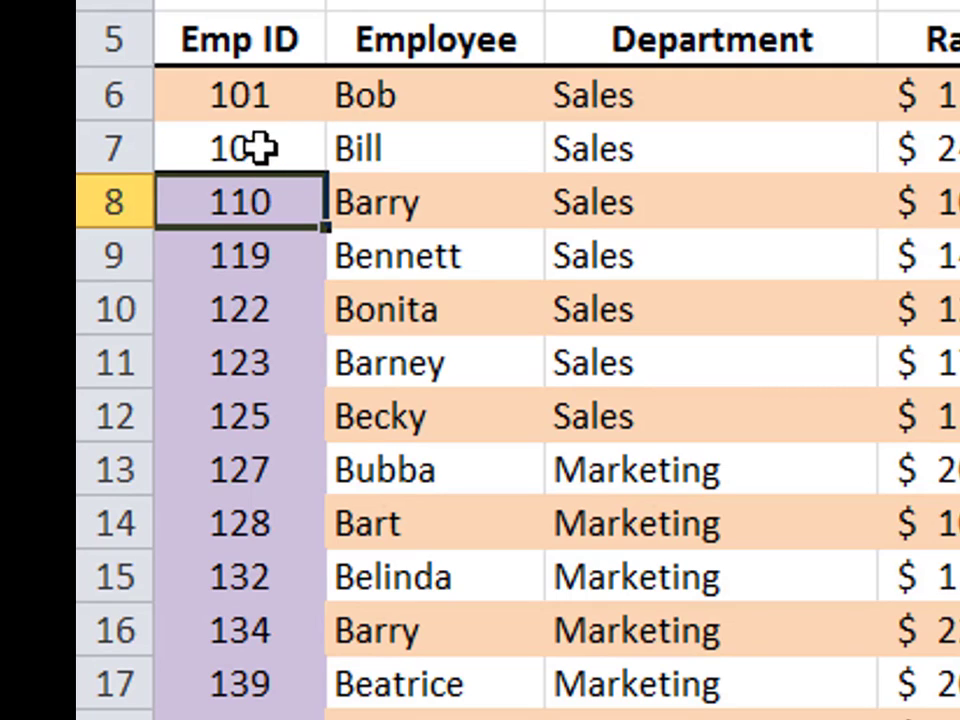
{"action": "mouse_move", "coordinate": [257, 148]}
{"action": "left_mouse_down"}
{"action": "mouse_move", "coordinate": [255, 110]}
{"action": "mouse_move", "coordinate": [268, 111]}
{"action": "mouse_move", "coordinate": [268, 146]}
{"action": "left_mouse_up"}
{"action": "left_click_drag", "start_coordinate": [275, 203], "coordinate": [270, 170]}
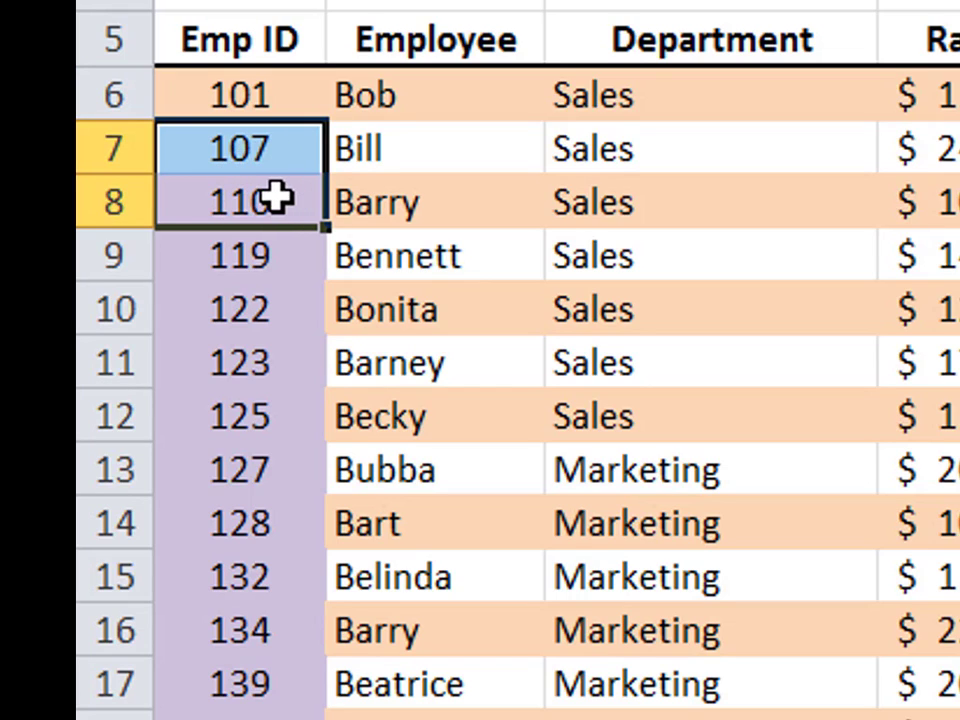
{"action": "left_click", "coordinate": [284, 256]}
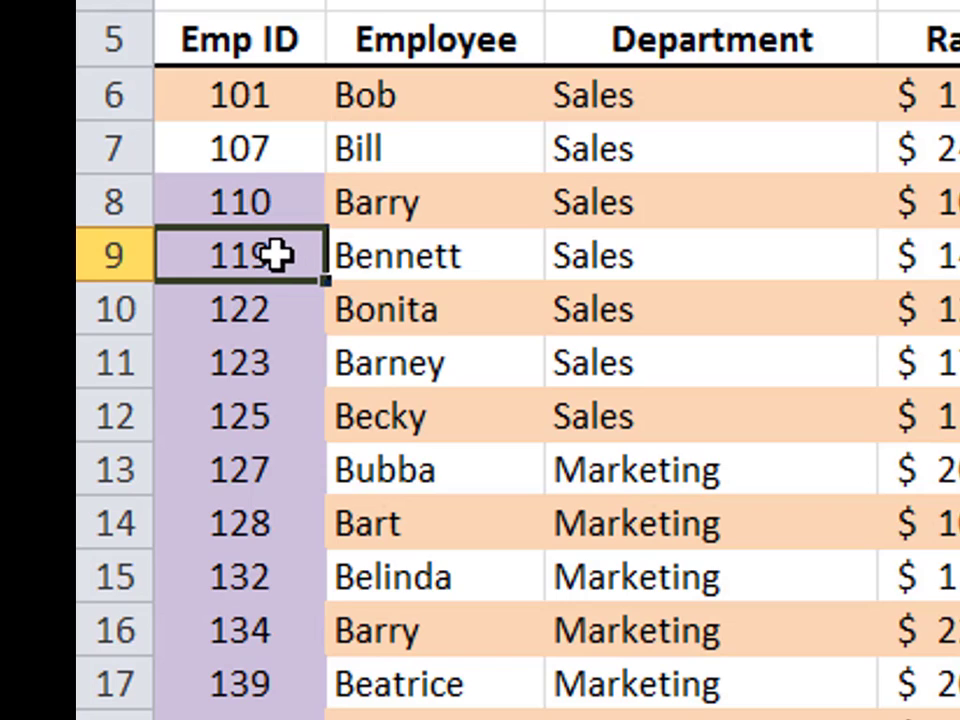
{"action": "left_click_drag", "start_coordinate": [277, 256], "coordinate": [270, 212]}
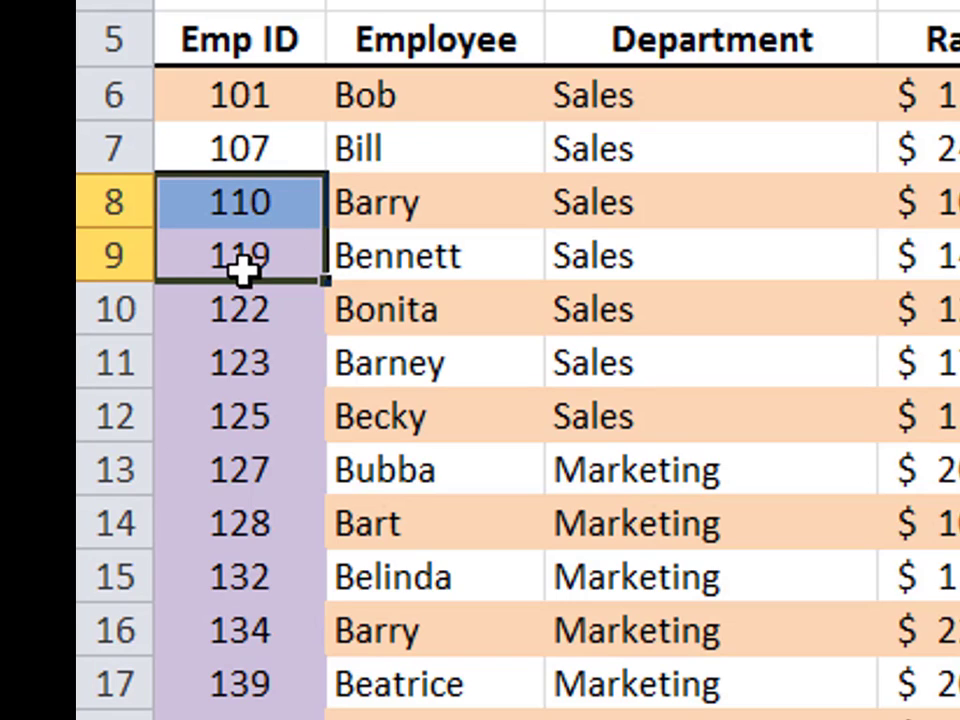
{"action": "left_click", "coordinate": [415, 204]}
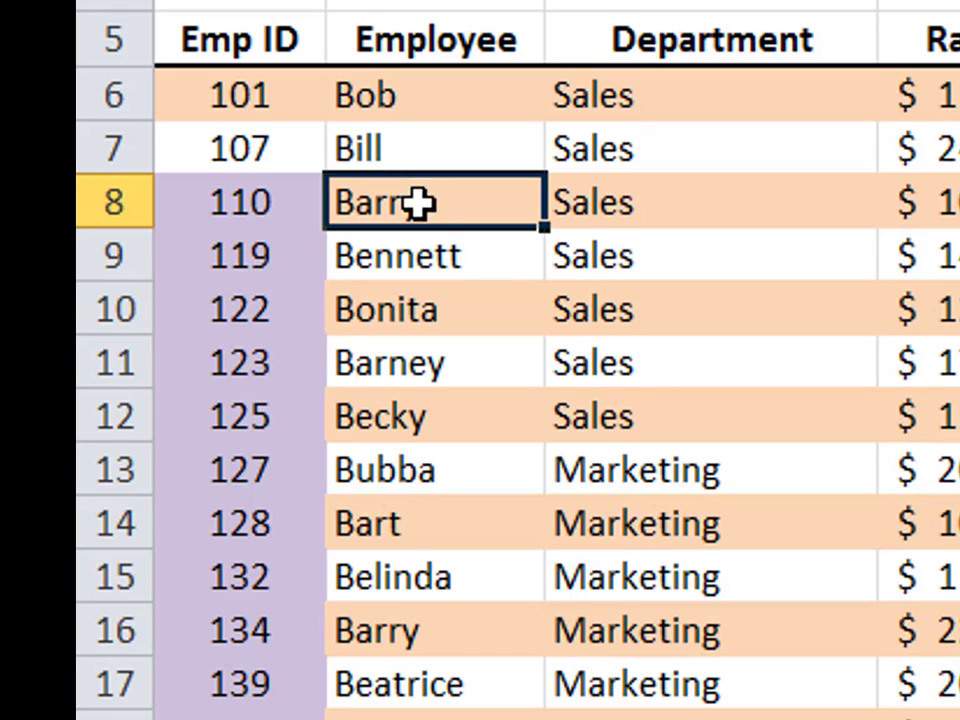
{"action": "left_click", "coordinate": [272, 96]}
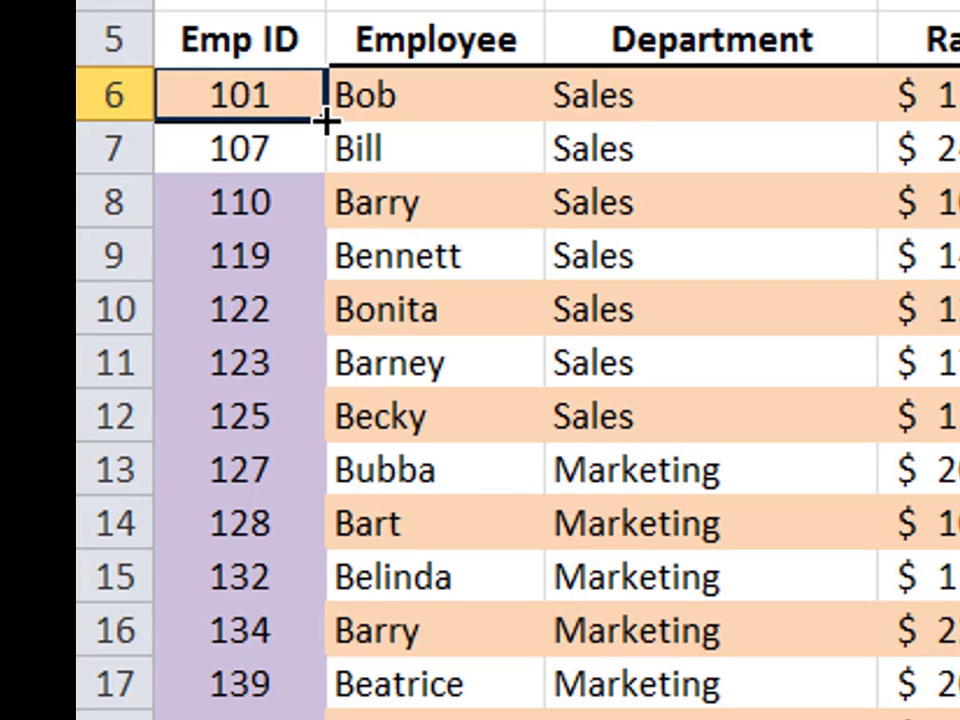
{"action": "mouse_move", "coordinate": [328, 125]}
{"action": "left_mouse_down"}
{"action": "mouse_move", "coordinate": [343, 306]}
{"action": "mouse_move", "coordinate": [338, 124]}
{"action": "left_mouse_up"}
{"action": "left_click_drag", "start_coordinate": [245, 97], "coordinate": [240, 148]}
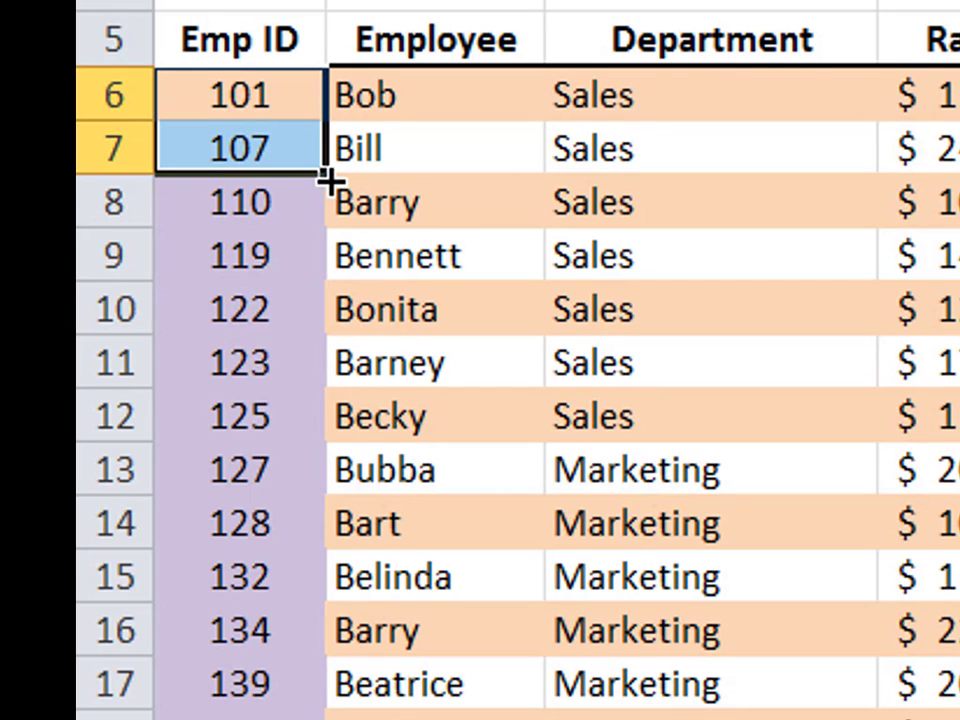
{"action": "left_click", "coordinate": [270, 435]}
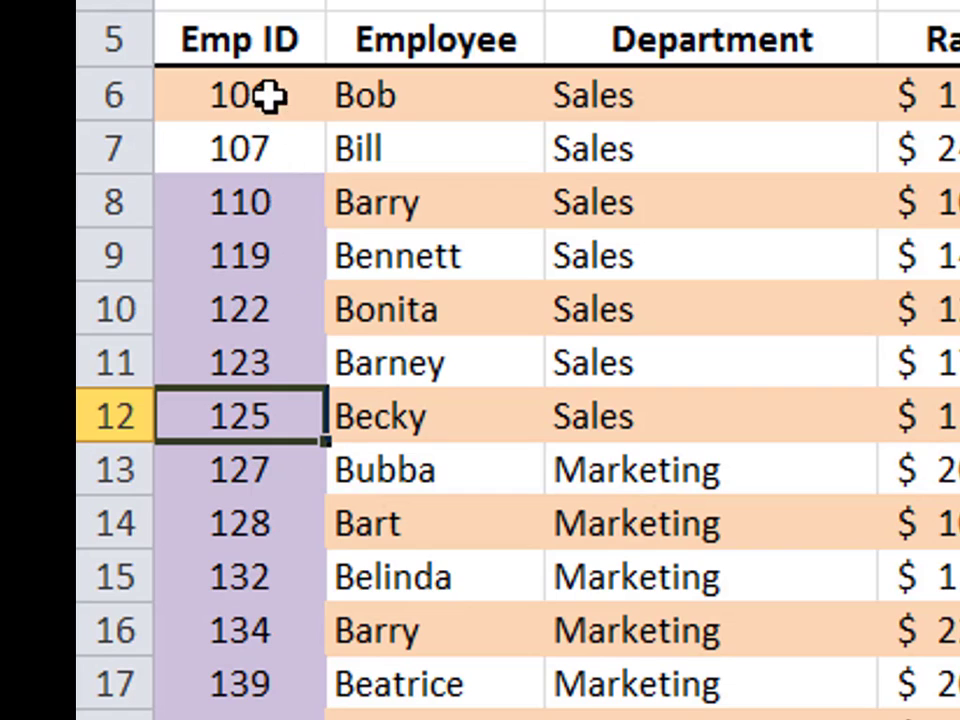
Compare the shading of Emp ID cells A6 and A7 with their rows and with the purple cells from A8 down.
{"action": "left_click", "coordinate": [264, 96]}
{"action": "left_click", "coordinate": [254, 140]}
{"action": "left_click", "coordinate": [251, 90]}
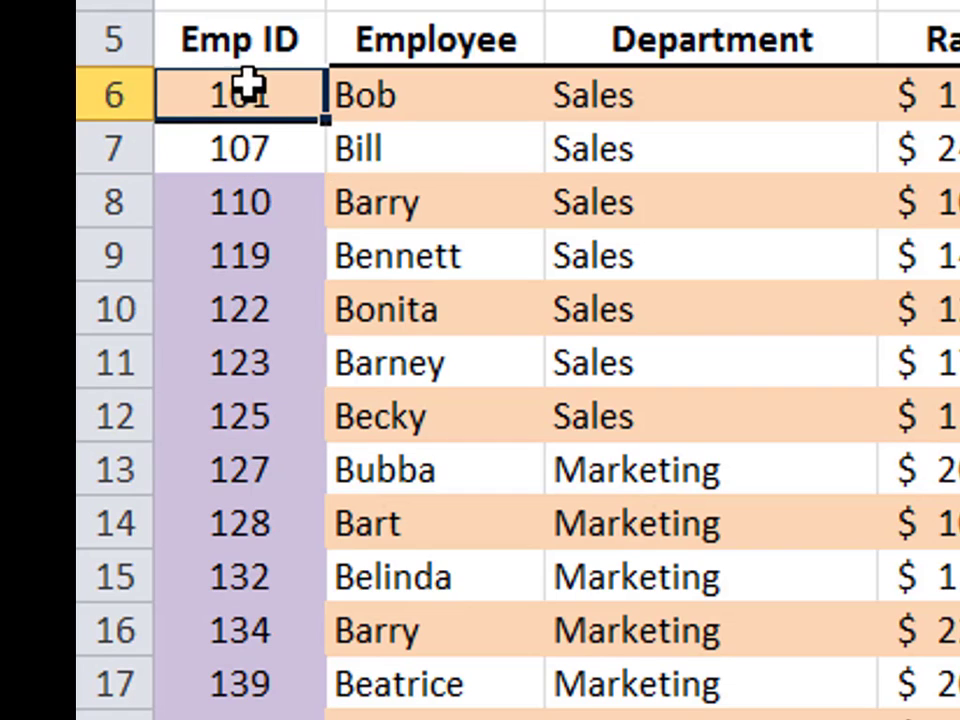
{"action": "left_click", "coordinate": [252, 150]}
{"action": "left_click_drag", "start_coordinate": [447, 95], "coordinate": [900, 150]}
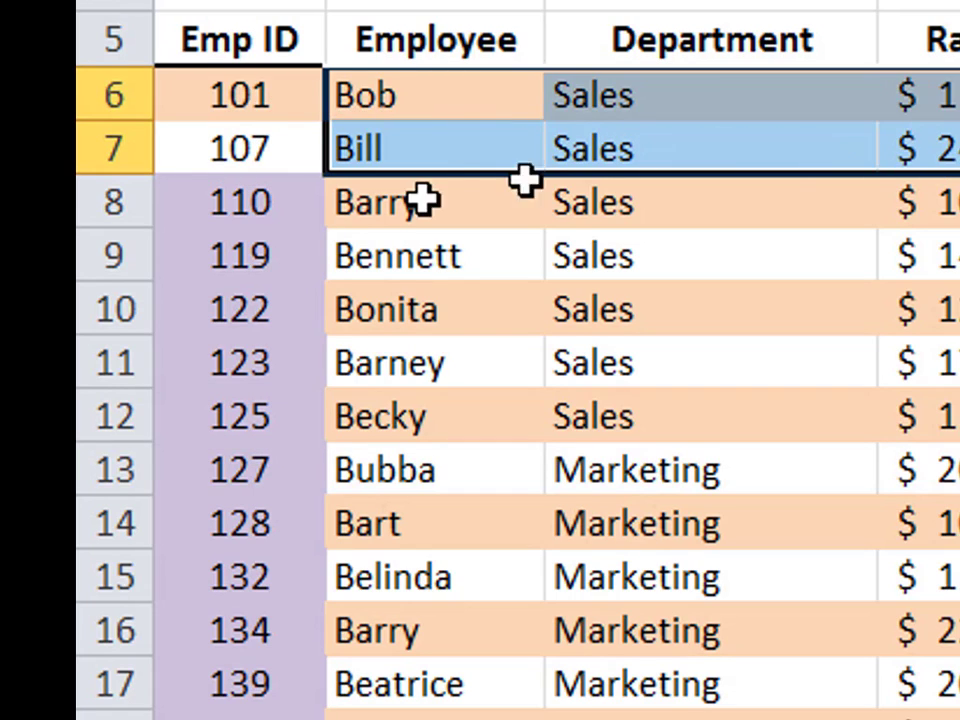
{"action": "left_click_drag", "start_coordinate": [214, 208], "coordinate": [220, 548]}
{"action": "left_click_drag", "start_coordinate": [220, 605], "coordinate": [222, 690]}
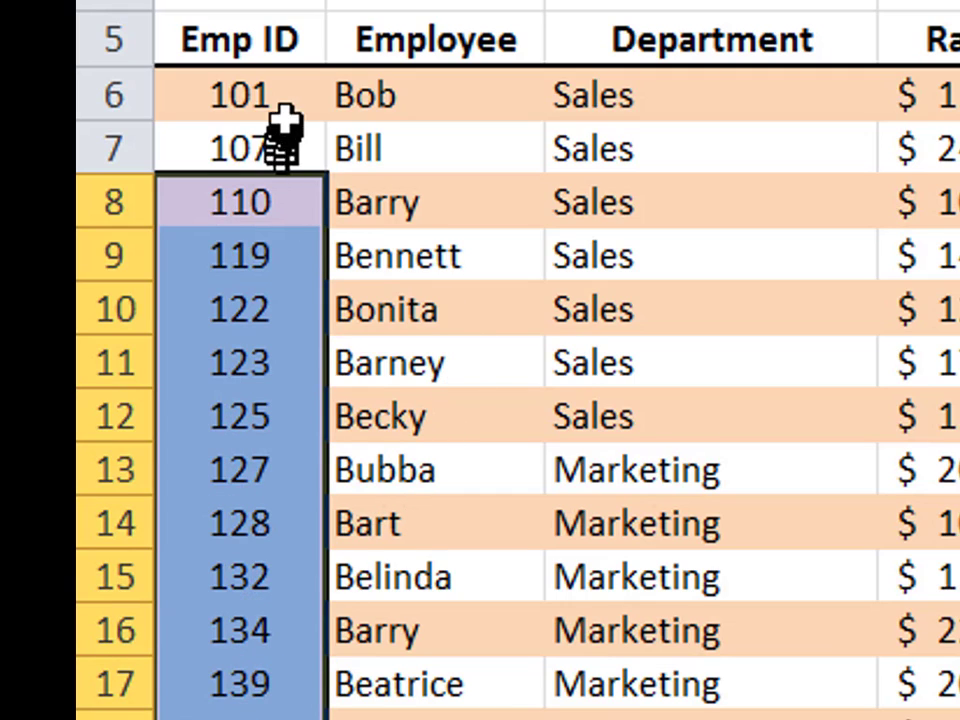
AutoFill the Emp ID column from the two-cell pattern A6:A7 down to A24.
{"action": "left_click", "coordinate": [282, 86]}
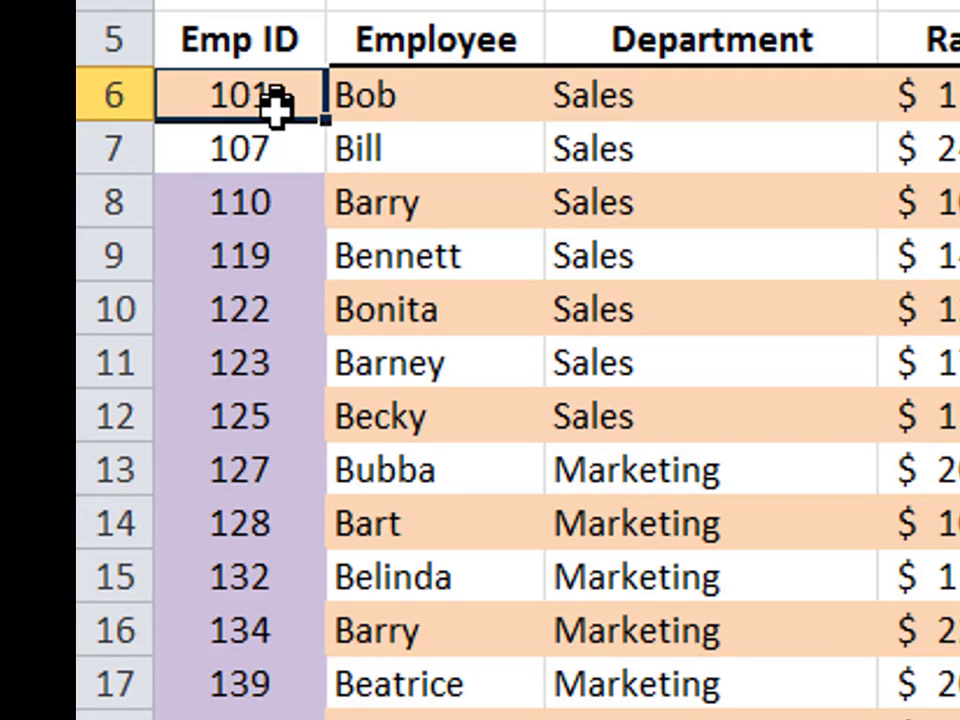
{"action": "left_click_drag", "start_coordinate": [276, 102], "coordinate": [276, 133]}
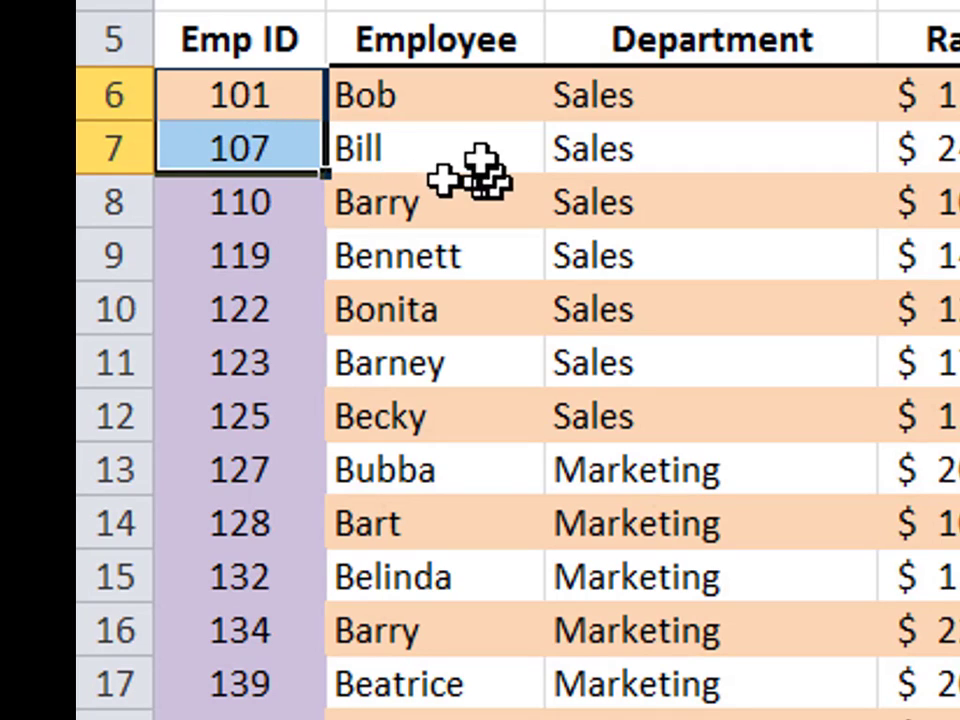
{"action": "left_click", "coordinate": [420, 148]}
{"action": "left_click", "coordinate": [257, 90]}
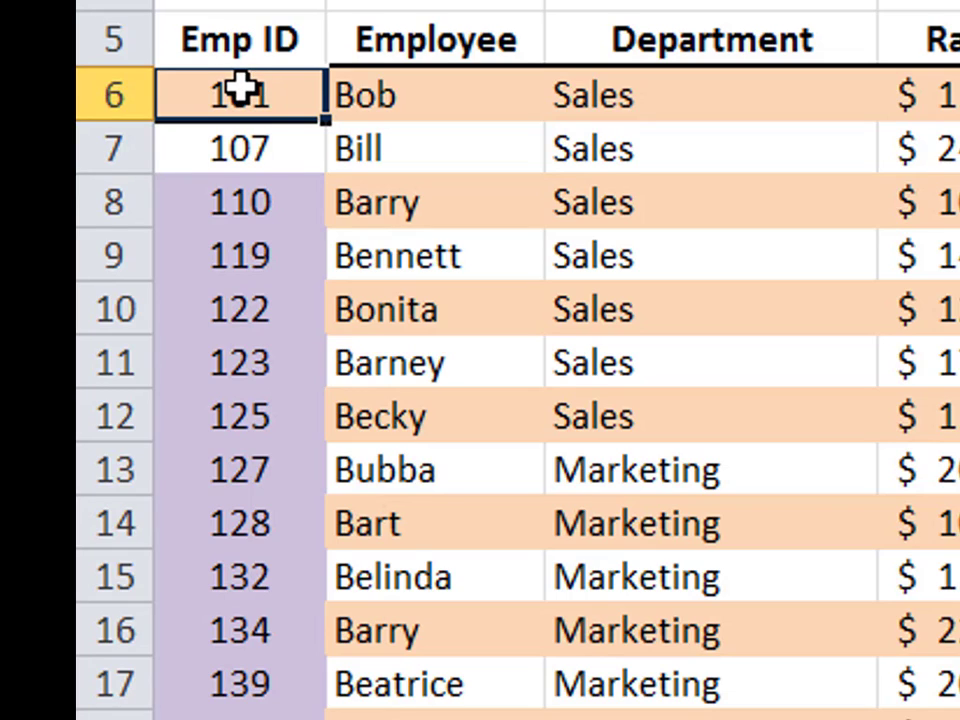
{"action": "left_click_drag", "start_coordinate": [237, 96], "coordinate": [232, 122]}
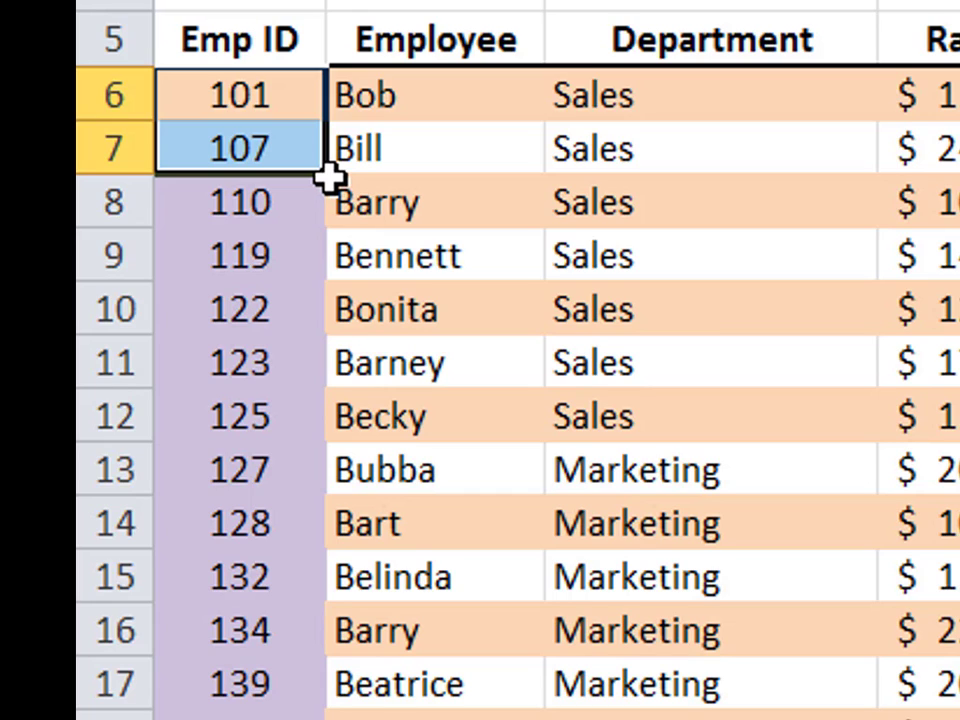
{"action": "left_click_drag", "start_coordinate": [330, 178], "coordinate": [369, 719]}
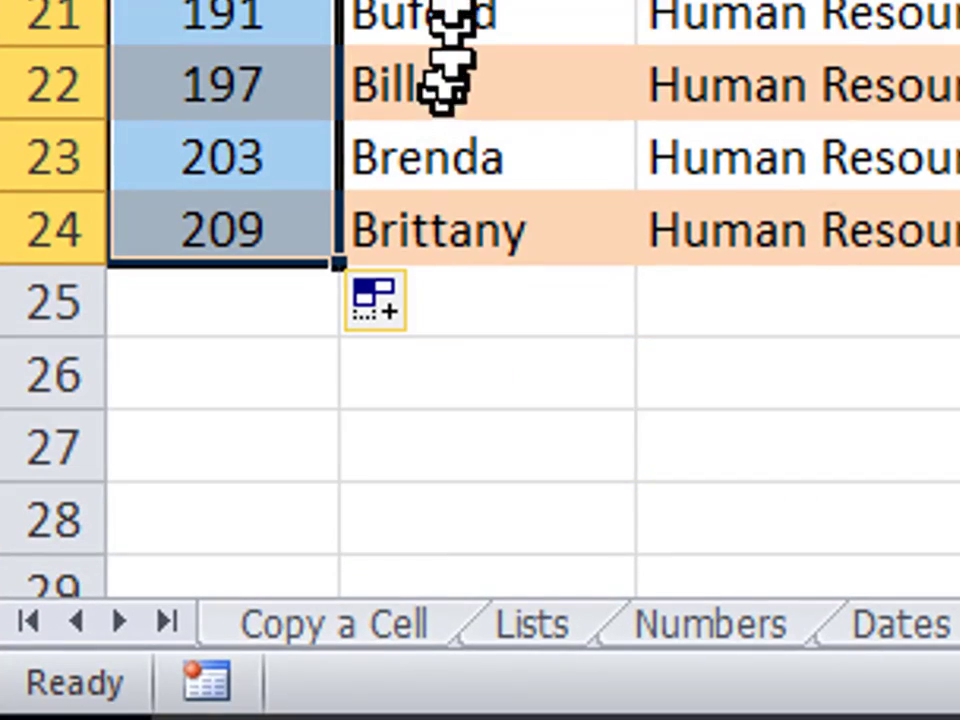
Change the AutoFill option for the filled Emp ID cells to Fill Formatting Only.
{"action": "scroll", "coordinate": [450, 15], "scroll_direction": "down", "scroll_amount": 1}
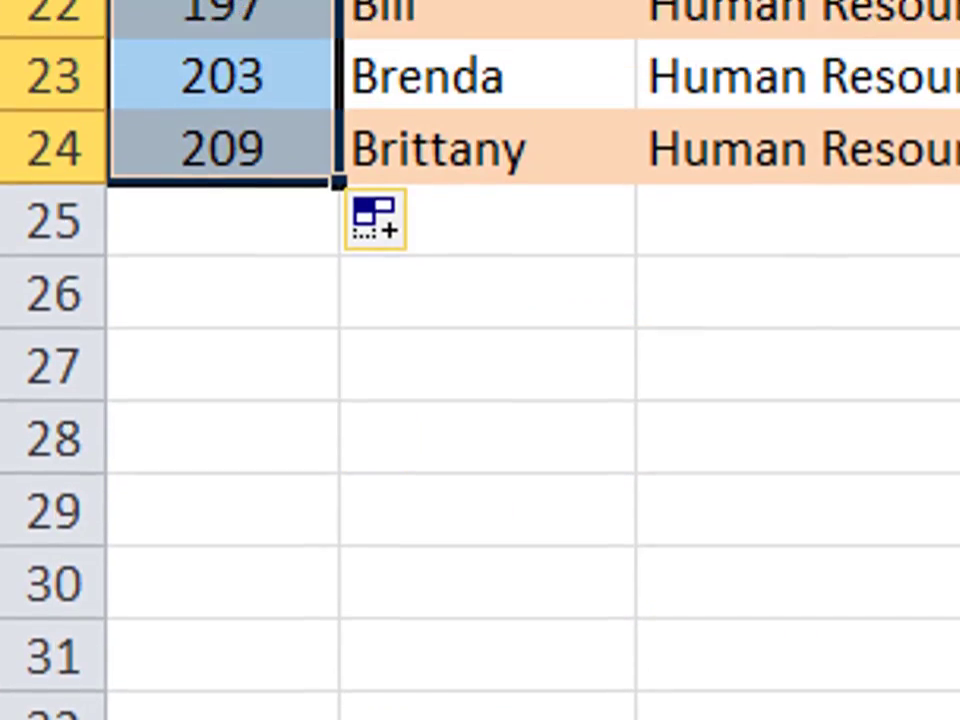
{"action": "scroll", "coordinate": [231, 258], "scroll_direction": "up", "scroll_amount": 1}
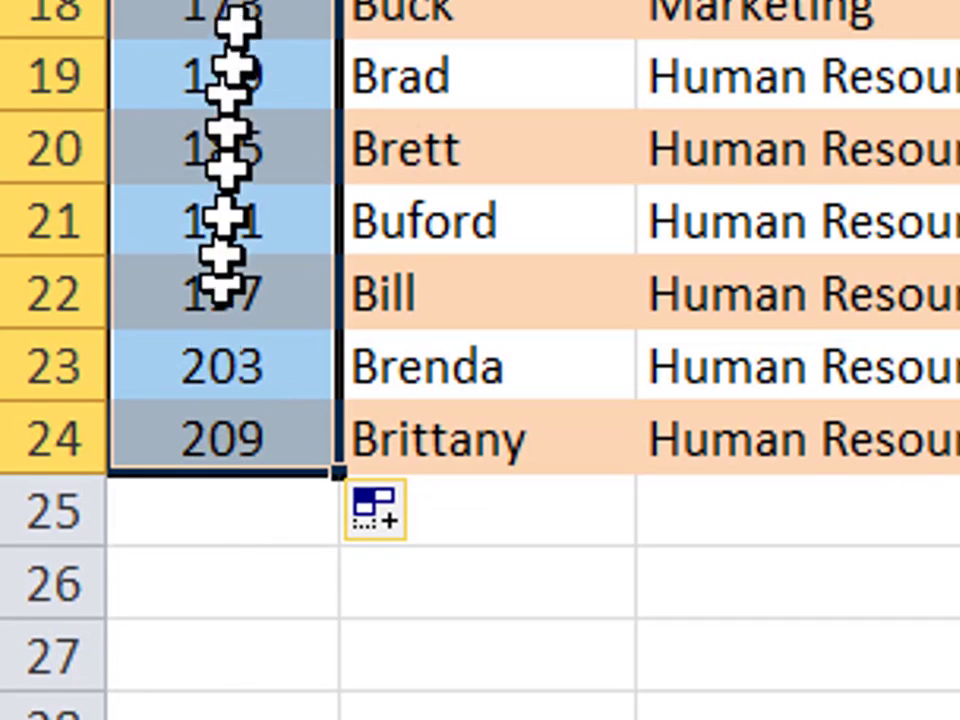
{"action": "scroll", "coordinate": [248, 5], "scroll_direction": "up", "scroll_amount": 3}
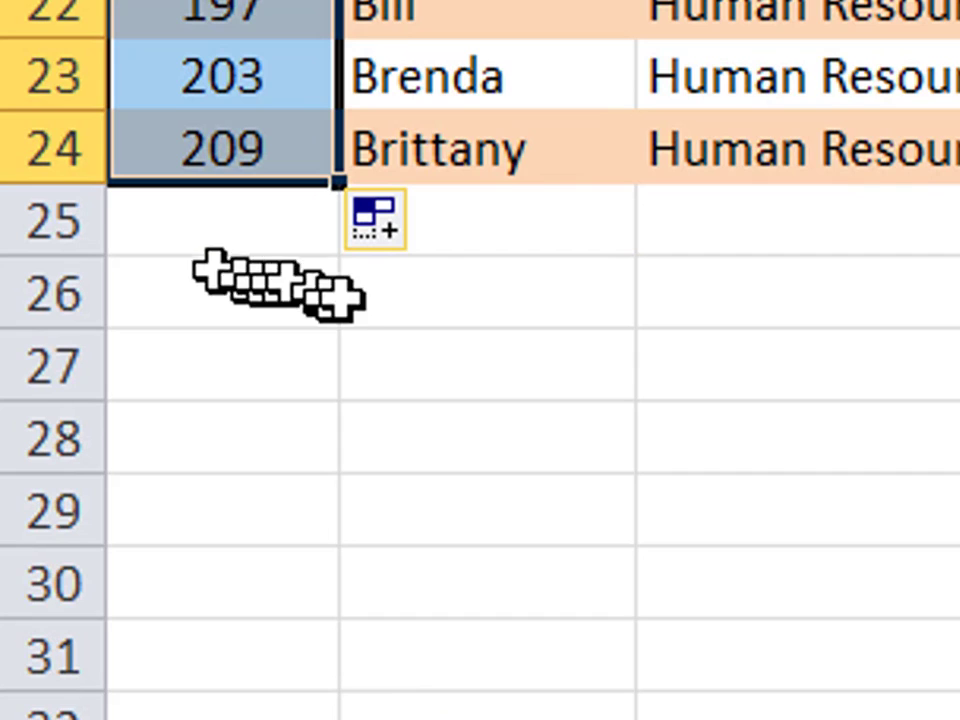
{"action": "left_click", "coordinate": [388, 222]}
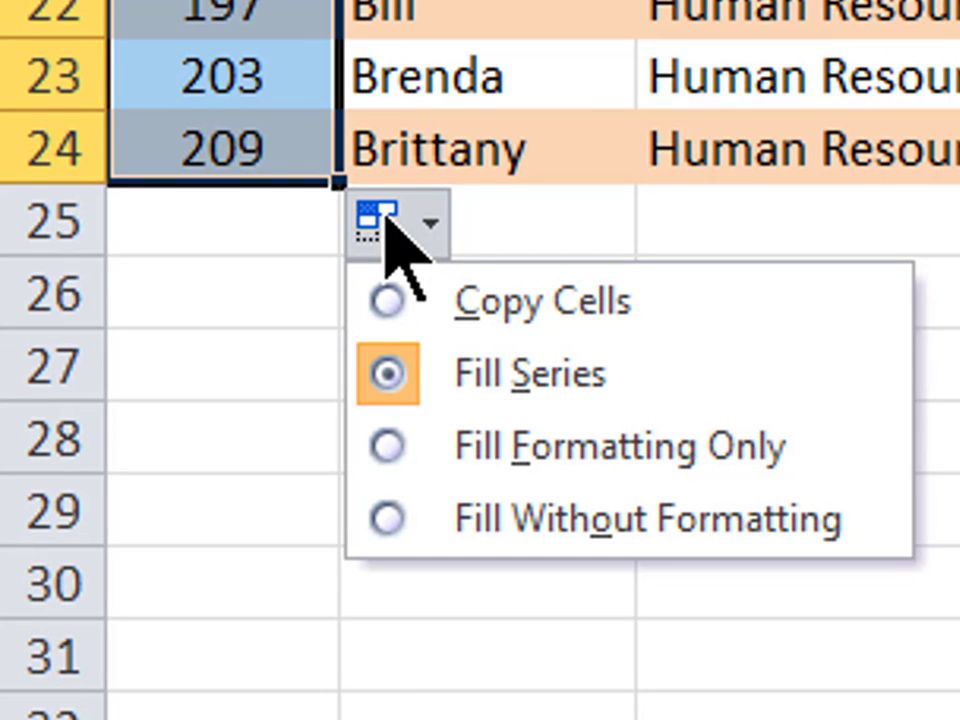
{"action": "left_click", "coordinate": [648, 460]}
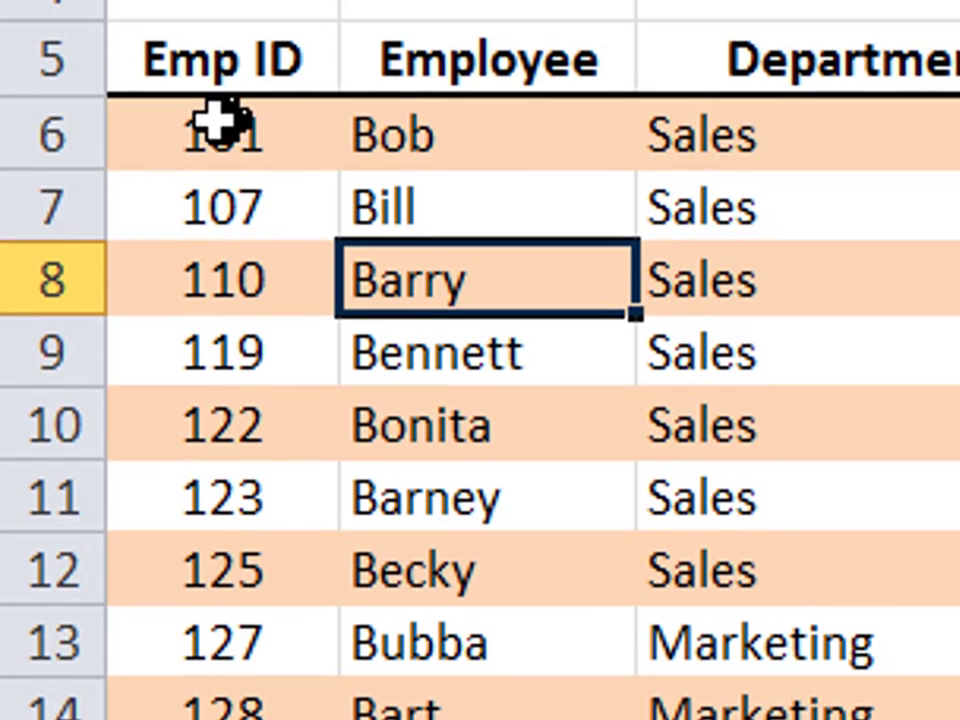
Examine the restored Emp ID numbers and banded row shading from A6 down the column.
{"action": "left_click", "coordinate": [224, 125]}
{"action": "left_click", "coordinate": [205, 215]}
{"action": "left_click", "coordinate": [200, 285]}
{"action": "left_click", "coordinate": [205, 352]}
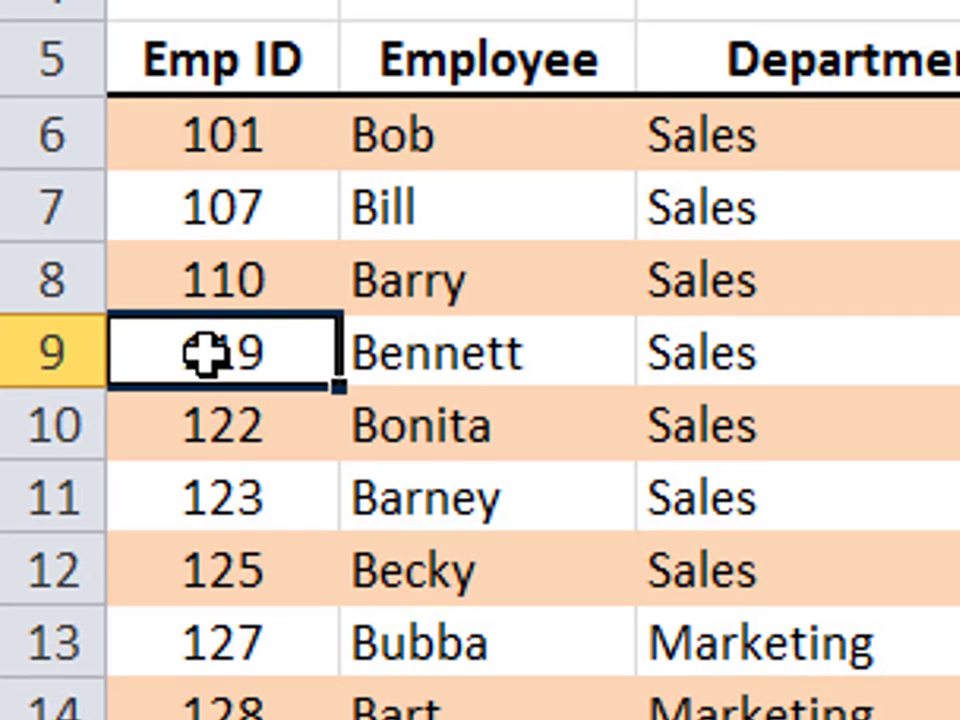
{"action": "left_click_drag", "start_coordinate": [212, 137], "coordinate": [208, 326]}
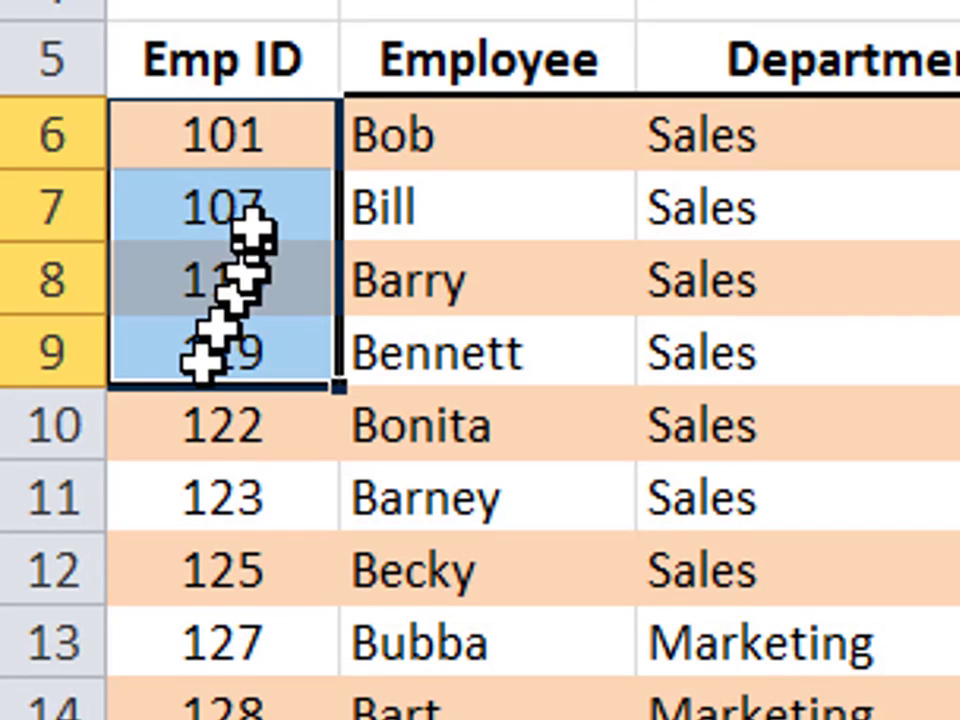
{"action": "left_click", "coordinate": [250, 190]}
{"action": "left_click", "coordinate": [251, 276]}
{"action": "left_click", "coordinate": [259, 356]}
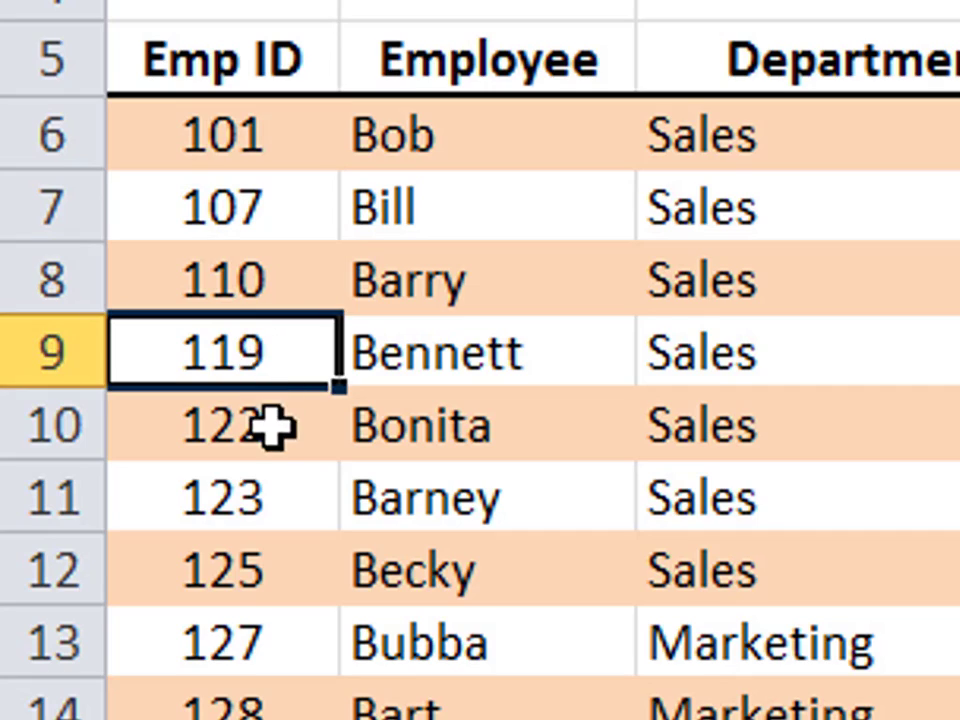
{"action": "left_click", "coordinate": [270, 424]}
{"action": "left_click", "coordinate": [285, 548]}
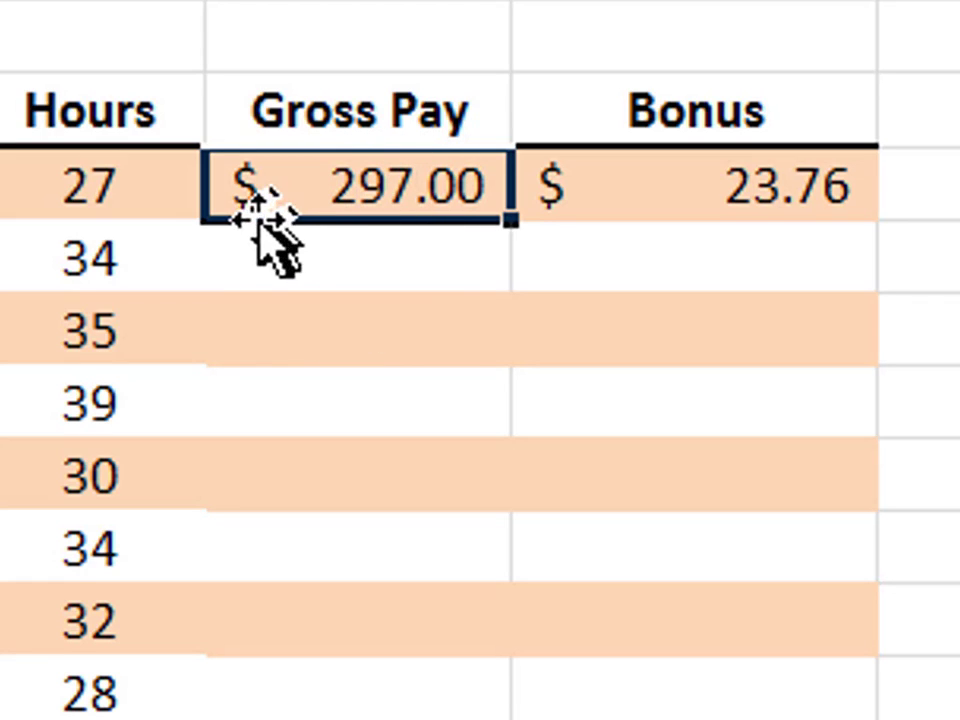
Inspect the Gross Pay formula in F6 and its references, and the empty cells below it.
{"action": "key", "text": "F2"}
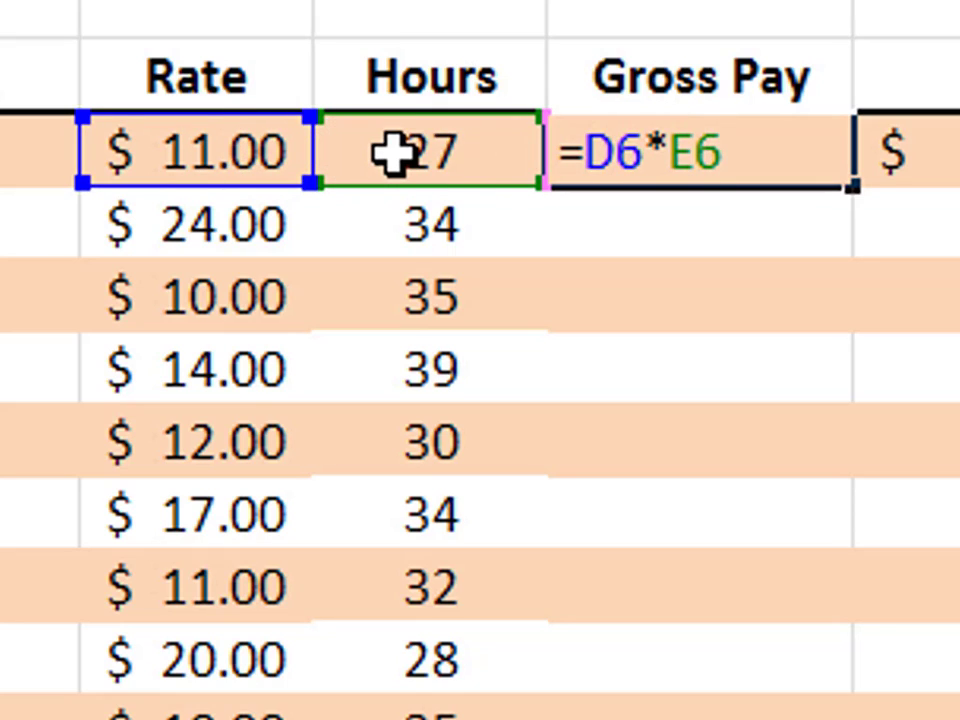
{"action": "key", "text": "ctrl+Return"}
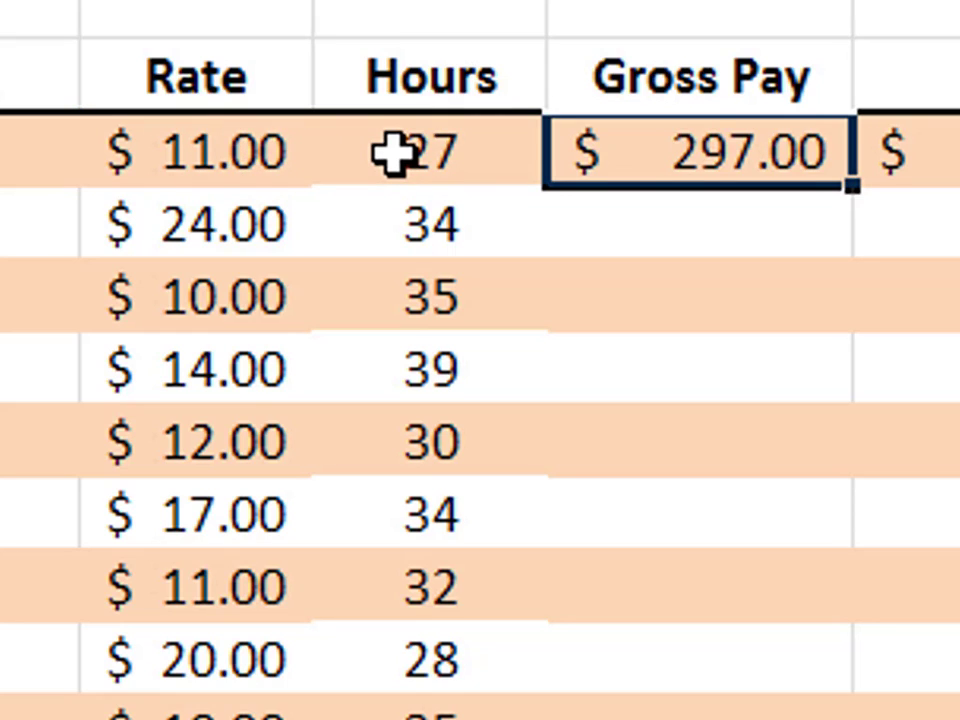
{"action": "left_click", "coordinate": [632, 252]}
{"action": "left_click", "coordinate": [635, 298]}
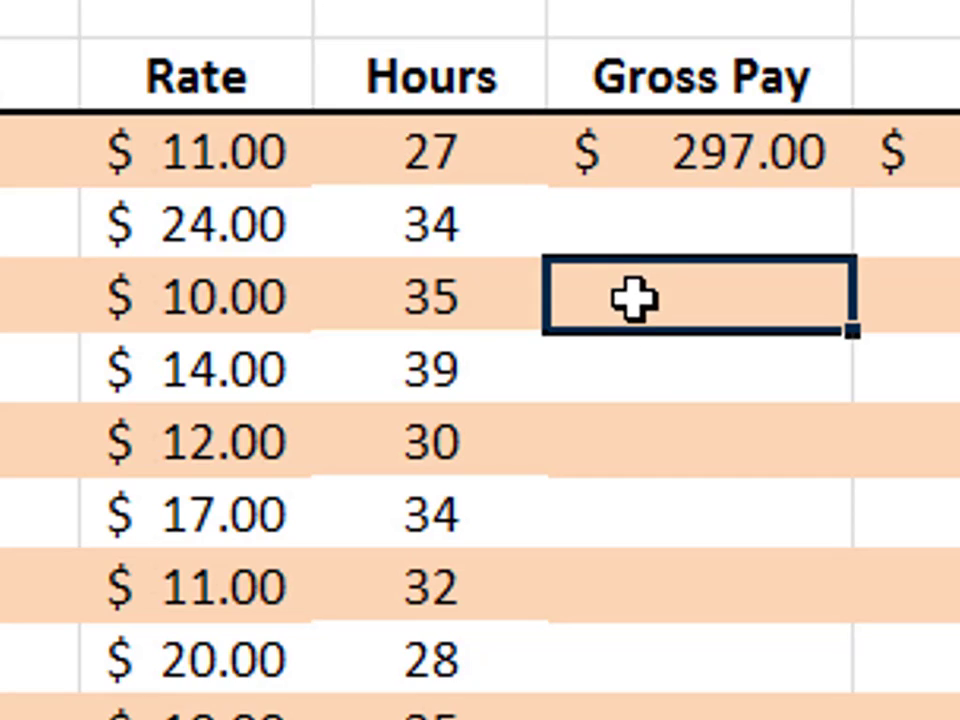
{"action": "left_click", "coordinate": [642, 366]}
{"action": "left_click", "coordinate": [641, 440]}
{"action": "left_click", "coordinate": [641, 485]}
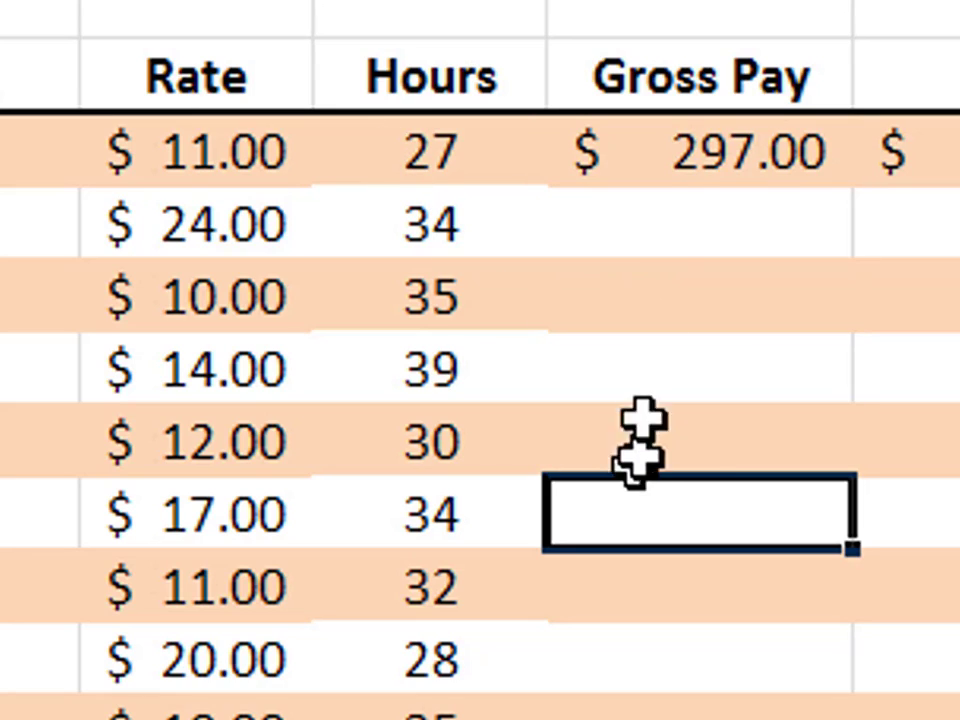
{"action": "left_click", "coordinate": [652, 158]}
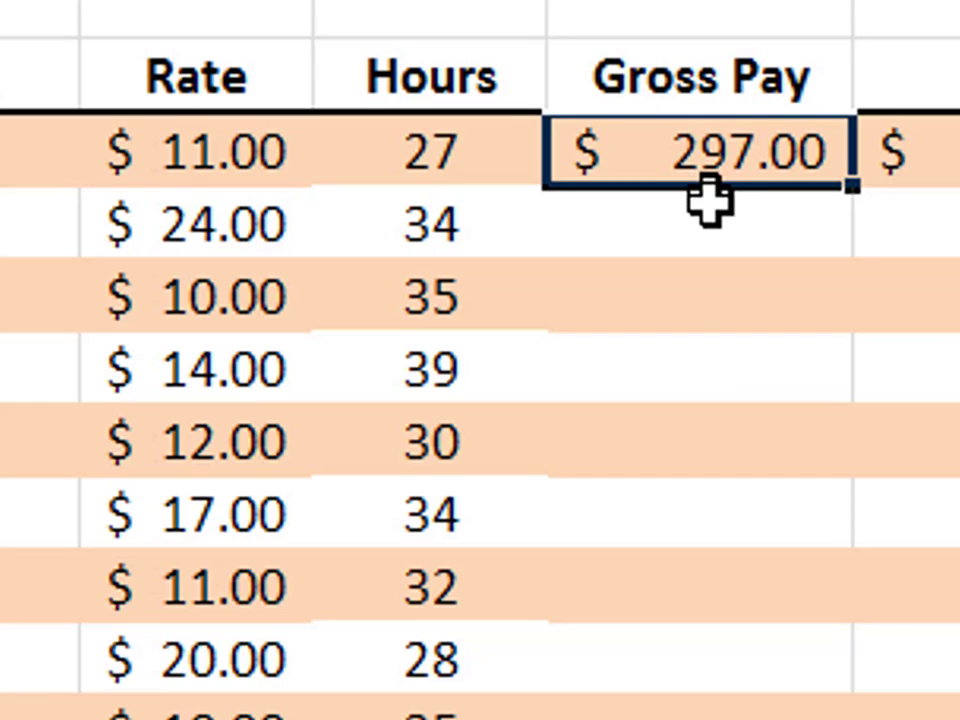
{"action": "left_click_drag", "start_coordinate": [707, 199], "coordinate": [765, 712]}
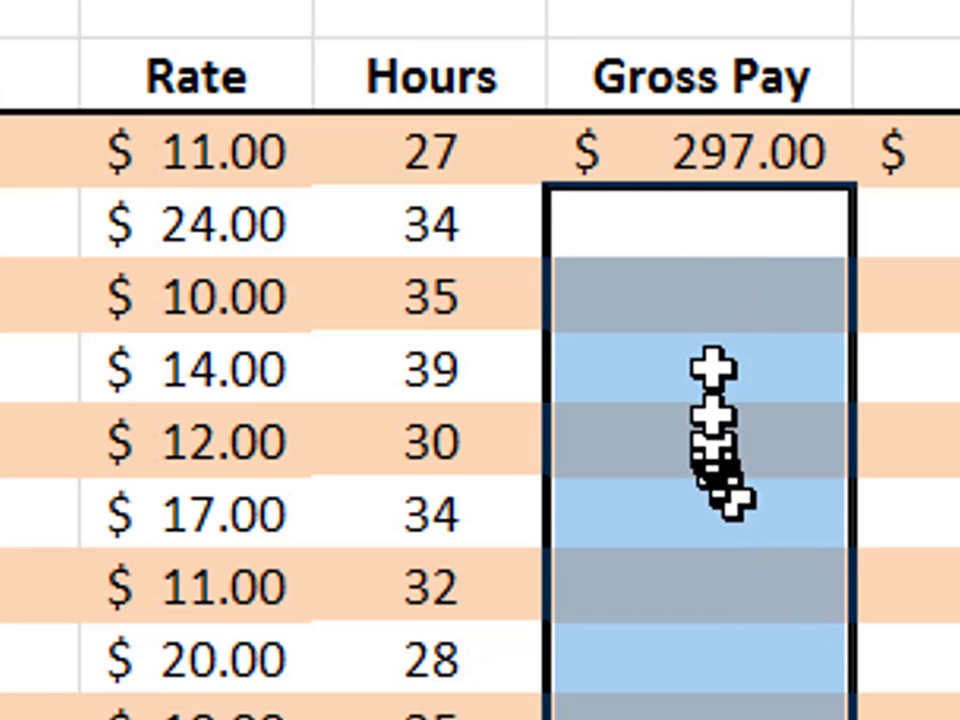
AutoFill the Gross Pay formula from F6 down to the last employee row.
{"action": "left_click", "coordinate": [688, 152]}
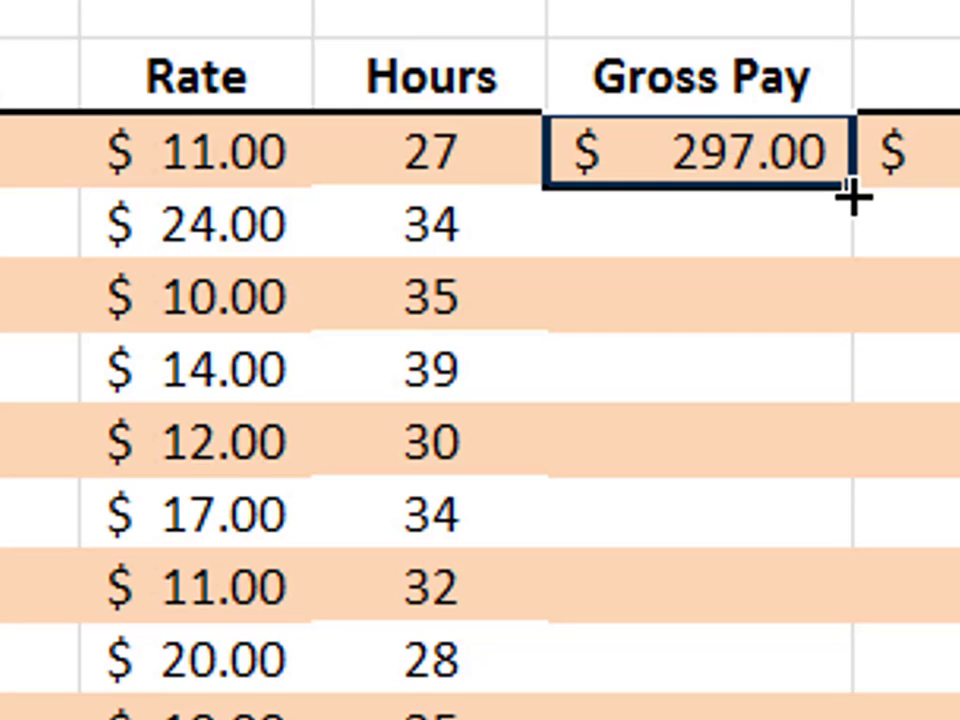
{"action": "left_click_drag", "start_coordinate": [851, 197], "coordinate": [900, 715]}
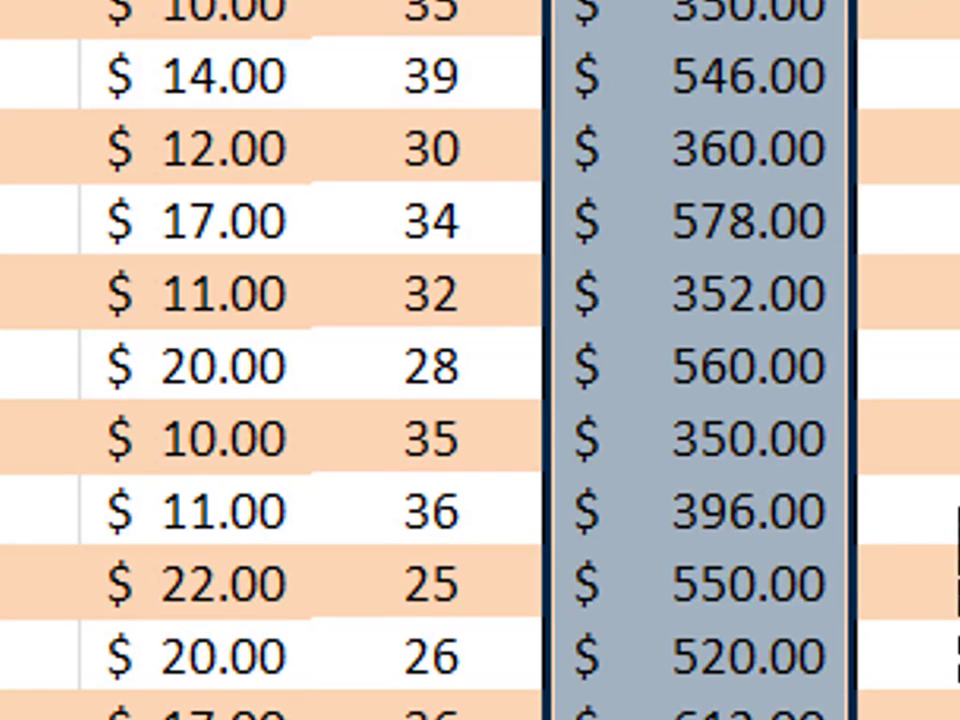
{"action": "scroll", "coordinate": [677, 300], "scroll_direction": "up", "scroll_amount": 3}
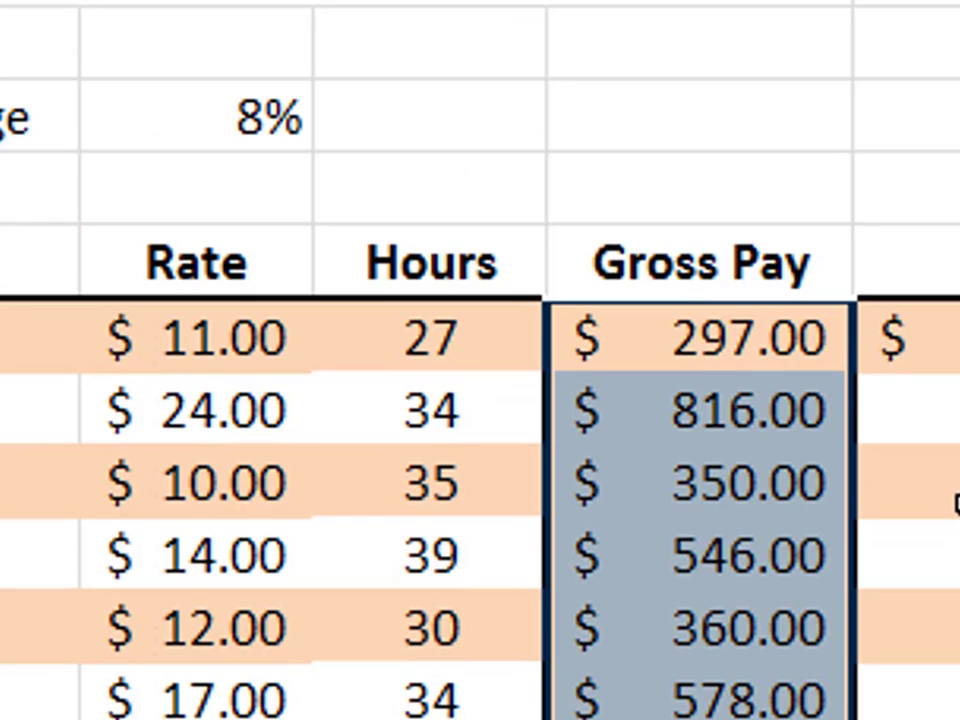
Change the AutoFill option for the filled Gross Pay cells to Fill Without Formatting.
{"action": "left_click", "coordinate": [614, 330]}
{"action": "scroll", "coordinate": [649, 407], "scroll_direction": "down", "scroll_amount": 5}
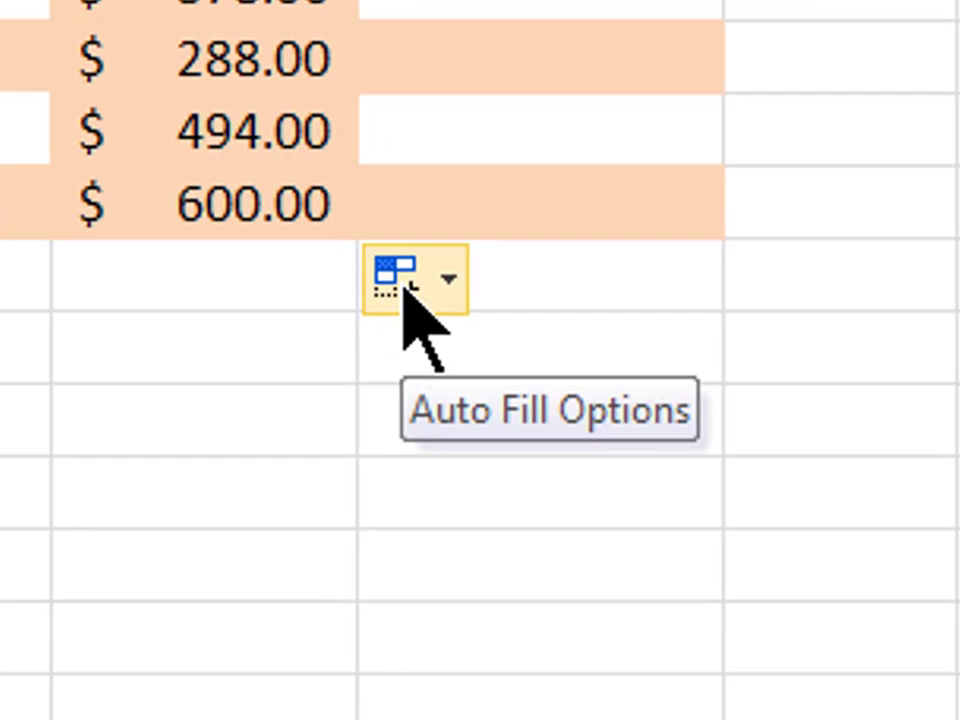
{"action": "left_click", "coordinate": [404, 288]}
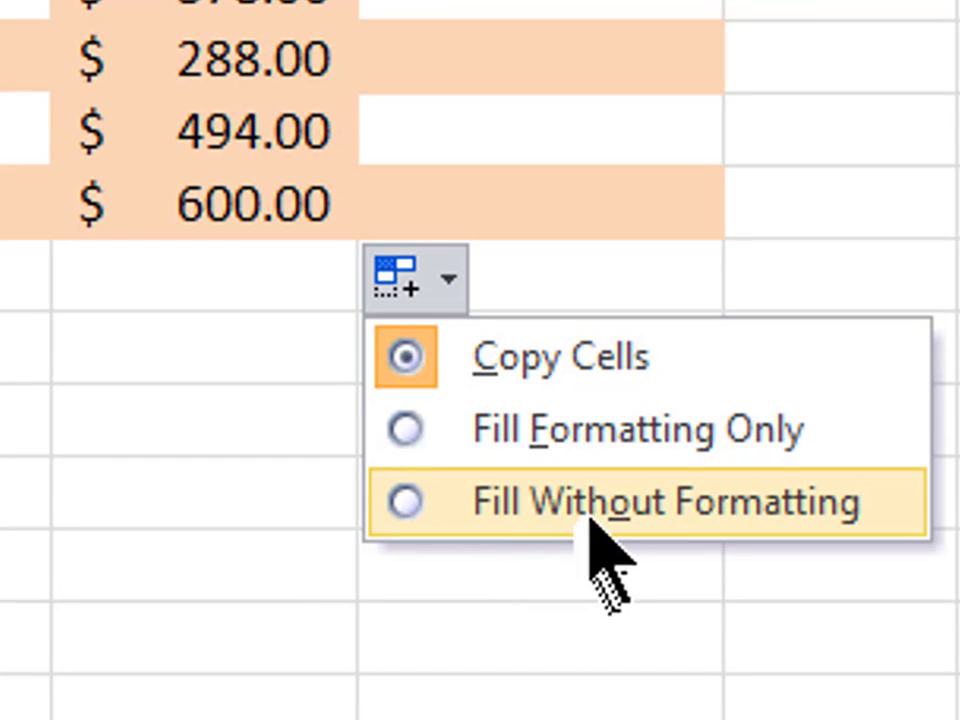
{"action": "left_click", "coordinate": [600, 503]}
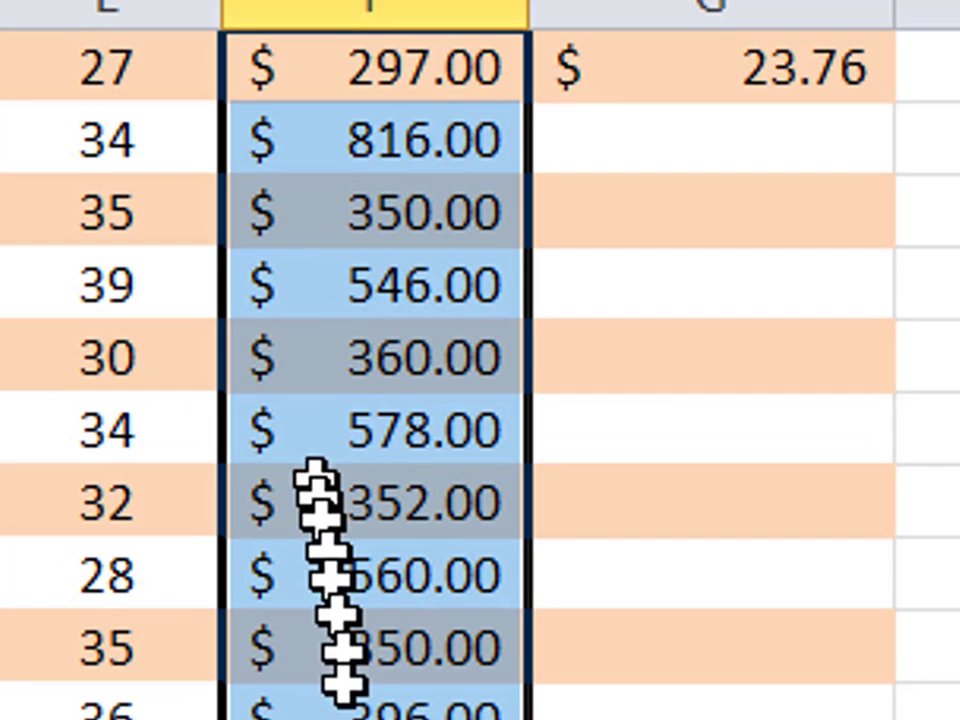
{"action": "scroll", "coordinate": [594, 620], "scroll_direction": "up", "scroll_amount": 1}
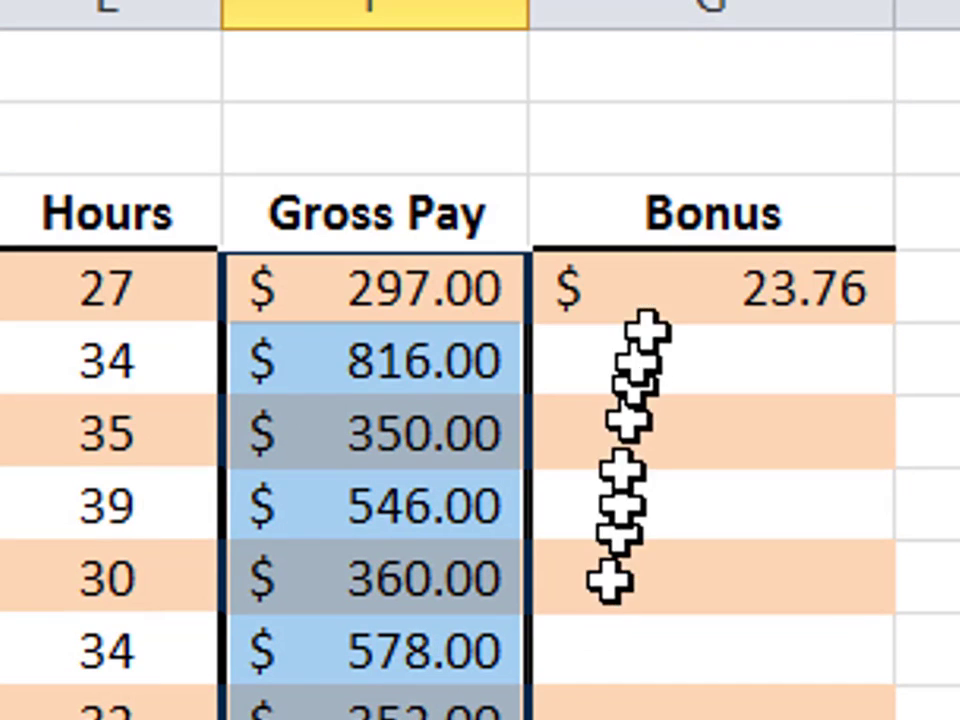
Make the bonus percentage reference in the Bonus formula in G6 relative, so it reads =F6*D3.
{"action": "left_click", "coordinate": [658, 272]}
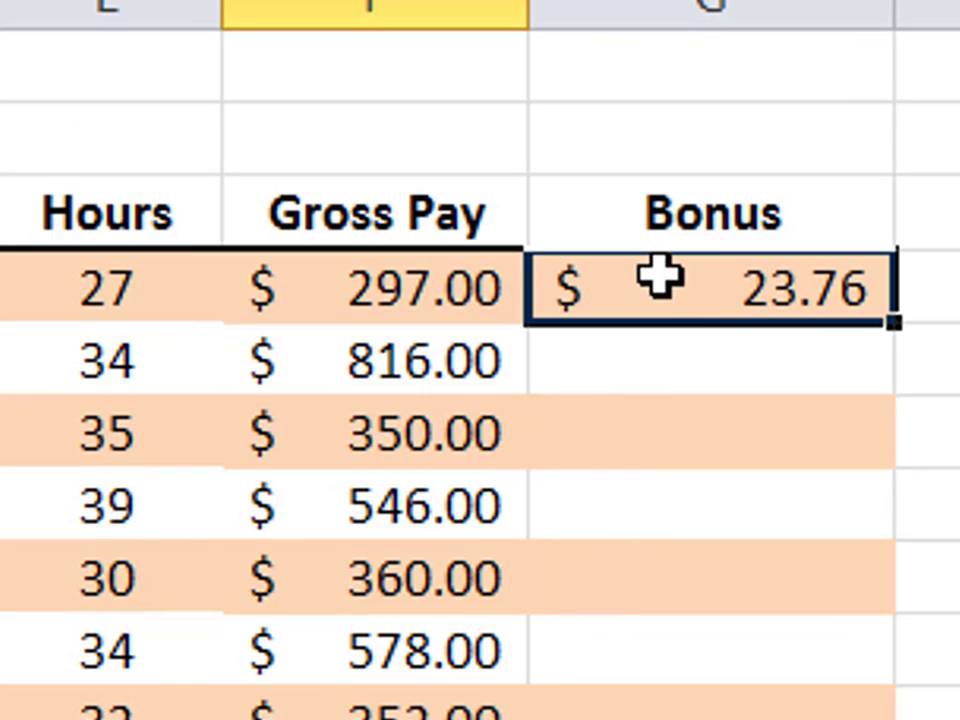
{"action": "double_click", "coordinate": [745, 289]}
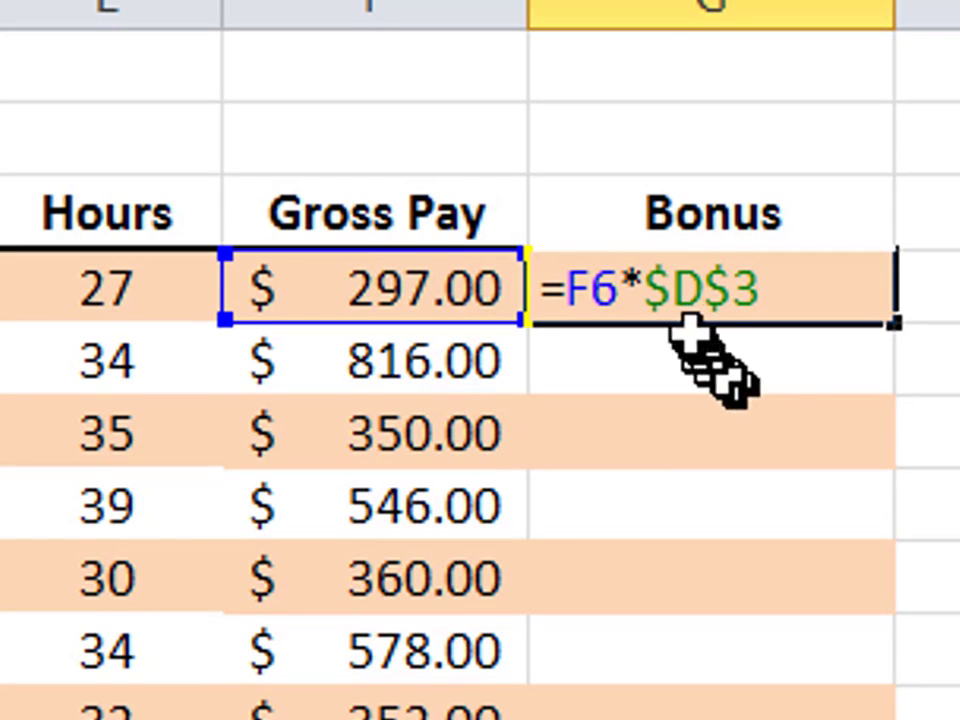
{"action": "left_click_drag", "start_coordinate": [648, 289], "coordinate": [789, 287]}
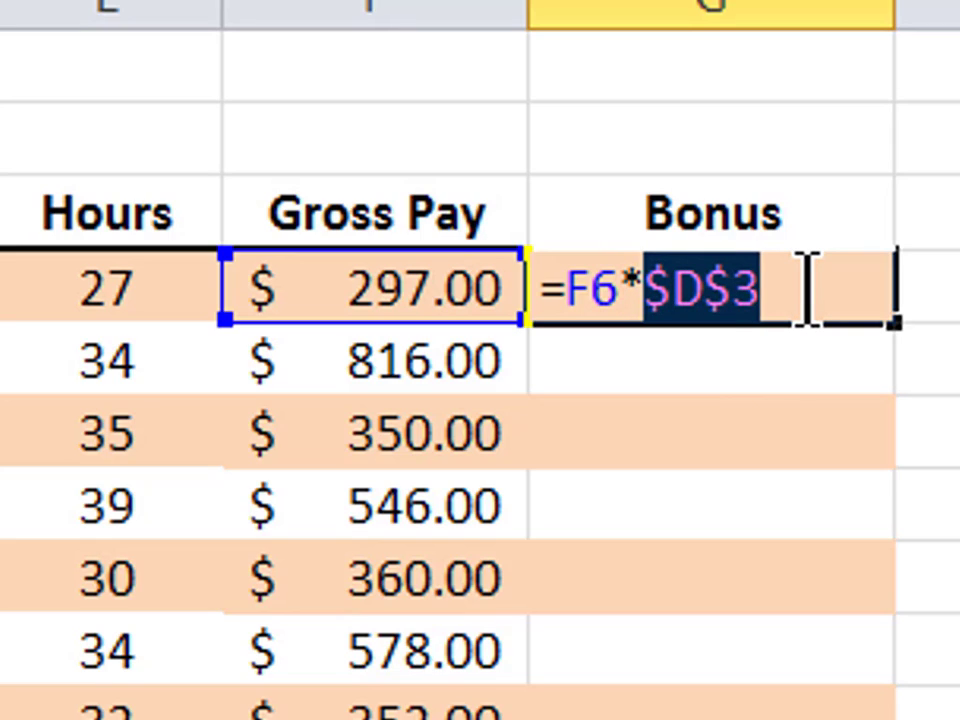
{"action": "left_click", "coordinate": [680, 288]}
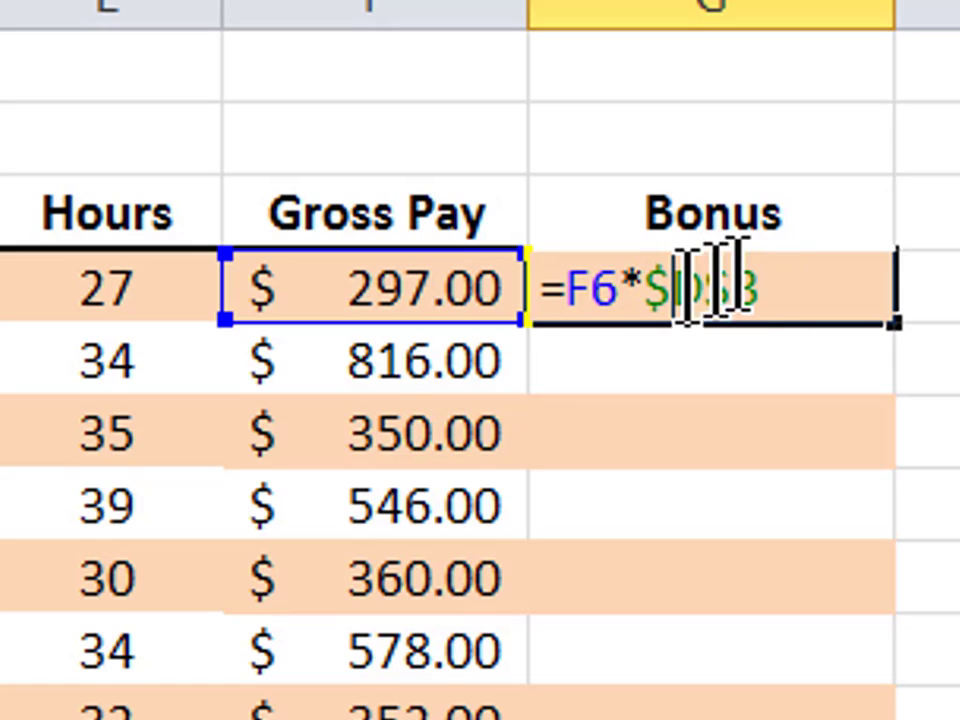
{"action": "key", "text": "F4"}
{"action": "key", "text": "F4"}
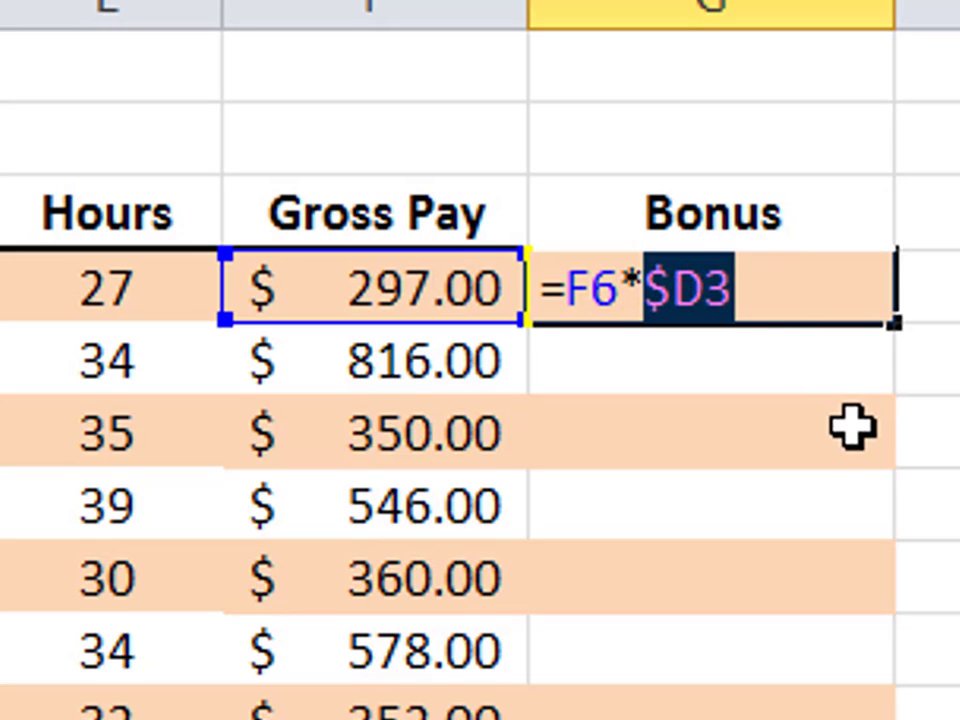
{"action": "key", "text": "F4"}
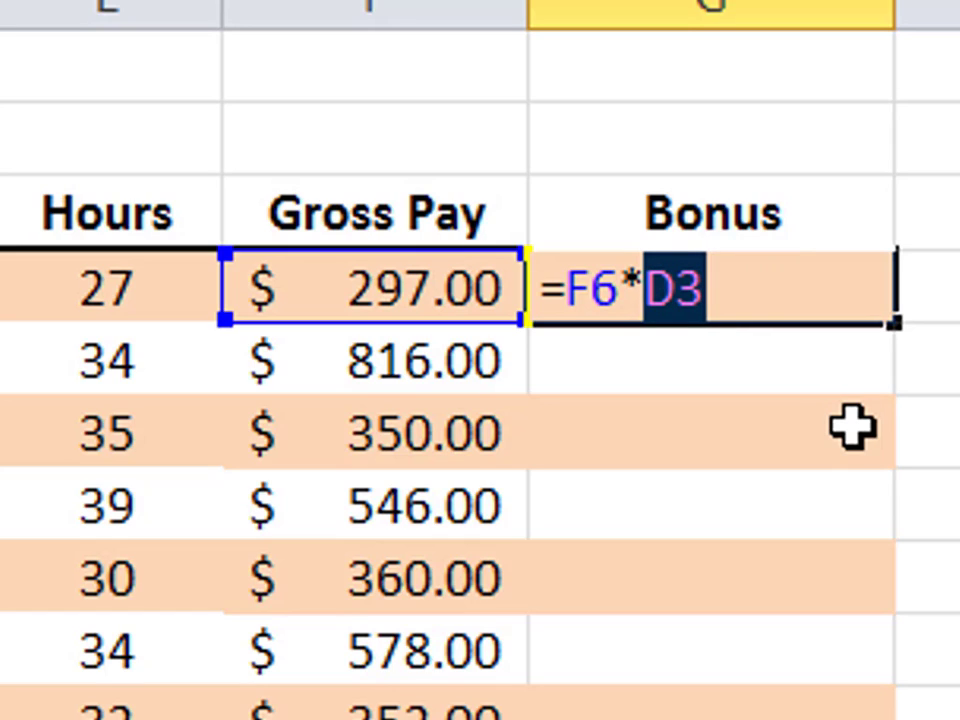
{"action": "key", "text": "Return"}
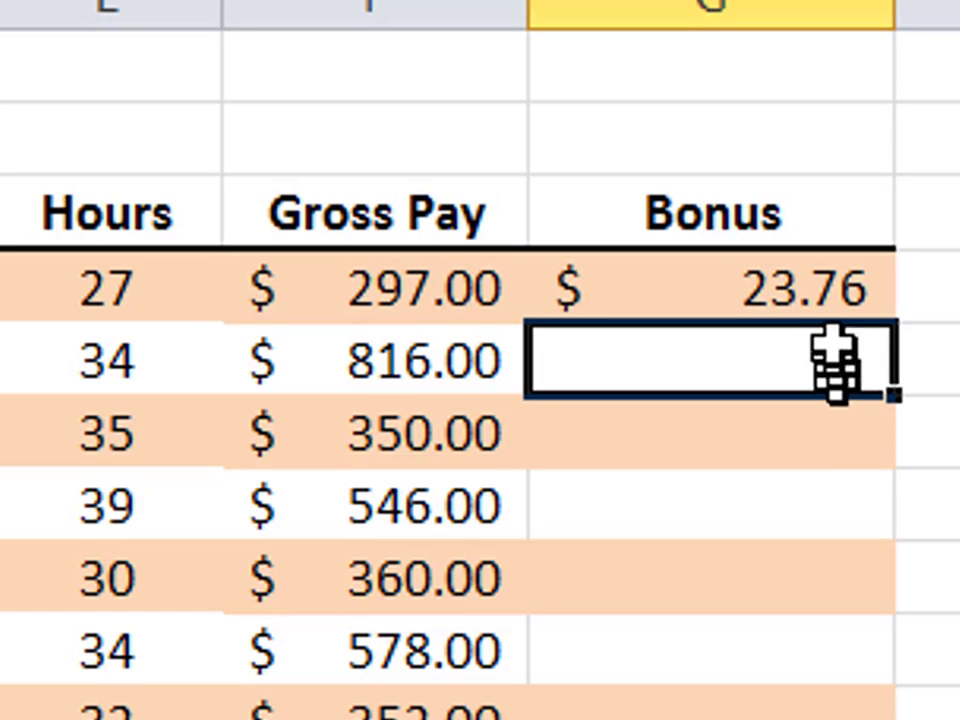
AutoFill the Bonus formula with its relative D3 reference from G6 down the column.
{"action": "left_click", "coordinate": [823, 287]}
{"action": "left_click_drag", "start_coordinate": [893, 330], "coordinate": [900, 715]}
{"action": "scroll", "coordinate": [710, 400], "scroll_direction": "up", "scroll_amount": 2}
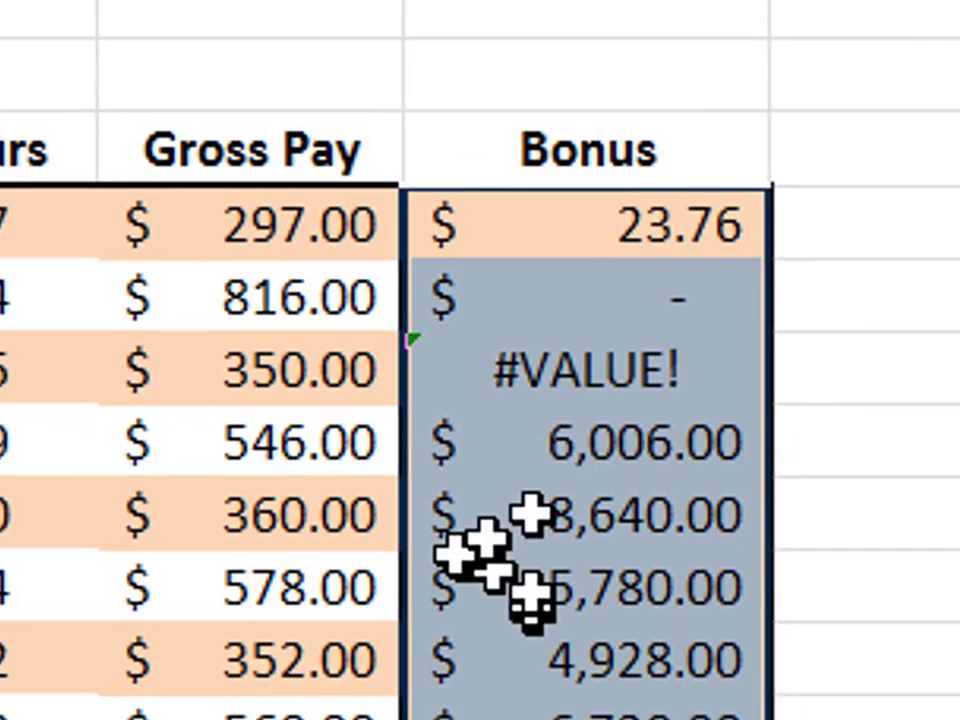
Check the filled Bonus values against Gross Pay from G6 down, and undo the Bonus fill.
{"action": "left_click", "coordinate": [594, 290]}
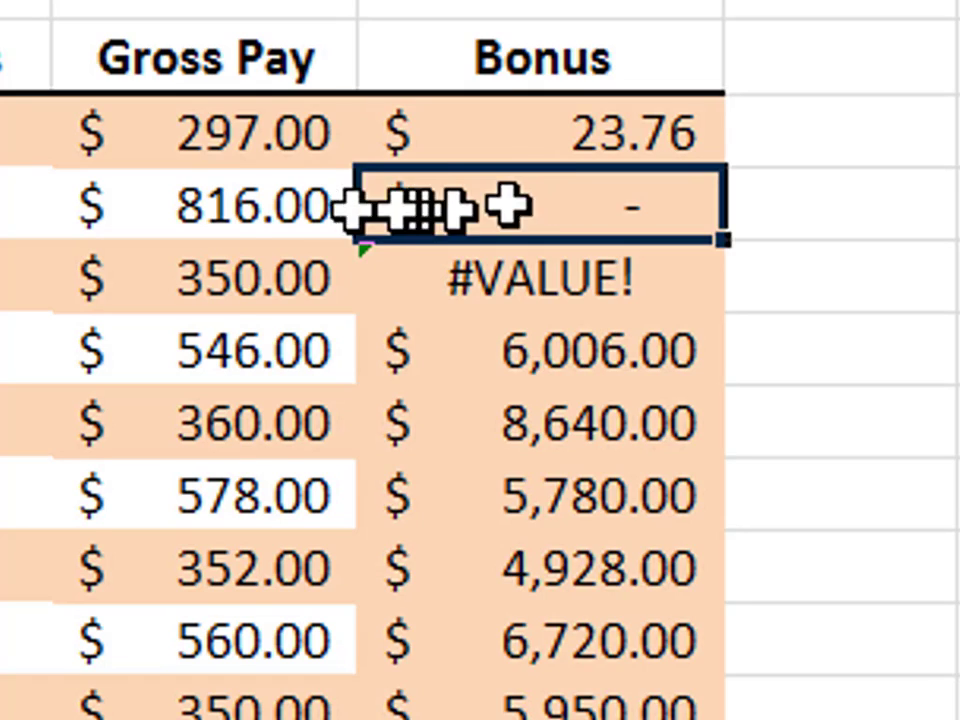
{"action": "left_click_drag", "start_coordinate": [223, 210], "coordinate": [602, 210]}
{"action": "left_click", "coordinate": [597, 266]}
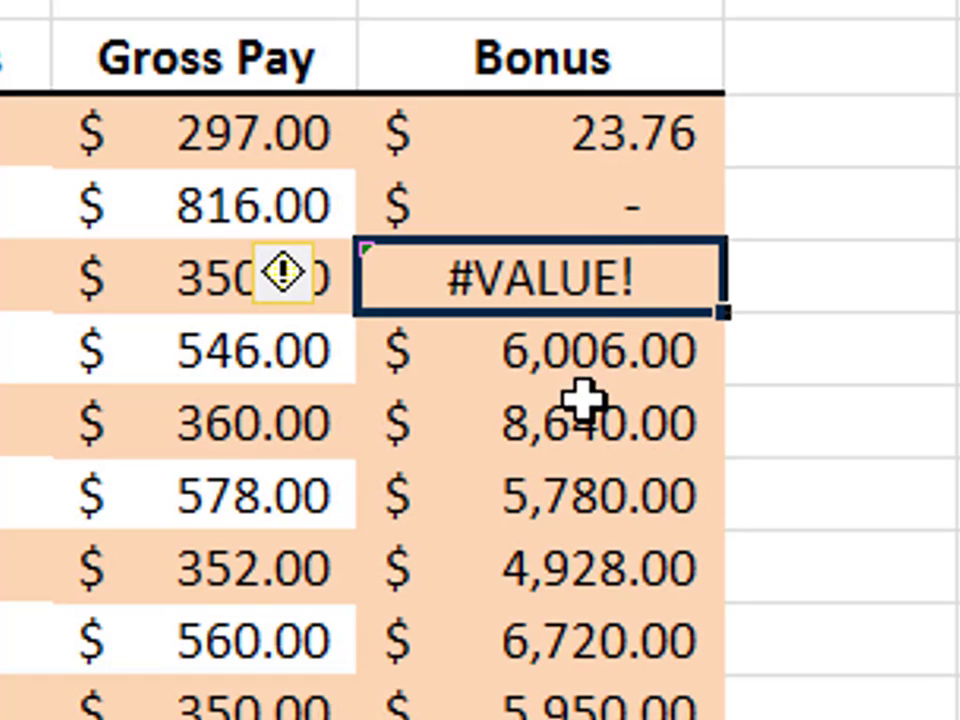
{"action": "left_click", "coordinate": [540, 122]}
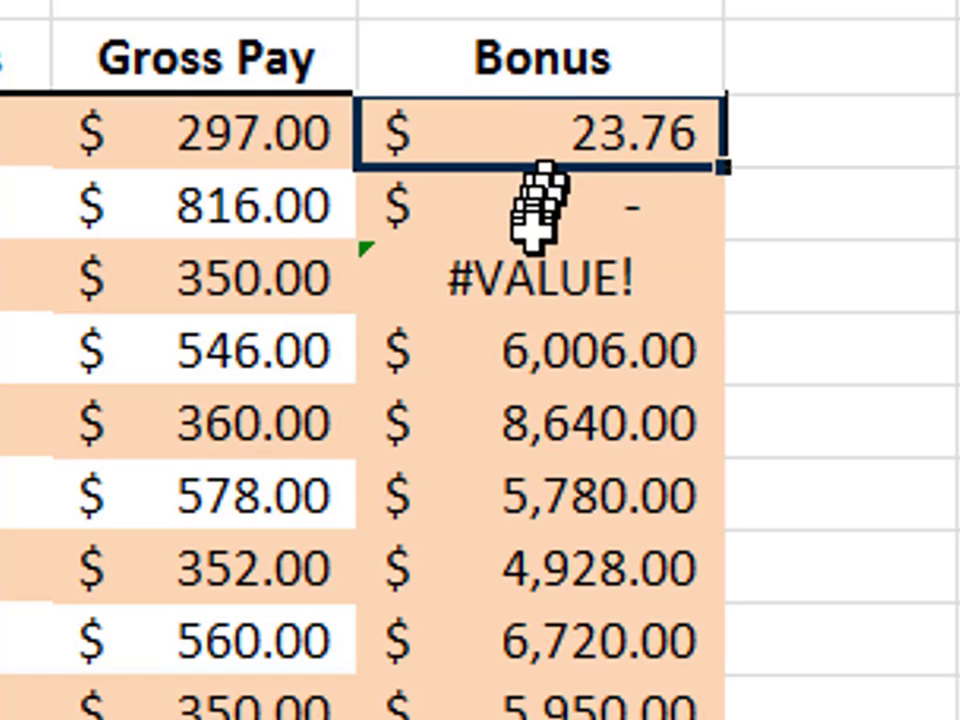
{"action": "left_click_drag", "start_coordinate": [525, 343], "coordinate": [575, 715]}
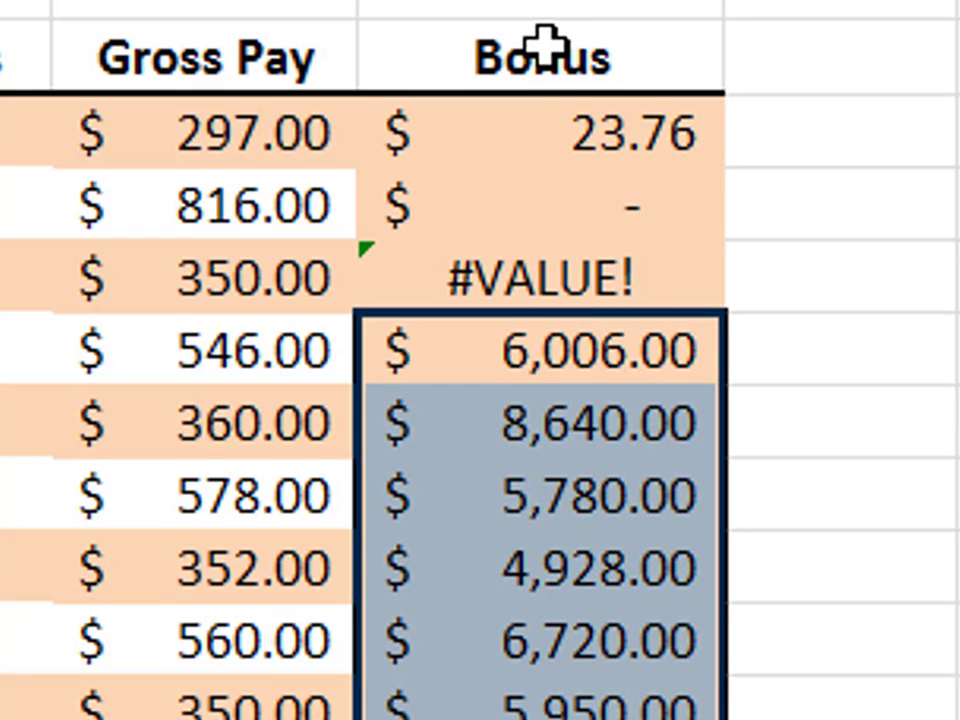
{"action": "left_click", "coordinate": [185, 52]}
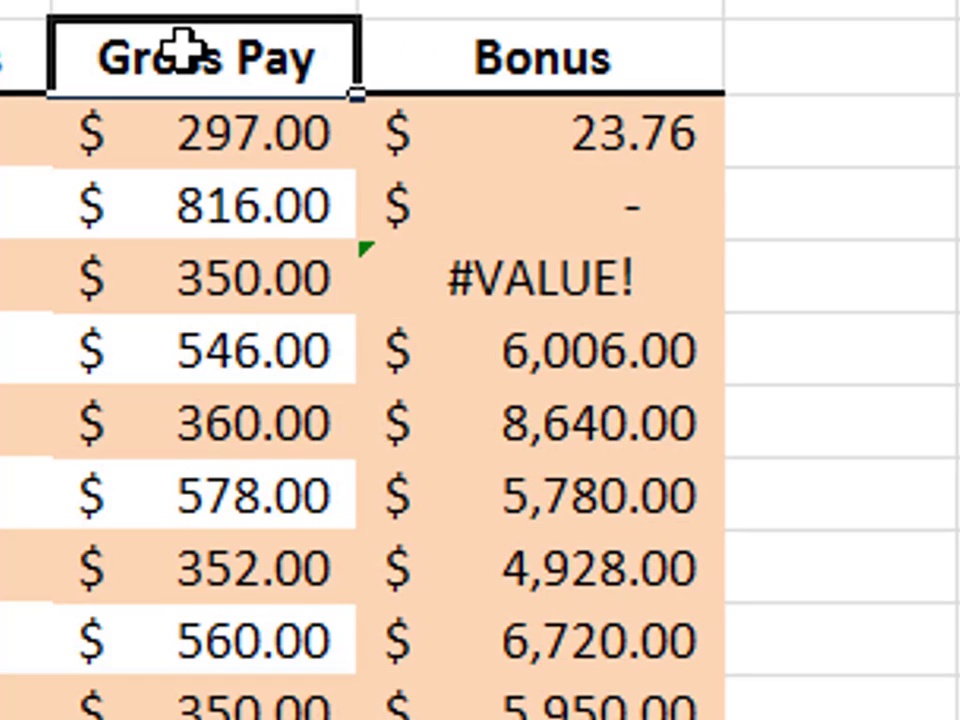
{"action": "left_click_drag", "start_coordinate": [476, 58], "coordinate": [570, 707]}
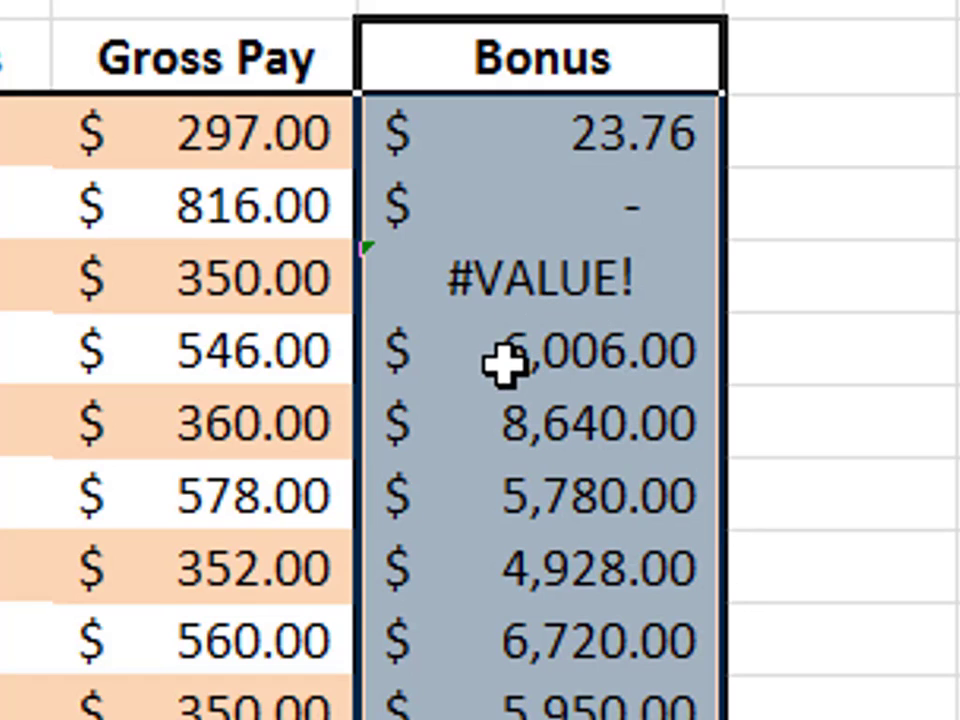
{"action": "key", "text": "ctrl+z"}
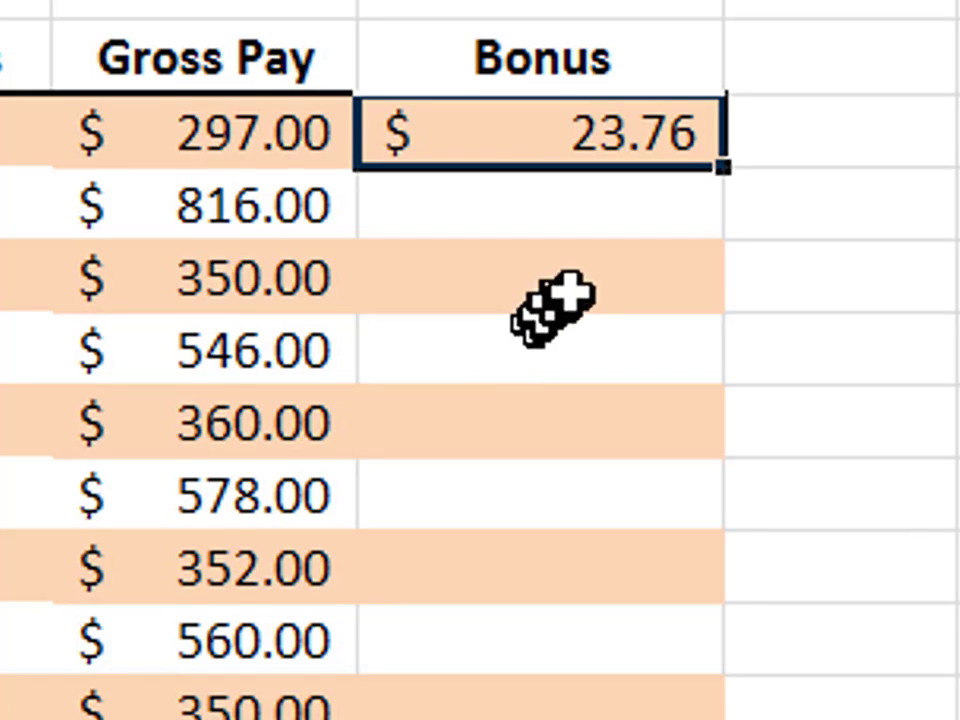
Make the bonus percentage reference in the Bonus formula in G6 absolute, so it reads =F6*$D$3.
{"action": "double_click", "coordinate": [600, 128]}
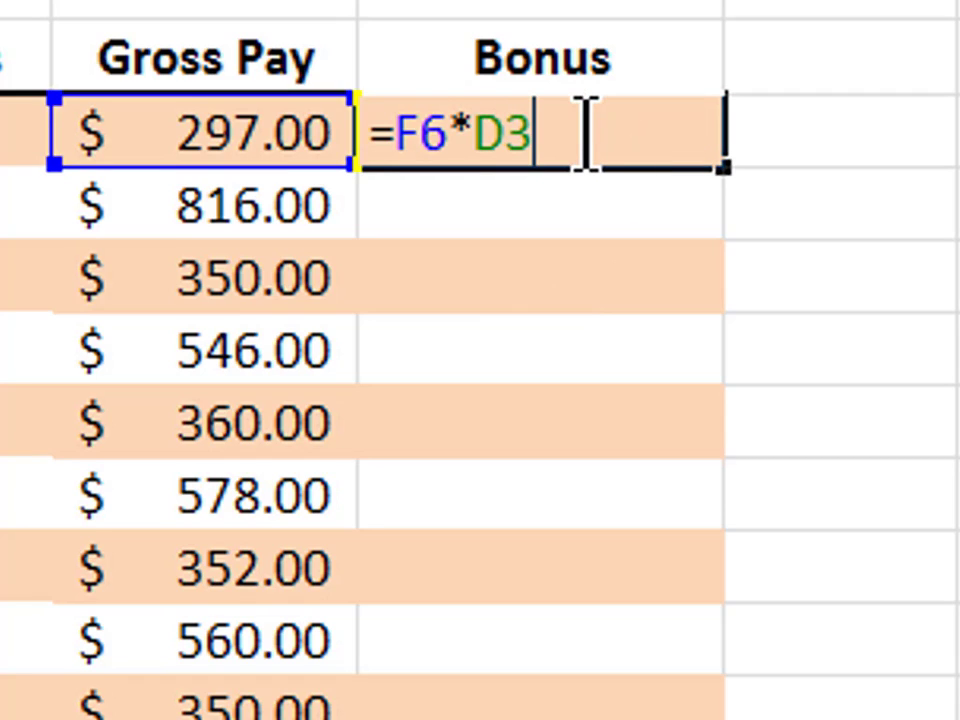
{"action": "left_click_drag", "start_coordinate": [485, 130], "coordinate": [515, 130]}
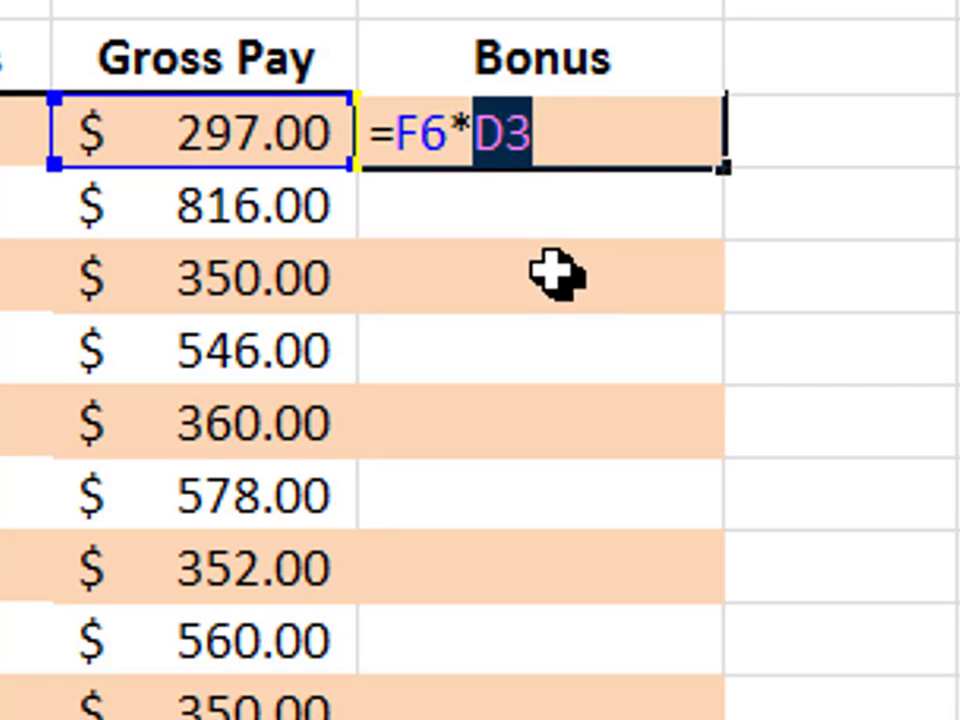
{"action": "key", "text": "F4"}
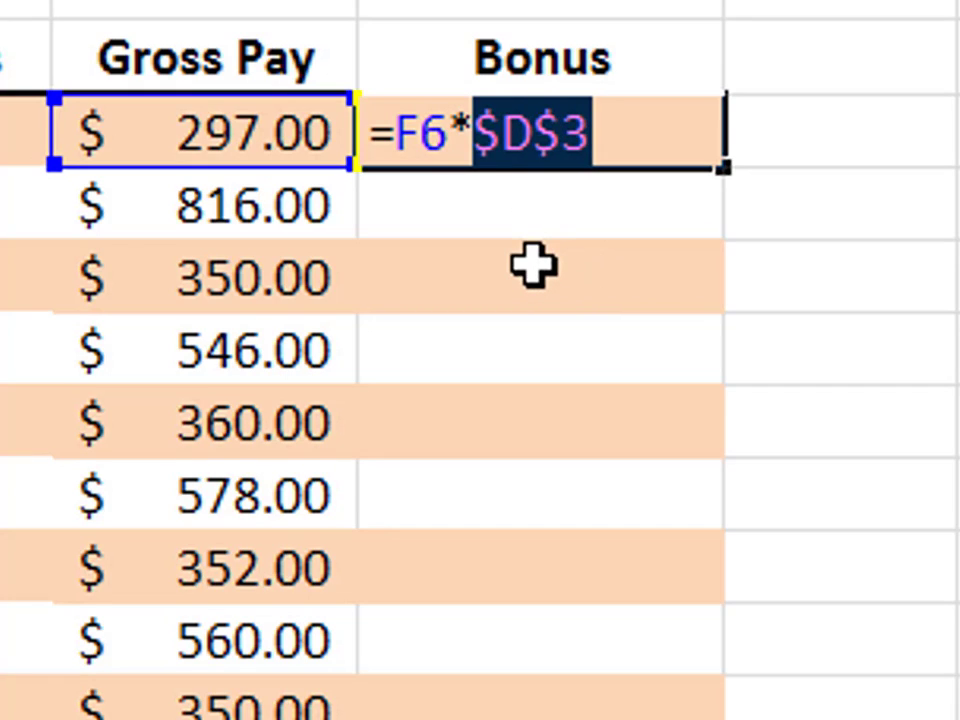
{"action": "key", "text": "Return"}
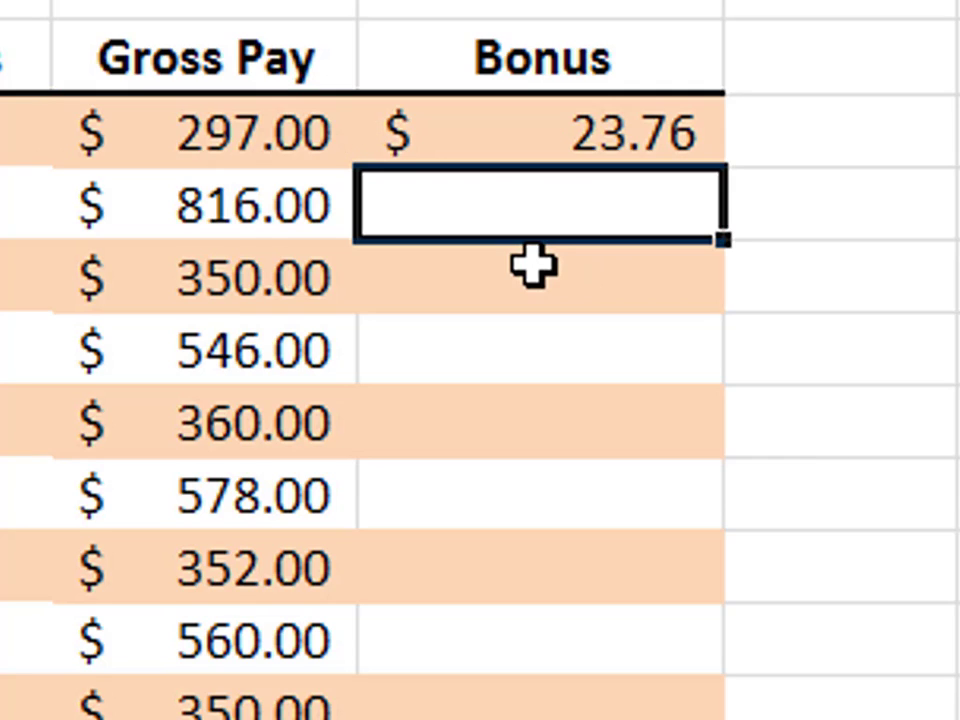
AutoFill the Bonus formula with its absolute $D$3 reference from G6 down the column and review the filled values.
{"action": "left_click", "coordinate": [572, 135]}
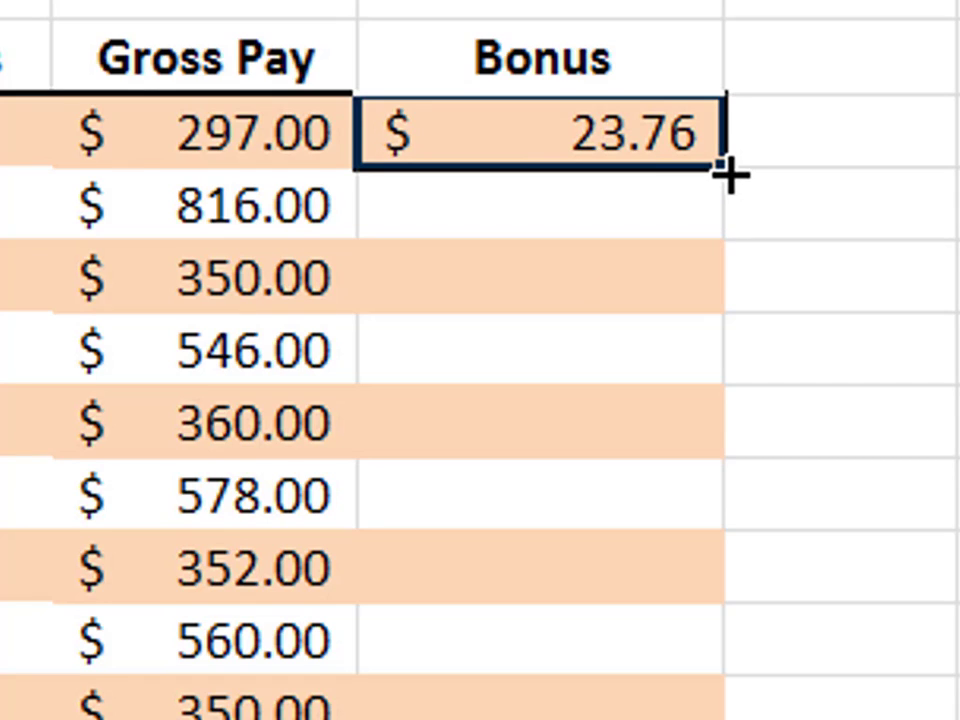
{"action": "left_click_drag", "start_coordinate": [729, 176], "coordinate": [725, 718]}
{"action": "scroll", "coordinate": [725, 700], "scroll_direction": "up", "scroll_amount": 1}
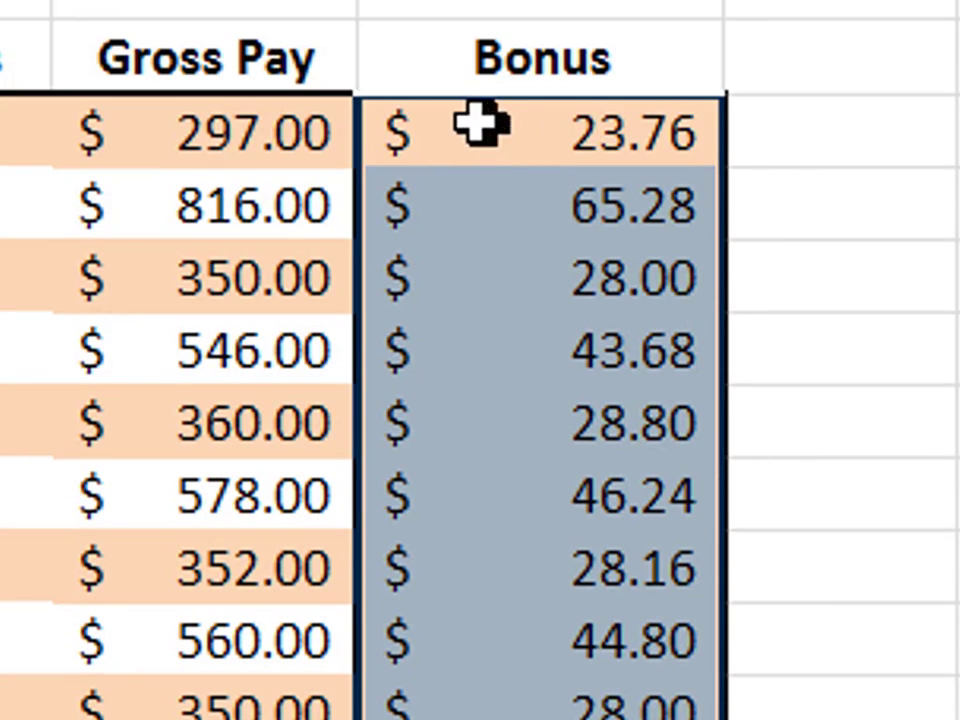
{"action": "left_click_drag", "start_coordinate": [476, 125], "coordinate": [474, 714]}
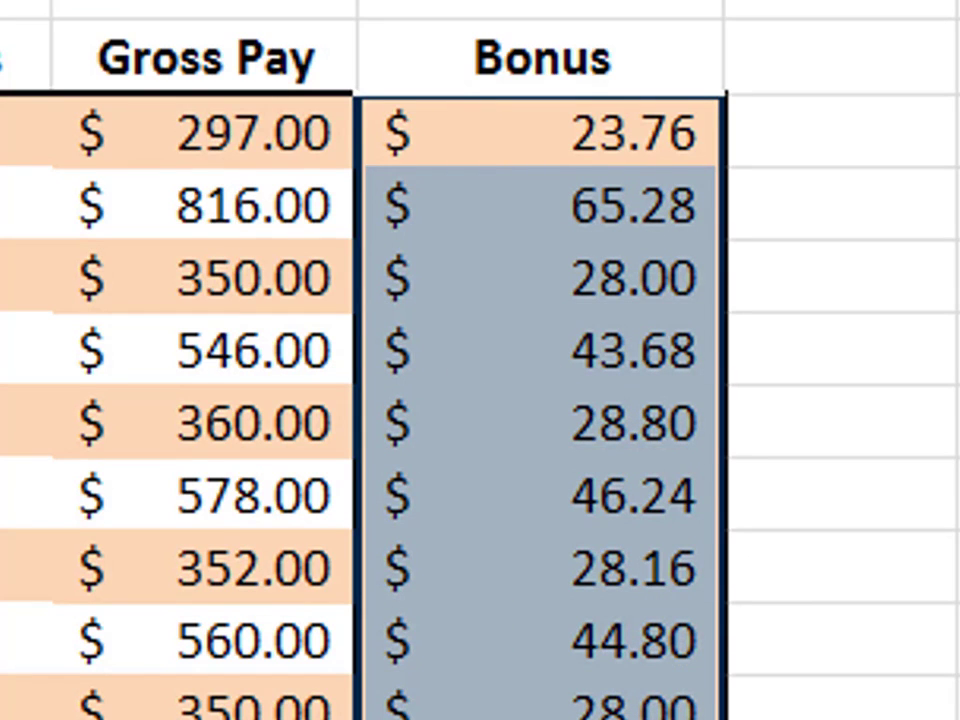
{"action": "left_click", "coordinate": [474, 60]}
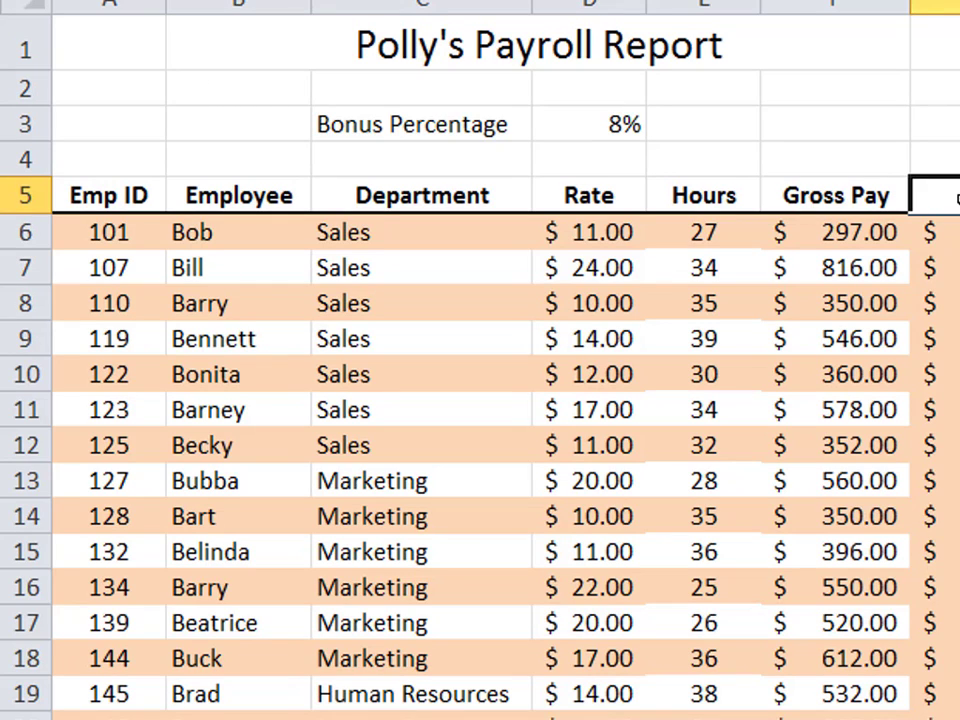
{"action": "left_click", "coordinate": [825, 5]}
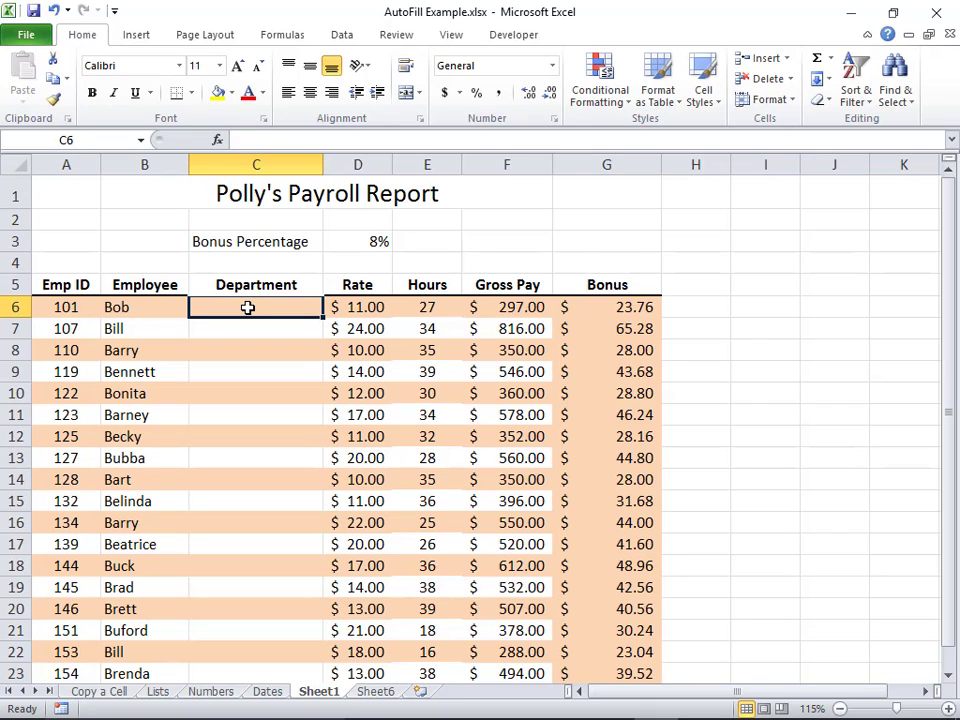
Enter the departments Sales, Marketing, IT and Human Resources in C6 through C9 of the emptied Department column.
{"action": "left_click_drag", "start_coordinate": [248, 308], "coordinate": [251, 414]}
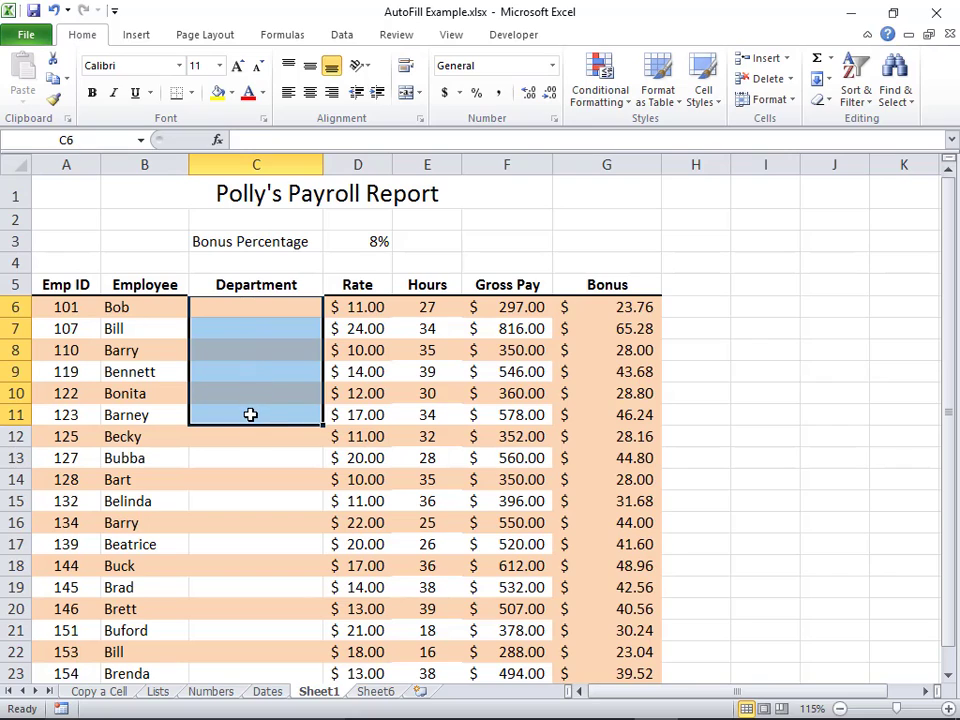
{"action": "left_click", "coordinate": [256, 307]}
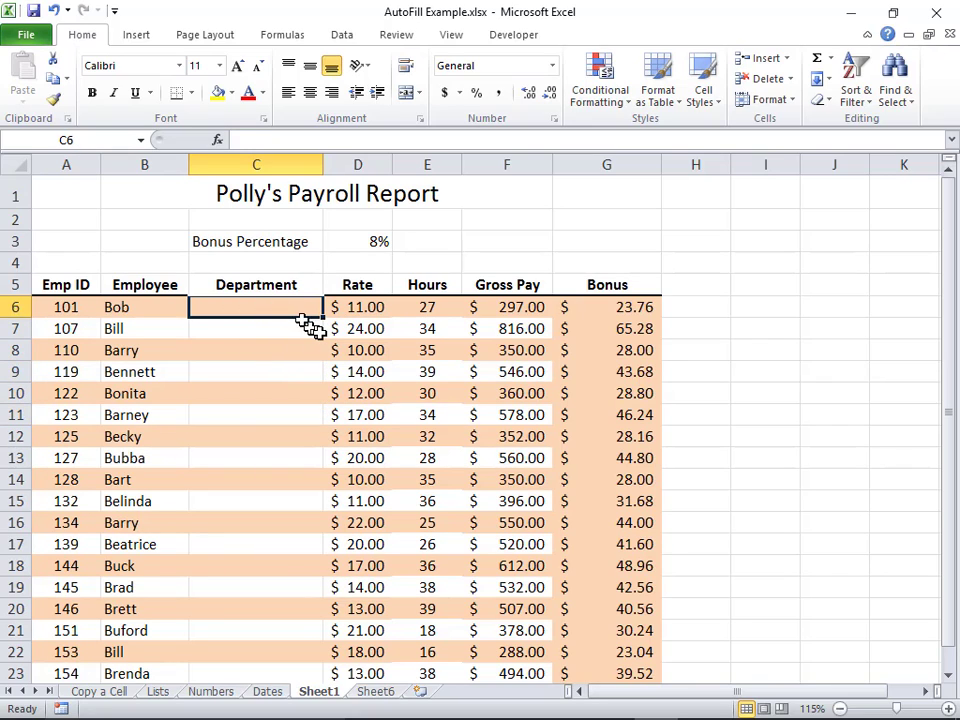
{"action": "type", "text": "Sales"}
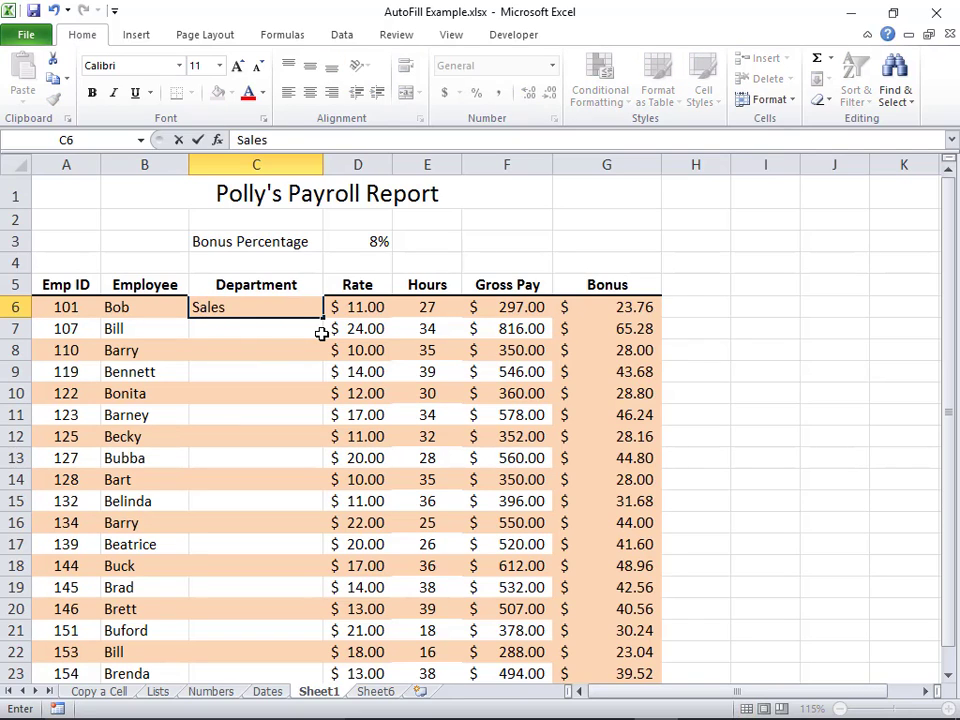
{"action": "key", "text": "Return"}
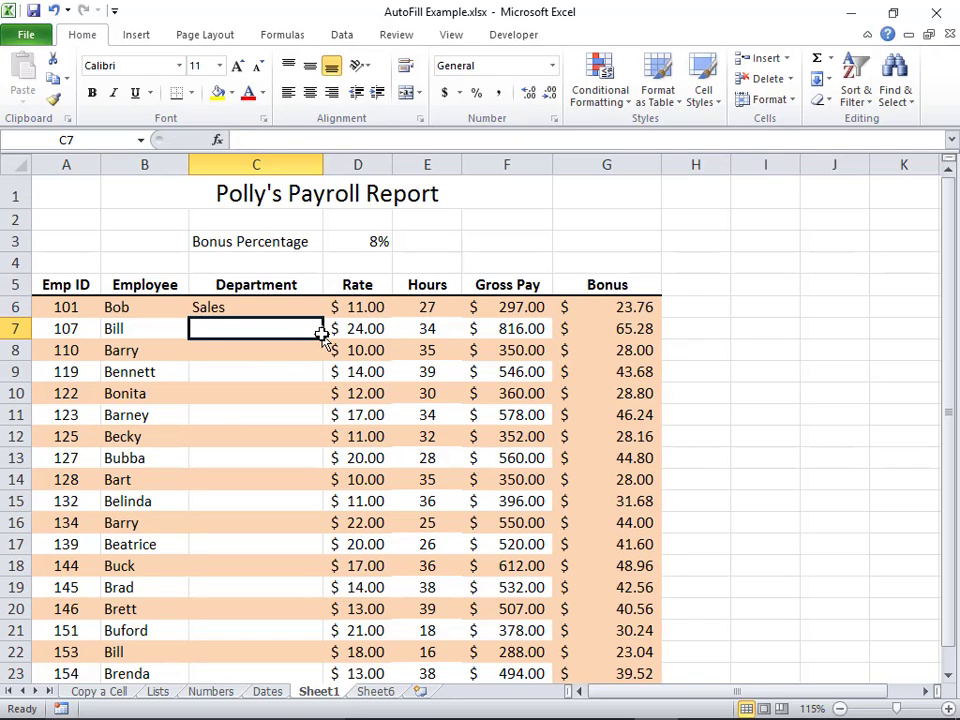
{"action": "type", "text": "Marketing"}
{"action": "key", "text": "Return"}
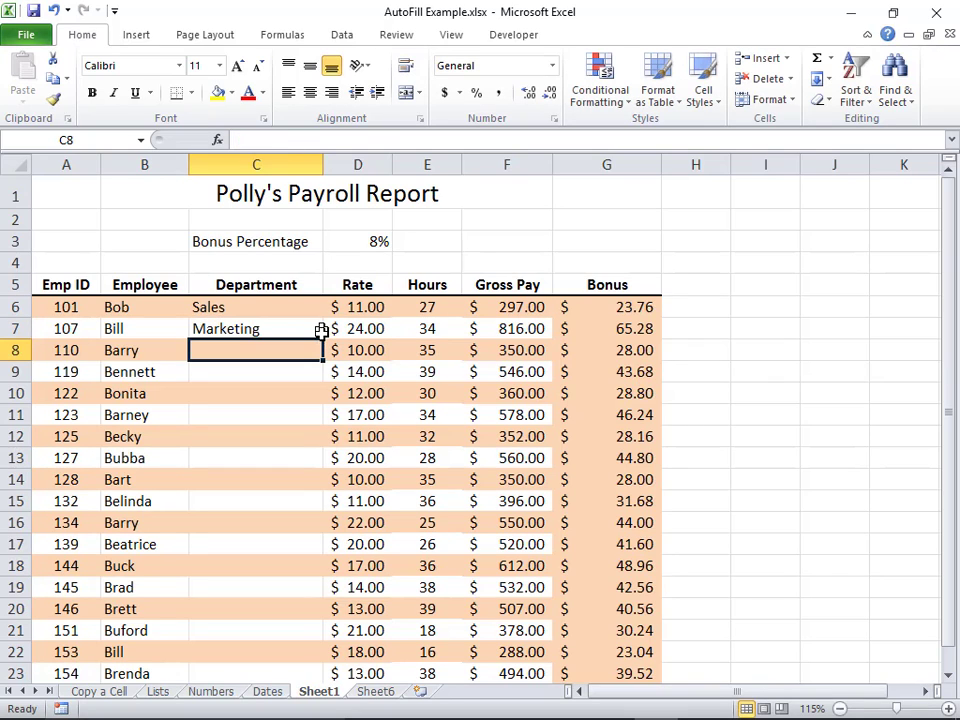
{"action": "type", "text": "IT"}
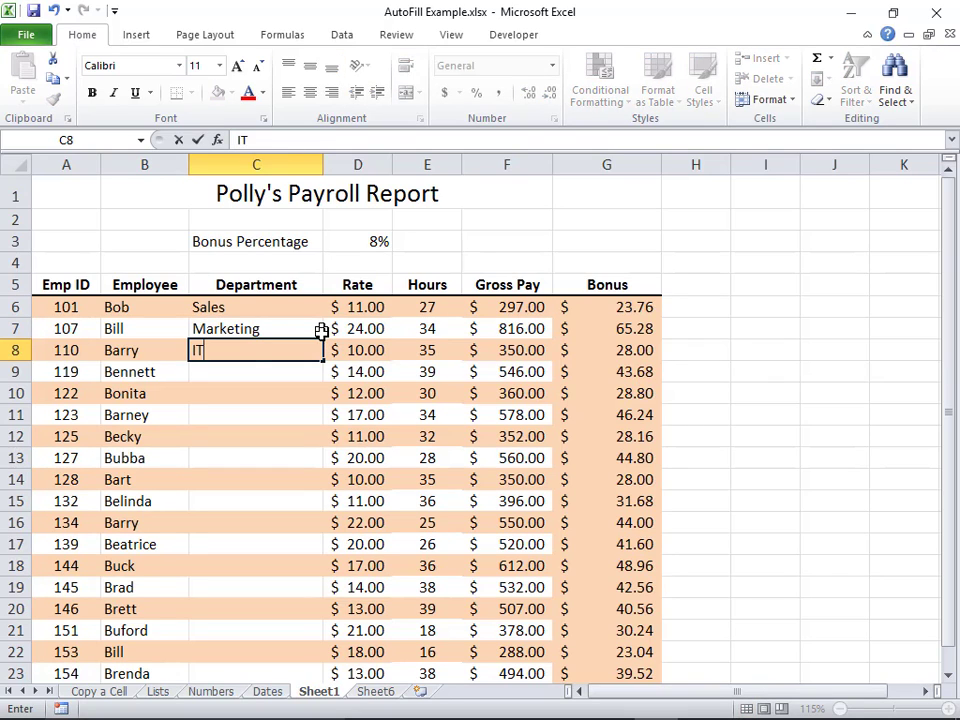
{"action": "key", "text": "Return"}
{"action": "type", "text": "Human Resources"}
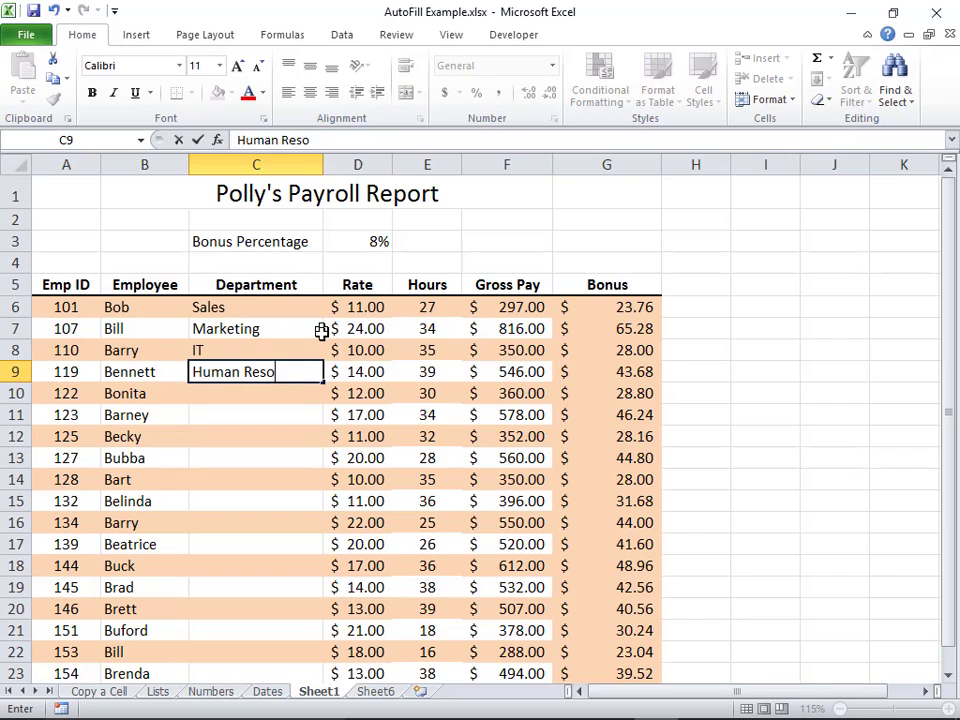
{"action": "key", "text": "Return"}
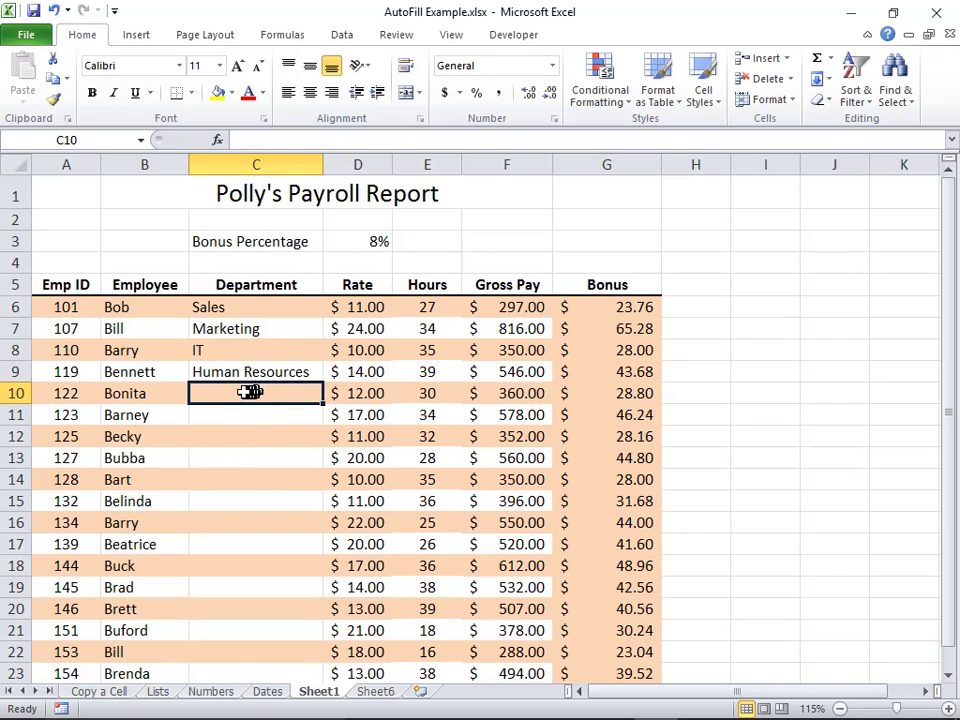
Fill the Department cell C10 with Marketing, picked from the drop-down list of the column's existing entries.
{"action": "left_click_drag", "start_coordinate": [242, 400], "coordinate": [233, 620]}
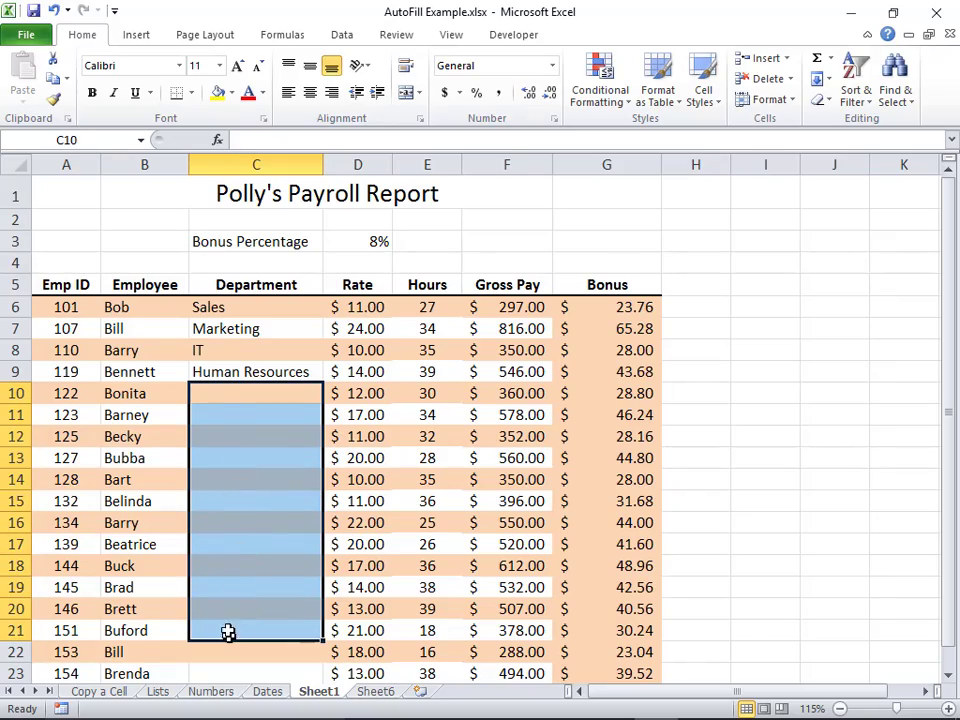
{"action": "left_click_drag", "start_coordinate": [268, 306], "coordinate": [242, 362]}
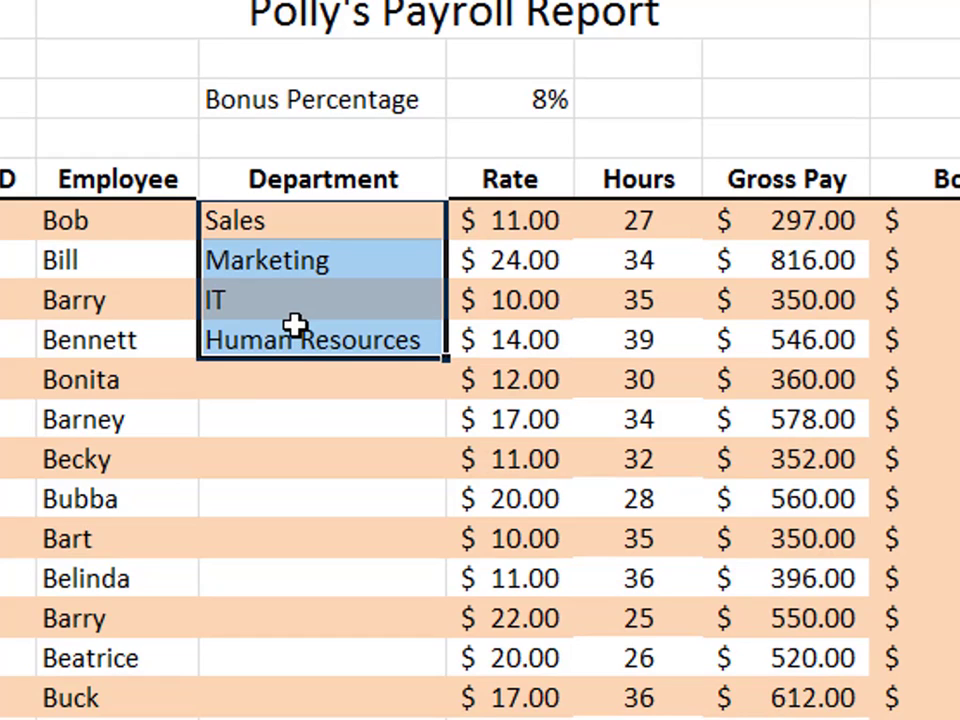
{"action": "left_click", "coordinate": [304, 383]}
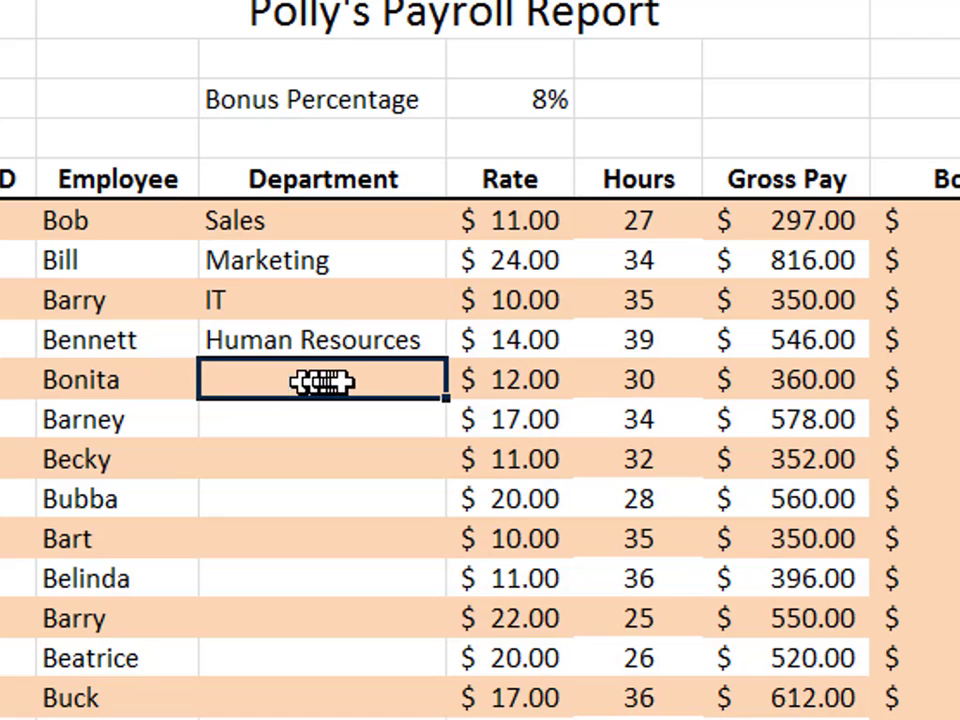
{"action": "right_click", "coordinate": [340, 382]}
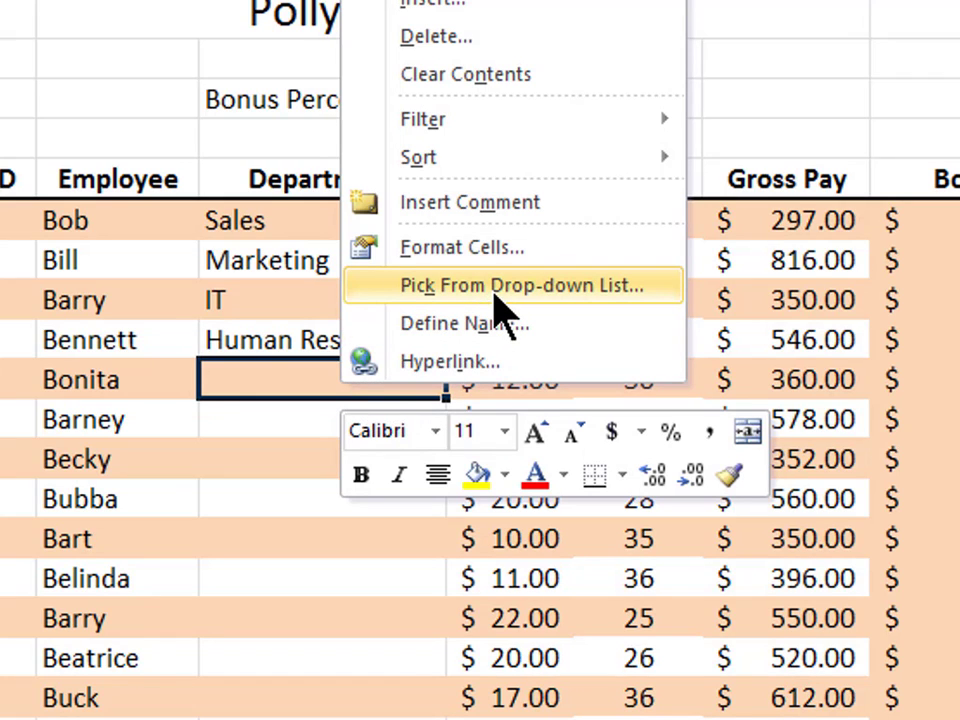
{"action": "left_click", "coordinate": [495, 285]}
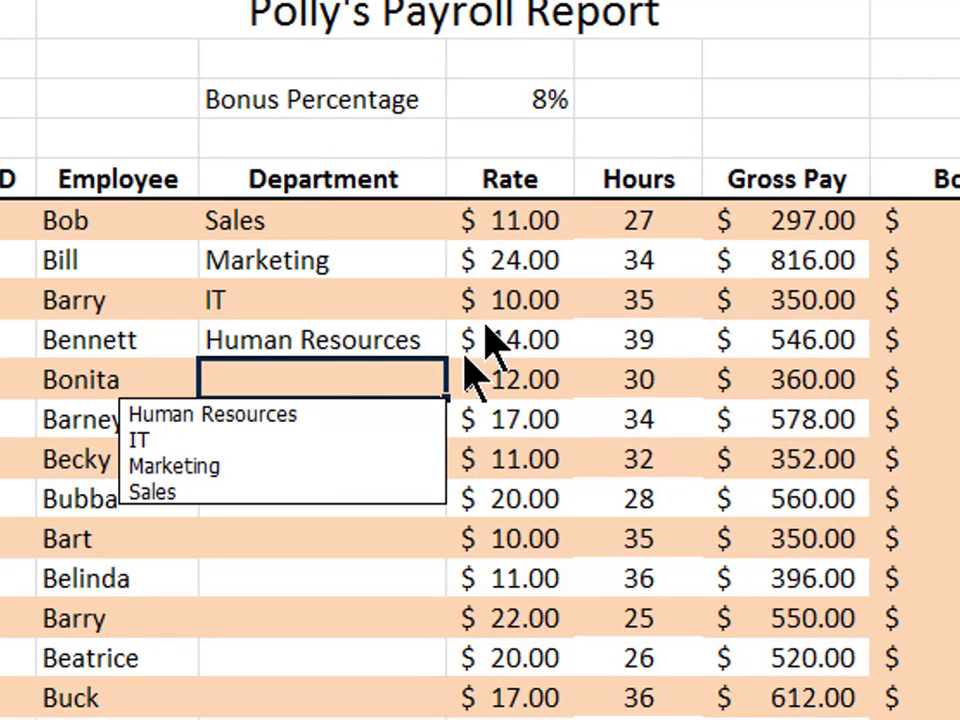
{"action": "left_click", "coordinate": [255, 466]}
Fill the Department cell C11 with Human Resources, picked from the list of existing entries.
{"action": "left_click", "coordinate": [347, 421]}
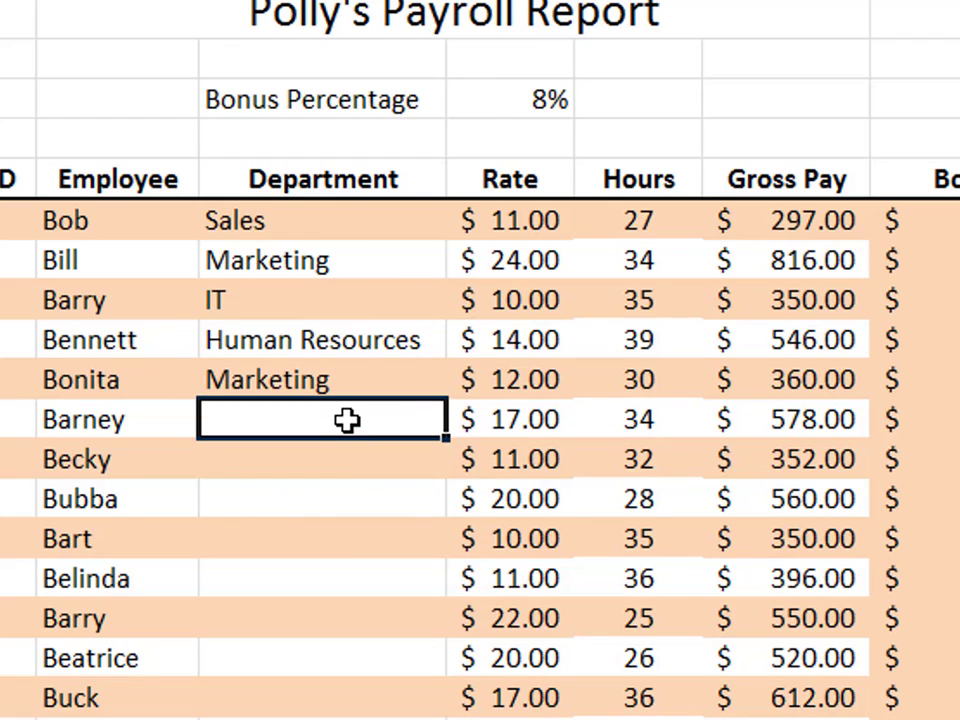
{"action": "right_click", "coordinate": [347, 421]}
{"action": "left_click", "coordinate": [484, 322]}
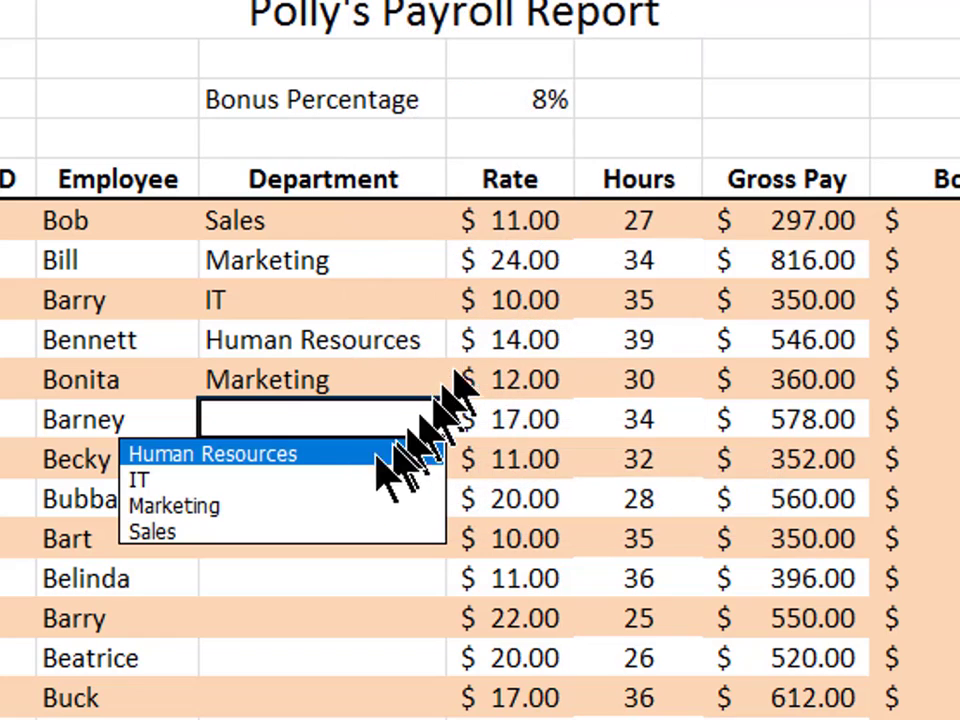
{"action": "left_click", "coordinate": [303, 452]}
Fill the Department cell C12 with Sales, picked from the list of existing entries.
{"action": "left_click", "coordinate": [305, 469]}
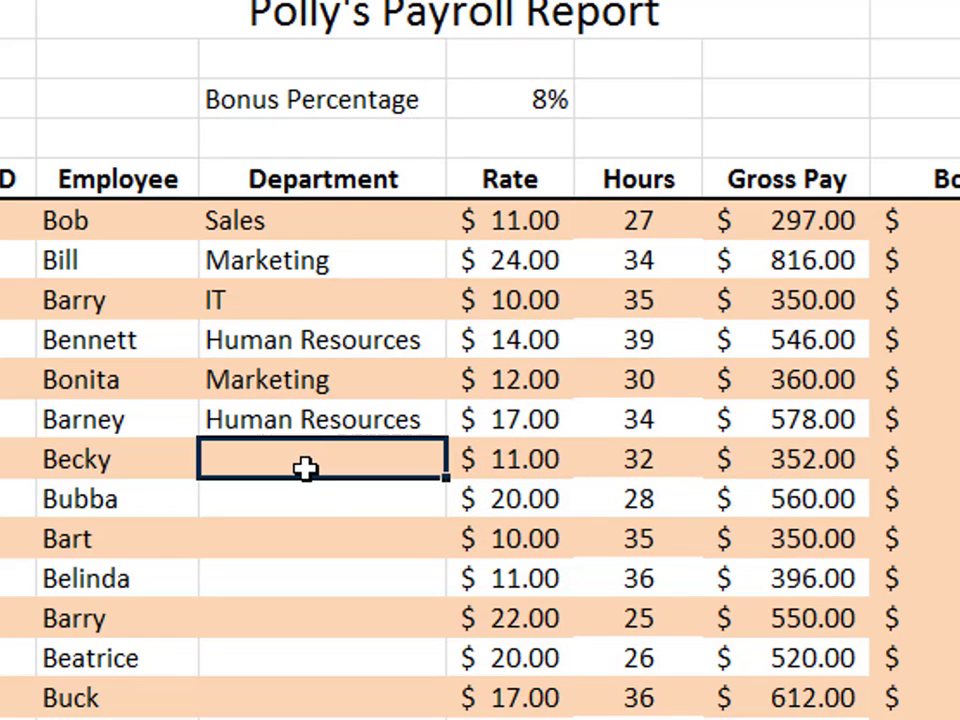
{"action": "right_click", "coordinate": [305, 469]}
{"action": "left_click", "coordinate": [424, 376]}
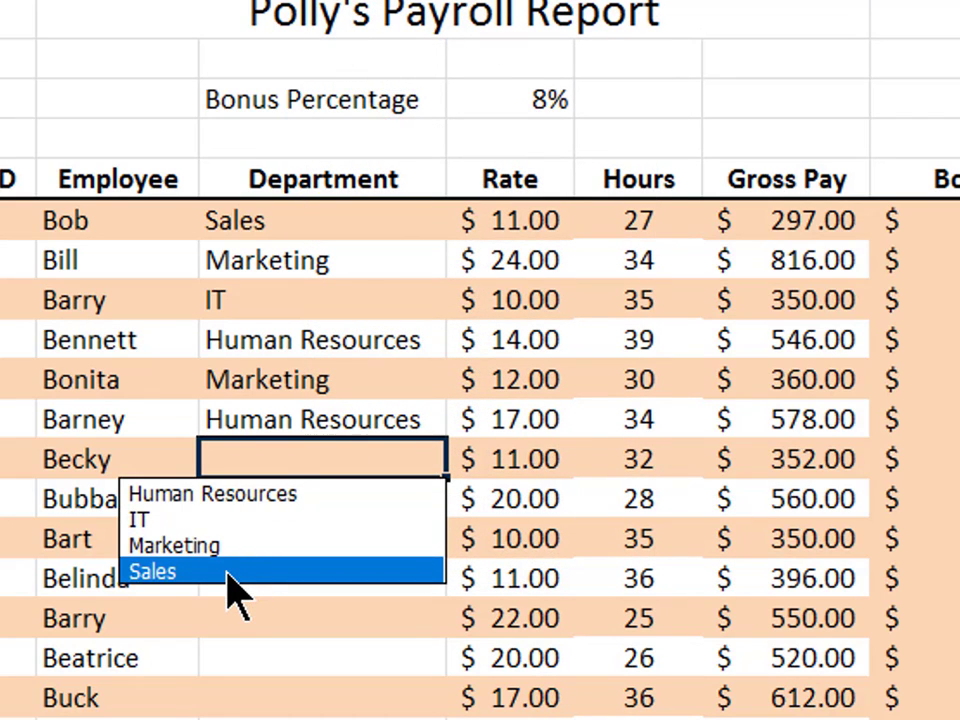
{"action": "left_click", "coordinate": [235, 572]}
Fill the Department cell C13 with IT from the list of existing entries, and select the empty cell C14 below.
{"action": "left_click", "coordinate": [308, 501]}
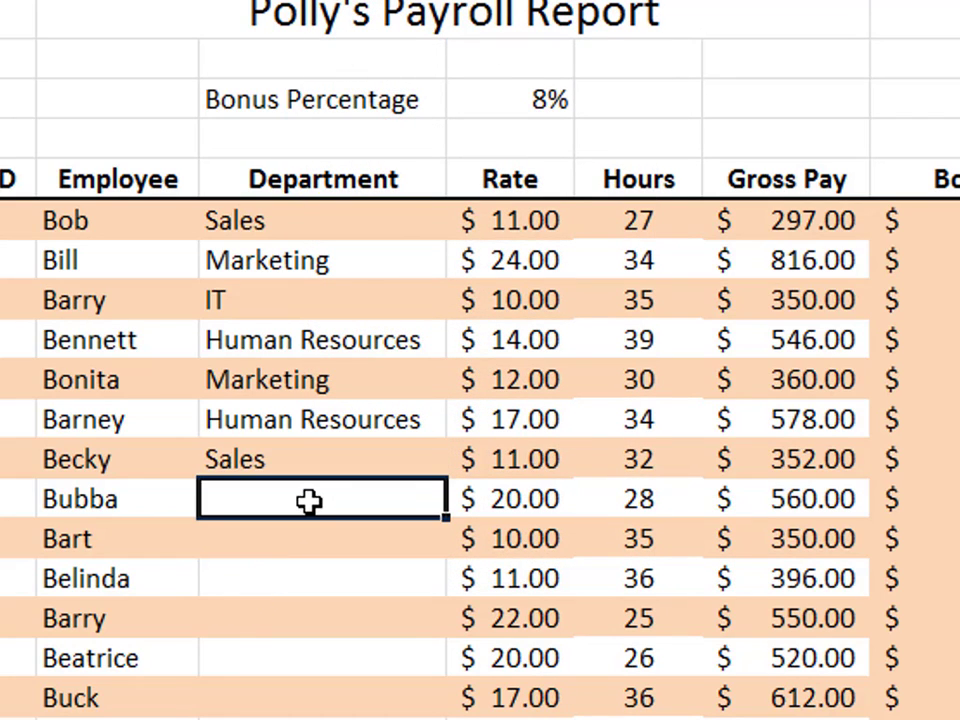
{"action": "right_click", "coordinate": [308, 501]}
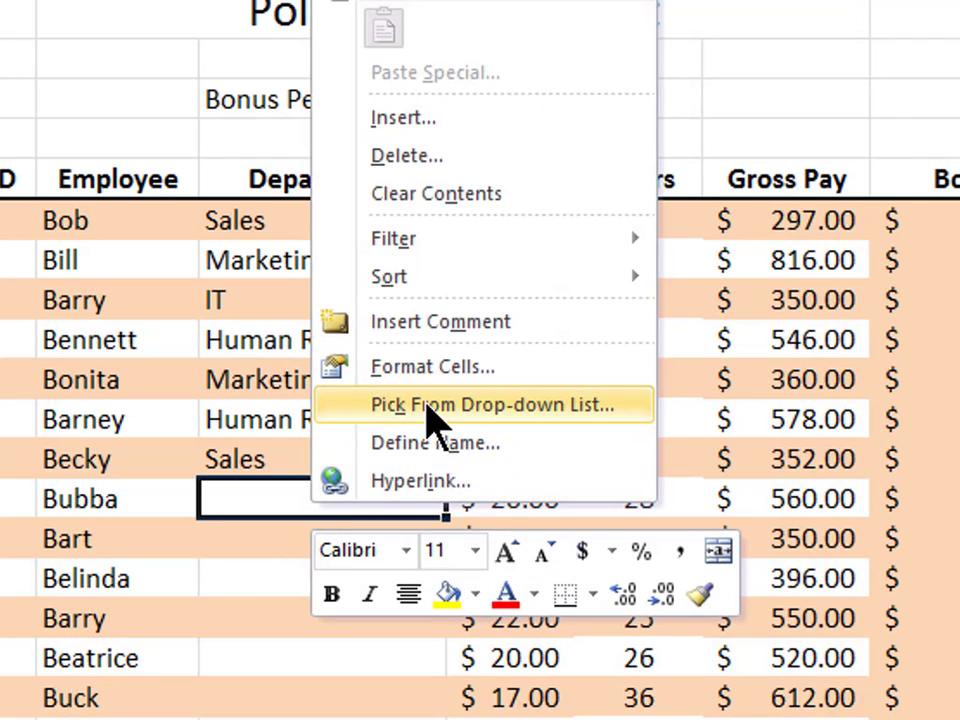
{"action": "left_click", "coordinate": [430, 408]}
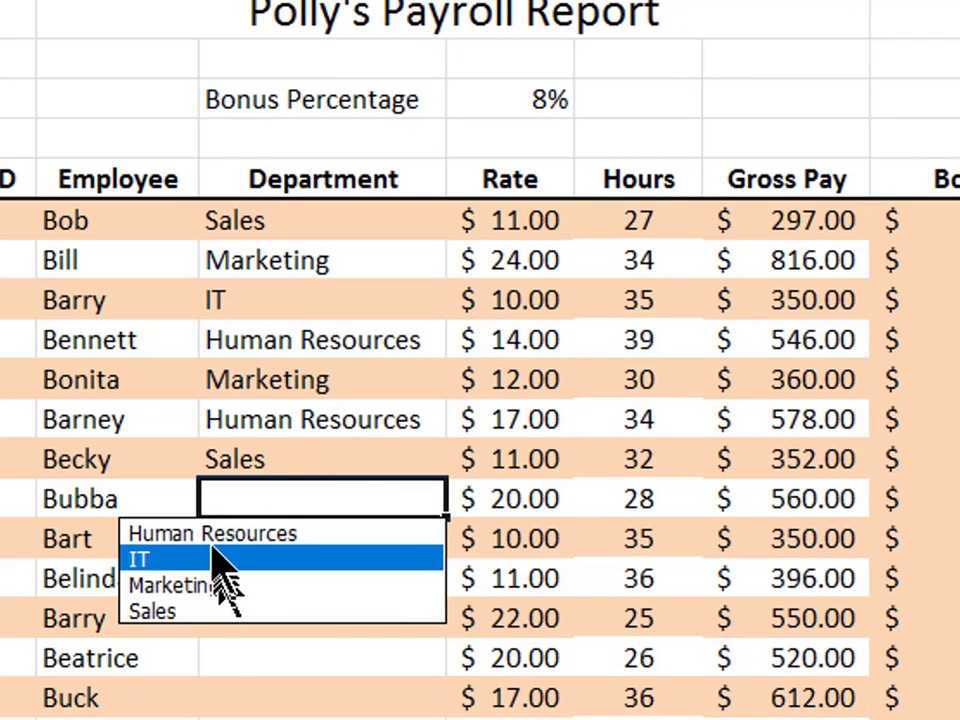
{"action": "left_click", "coordinate": [215, 560]}
{"action": "left_click_drag", "start_coordinate": [326, 553], "coordinate": [326, 712]}
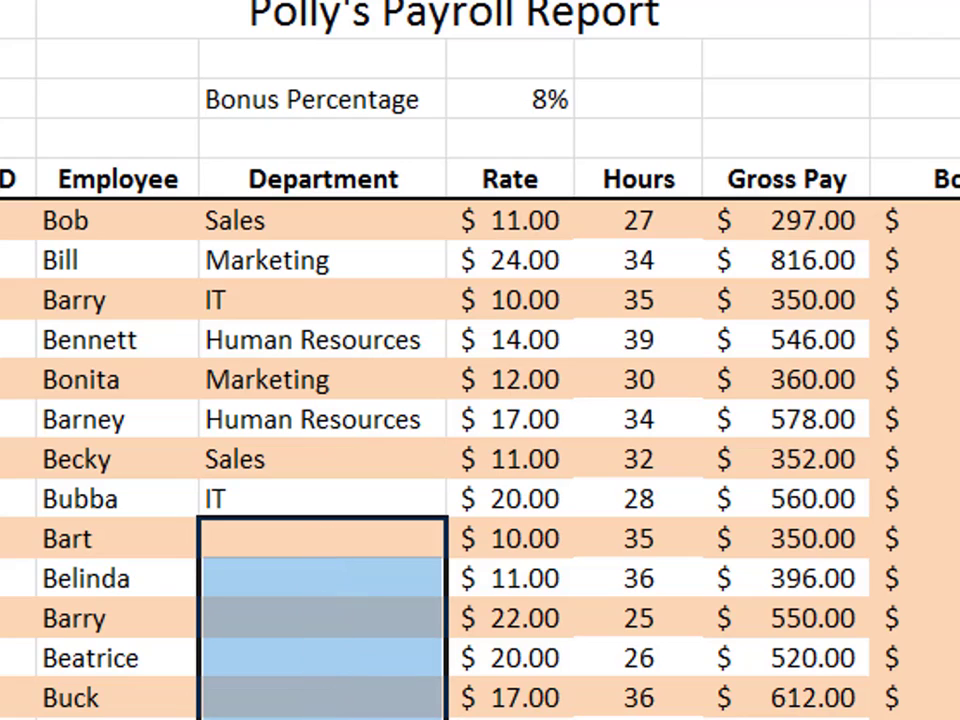
{"action": "left_click", "coordinate": [321, 545]}
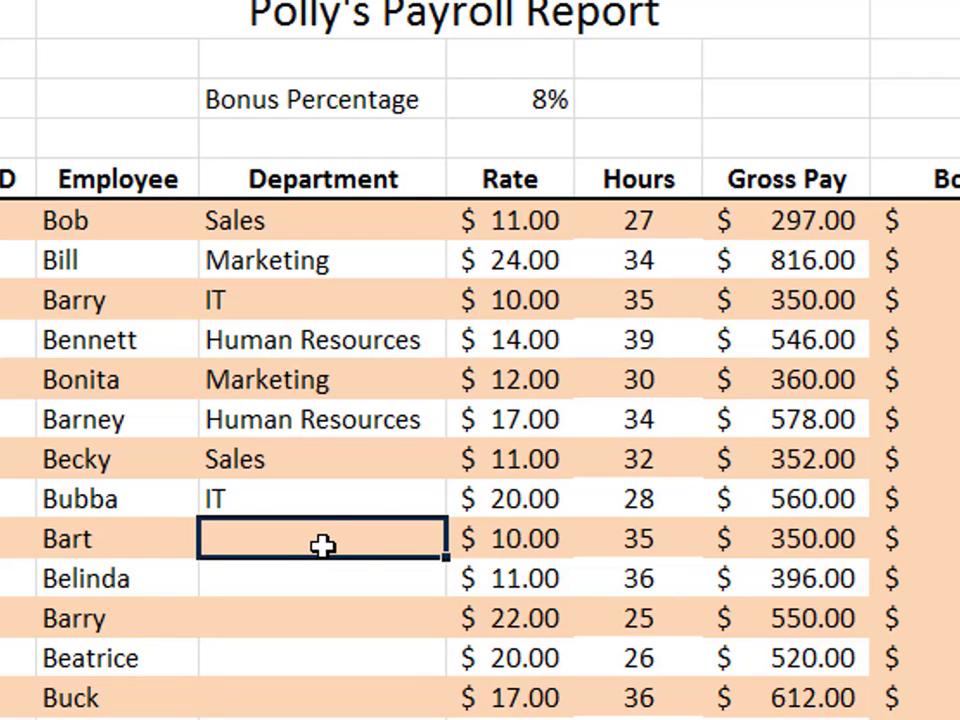